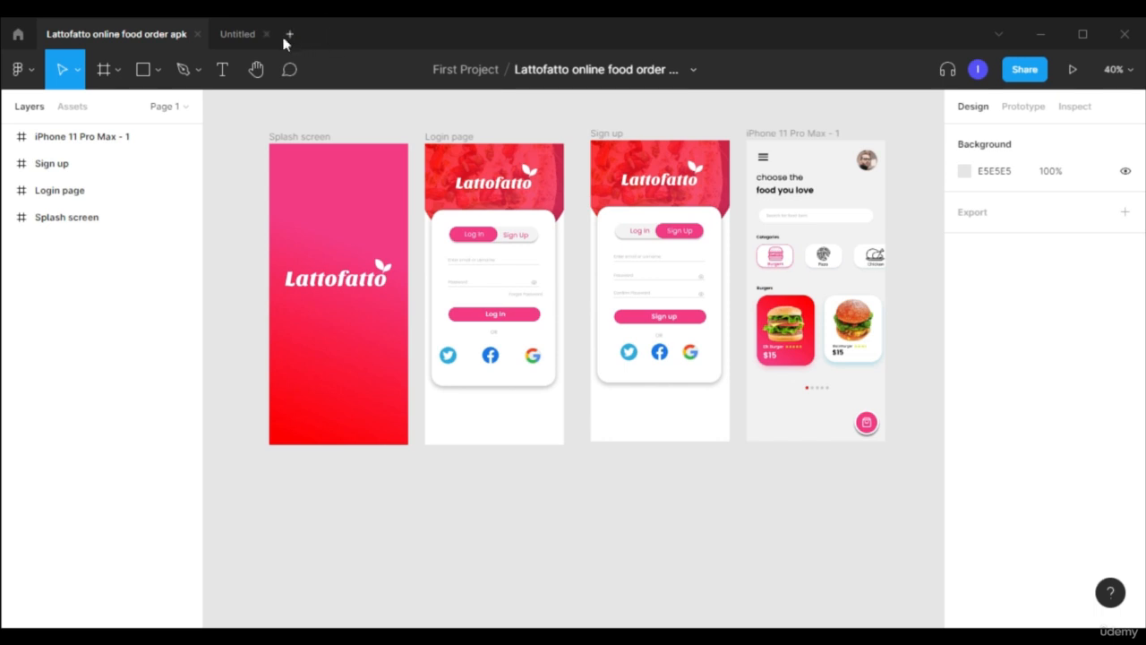
Create a new design file and rename it "wireframe for lattofatto project1".
left_click(290, 34)
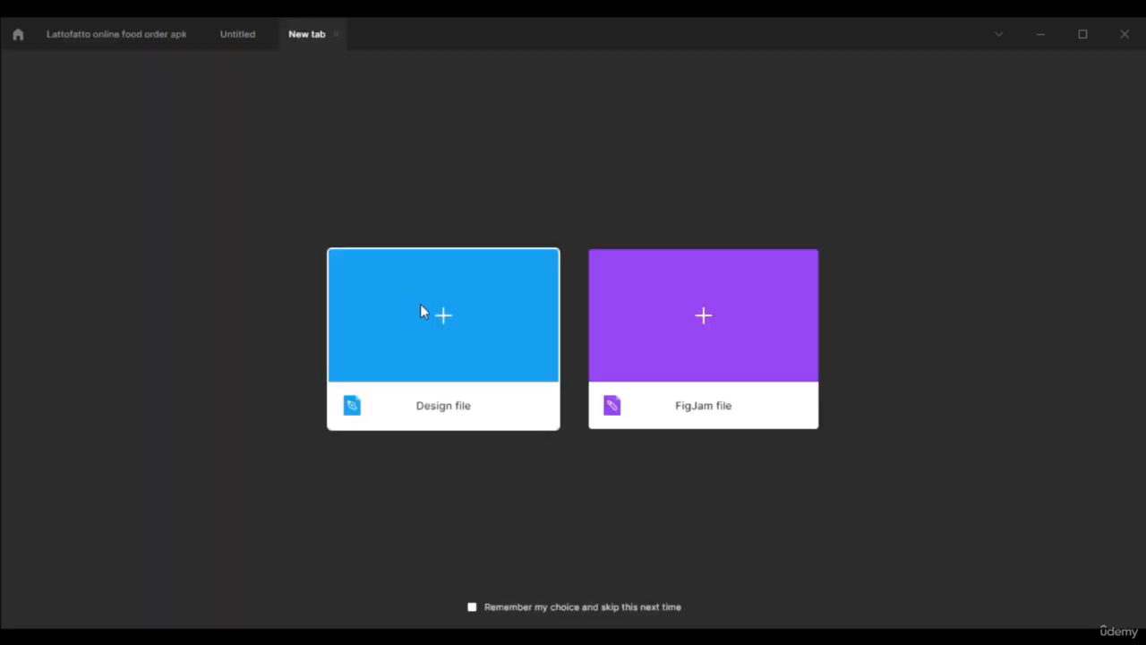
left_click(417, 346)
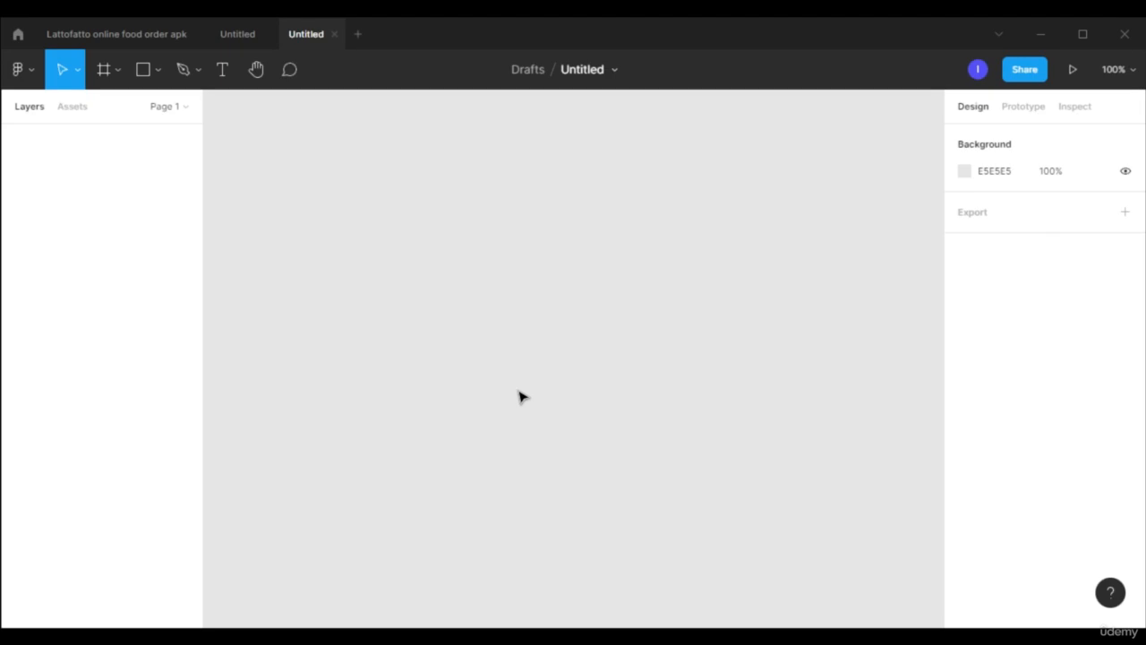
left_click(616, 71)
left_click(599, 207)
type("wireframe for lattofatto project1")
key("Return")
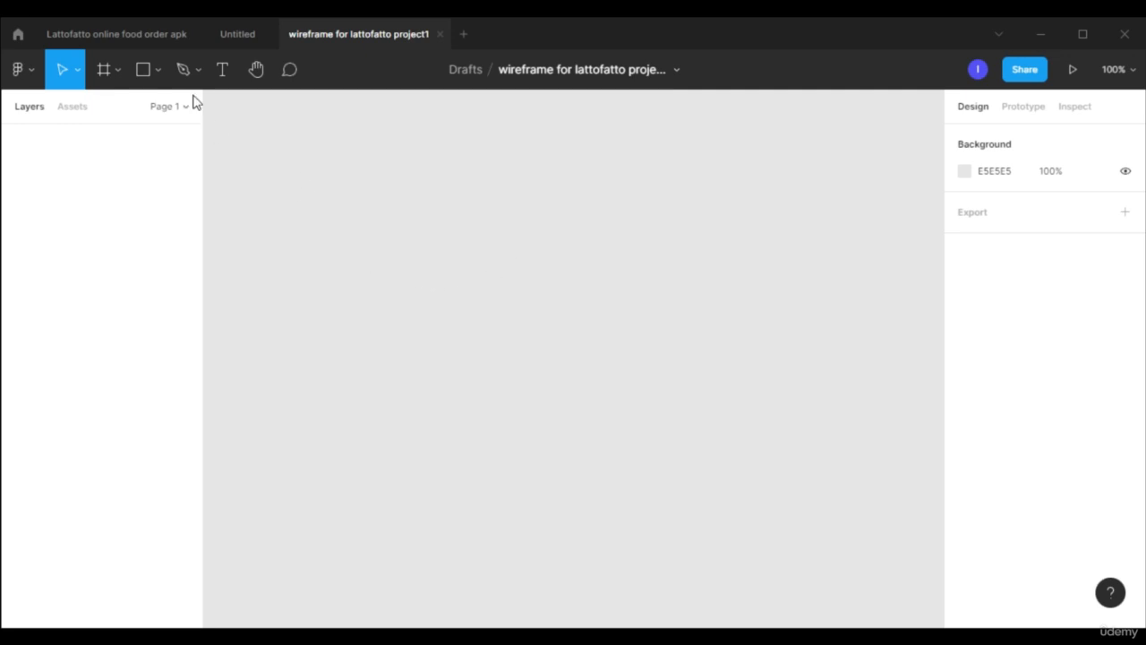
Add an iPhone 11 Pro Max frame to the empty canvas.
left_click(122, 70)
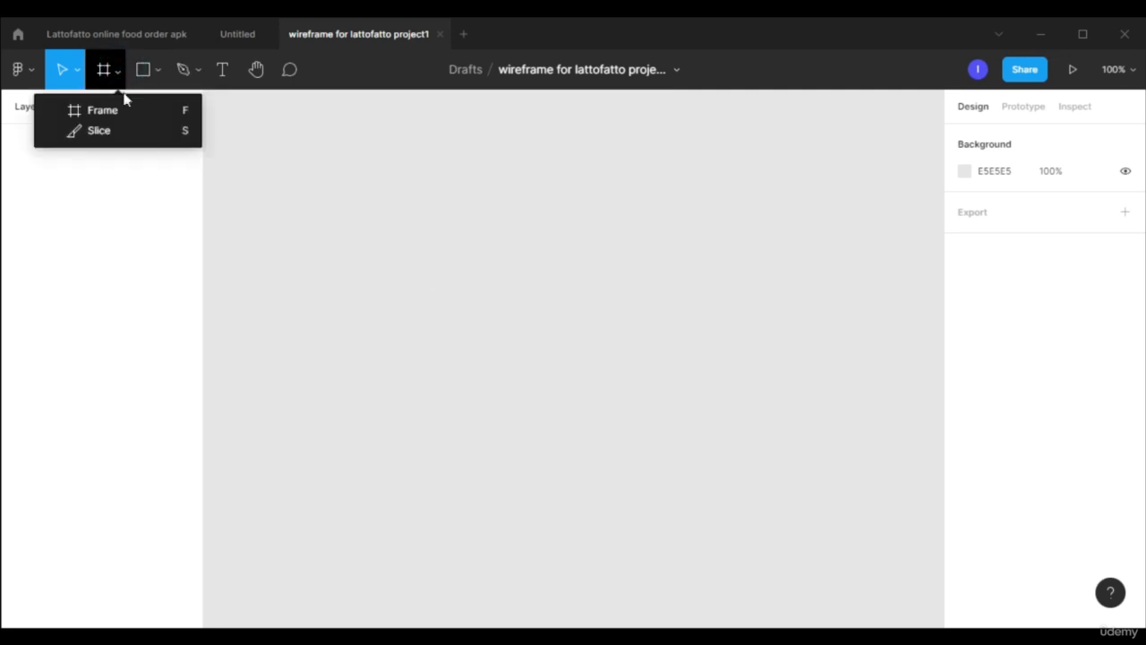
left_click(129, 112)
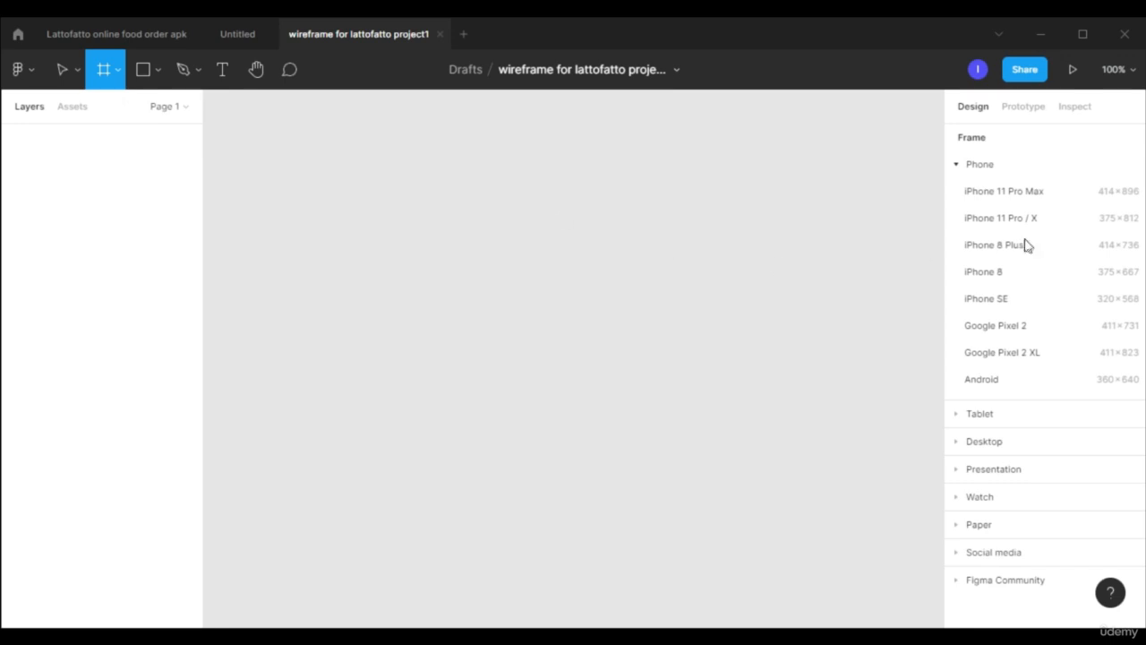
left_click(1053, 195)
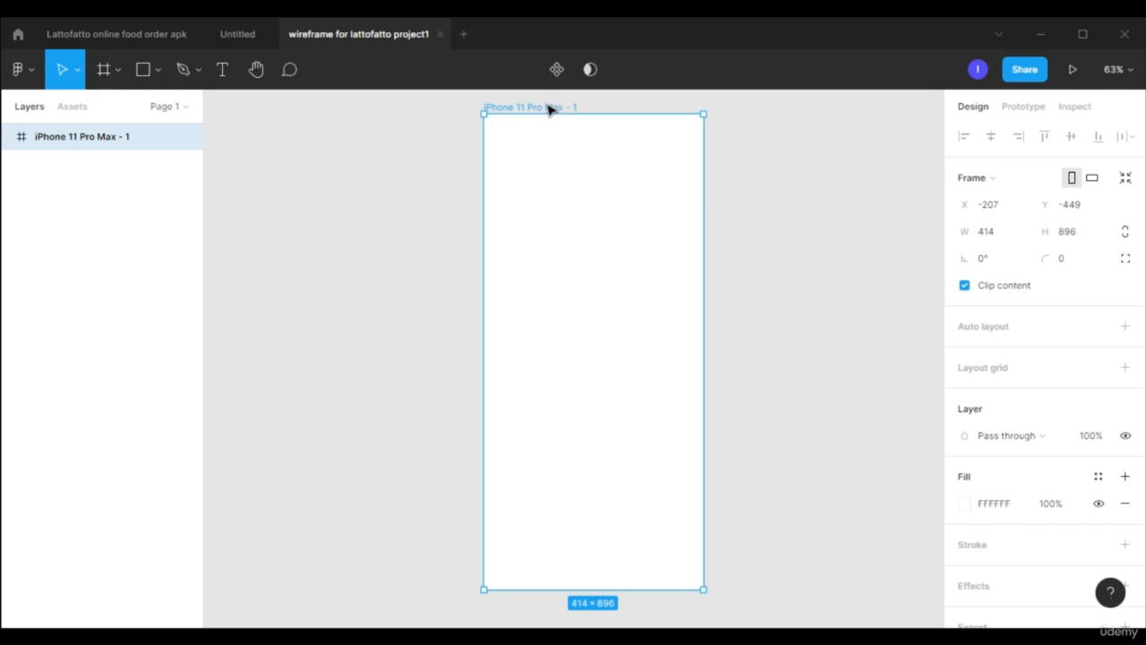
Duplicate the iPhone 11 Pro Max frame four times in a horizontal row beside the original.
left_click_drag(545, 108, 733, 141)
mouse_move(733, 142)
left_mouse_down()
mouse_move(1031, 177)
mouse_move(716, 143)
left_mouse_up()
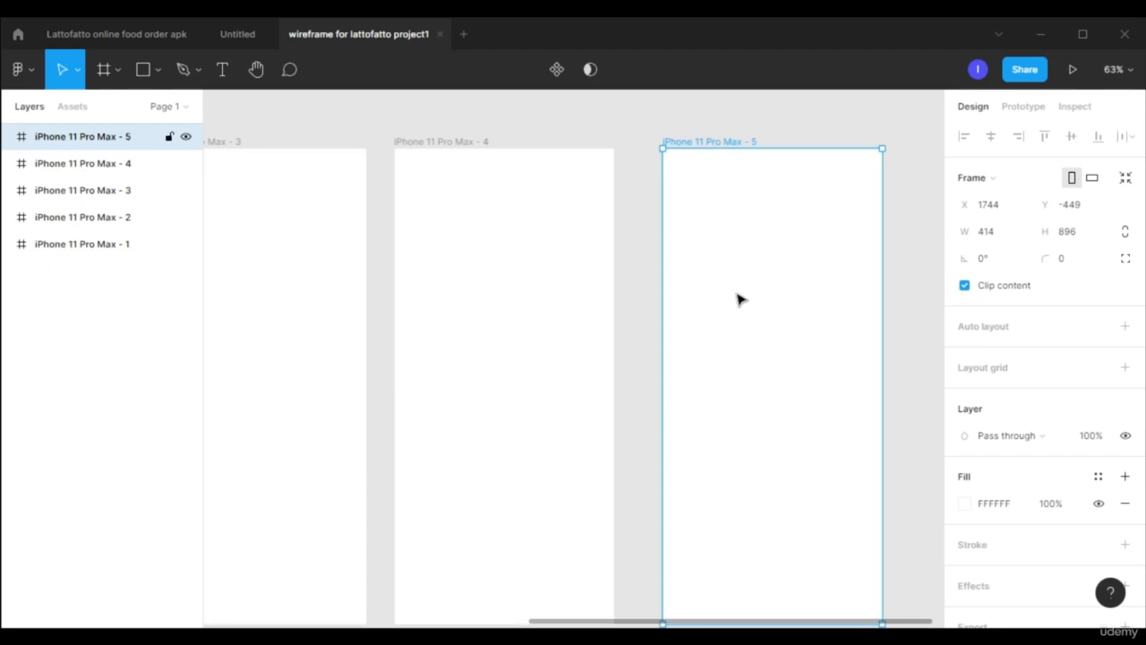
scroll(740, 313, "down", 2)
left_click_drag(840, 621, 671, 620)
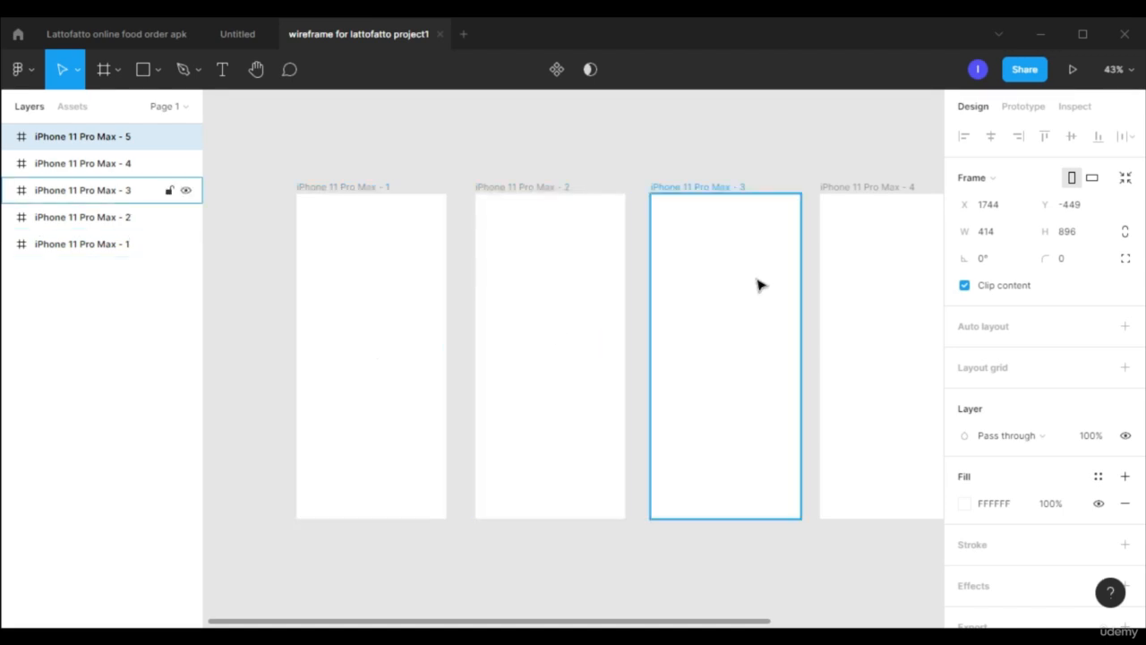
Delete the fifth iPhone 11 Pro Max frame at the end of the row.
left_click_drag(612, 621, 720, 621)
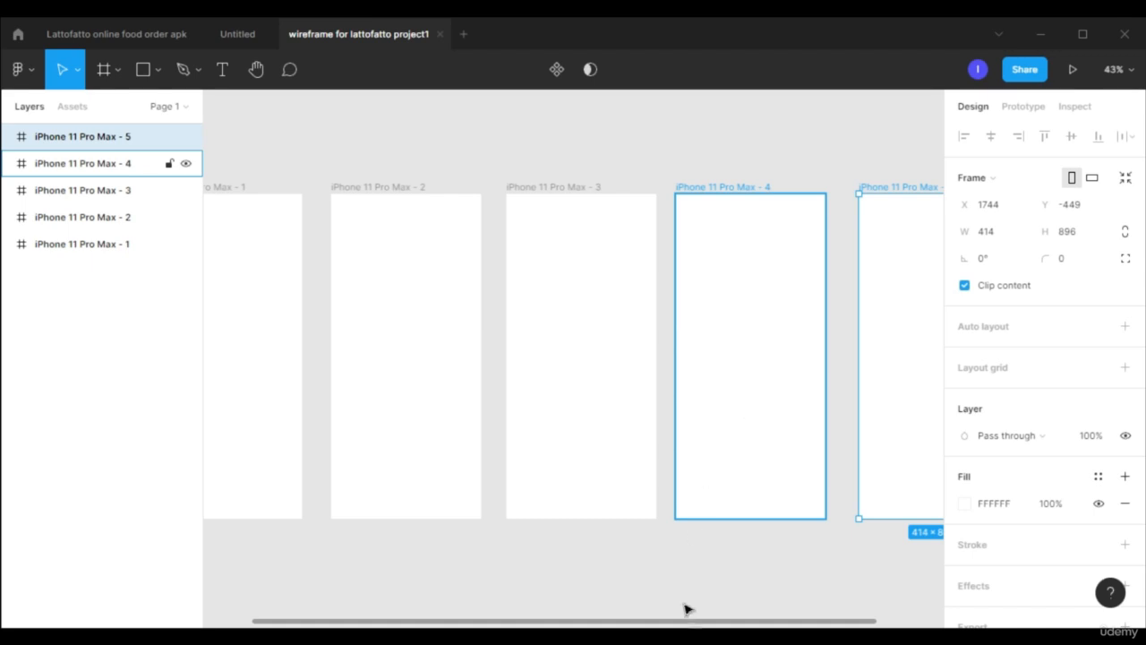
left_click_drag(714, 621, 798, 622)
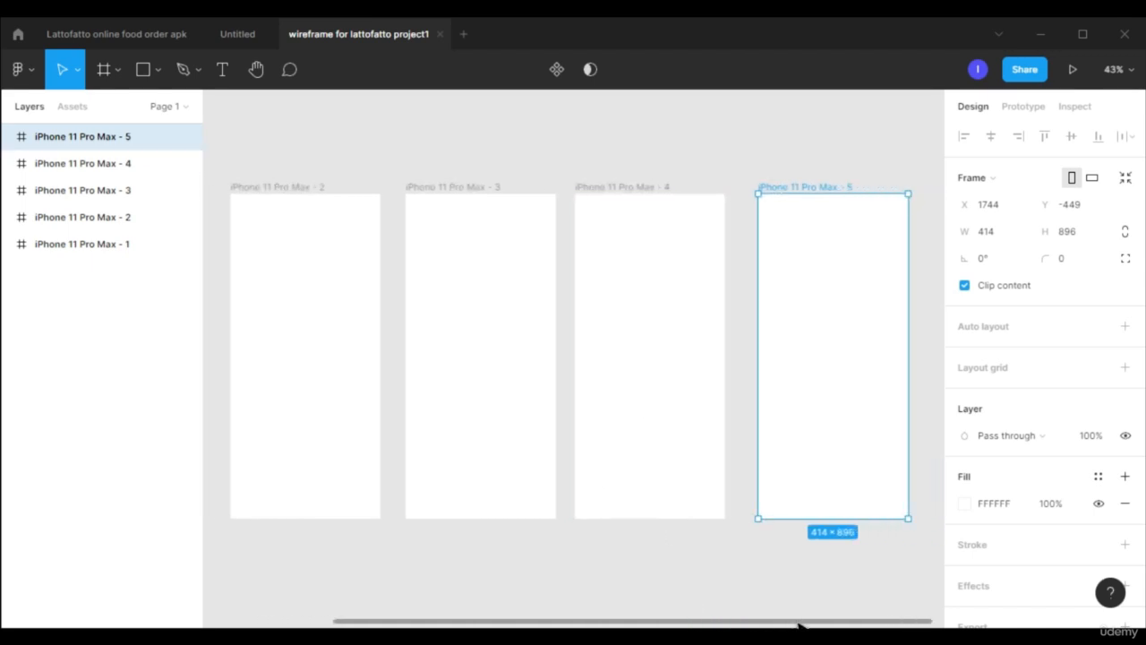
right_click(828, 191)
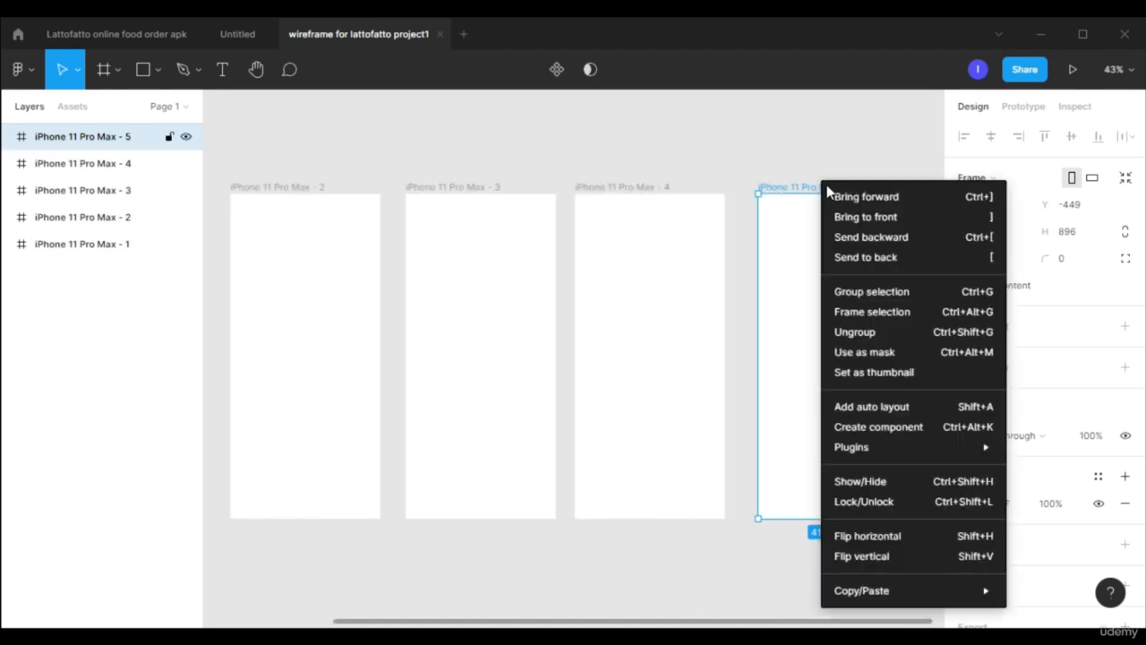
left_click(796, 305)
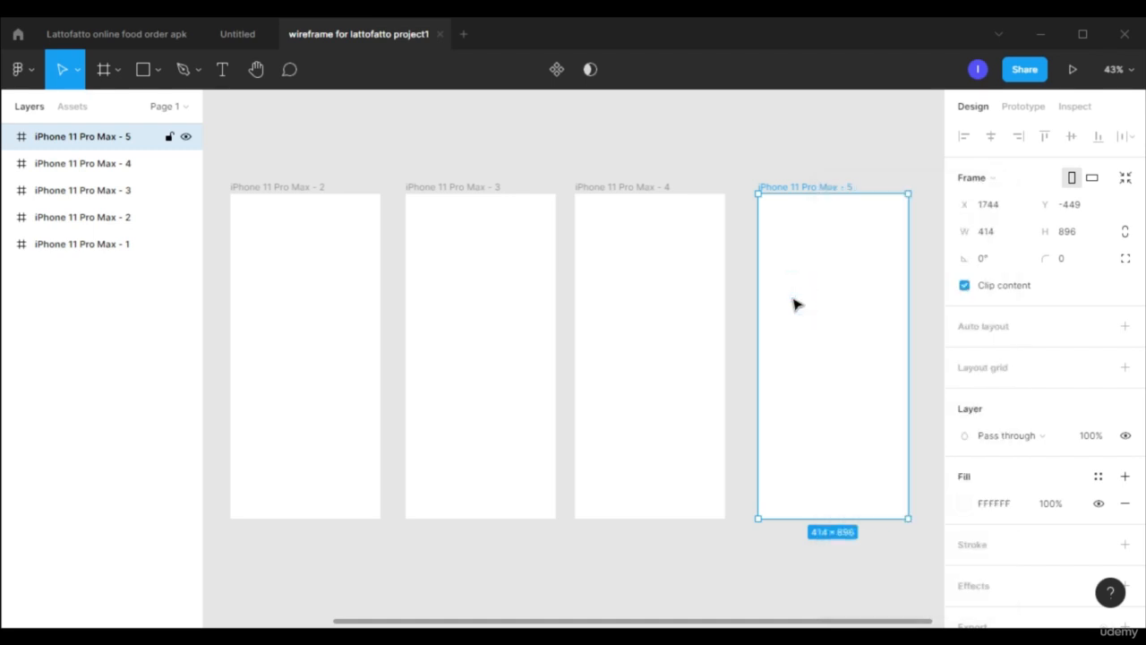
key("Delete")
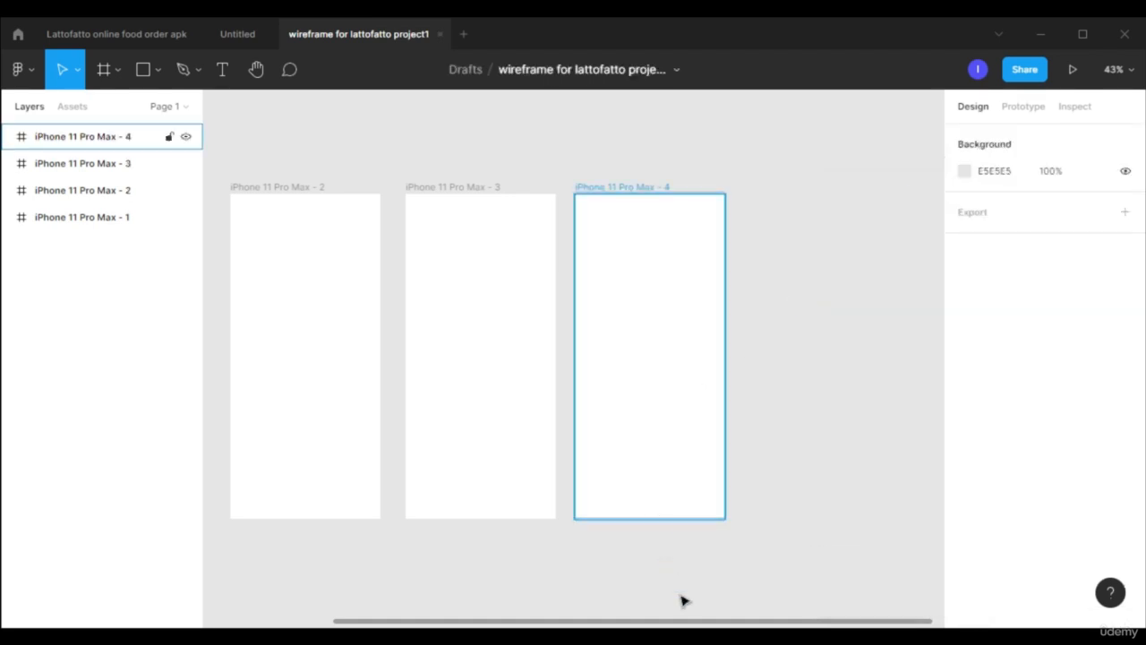
Draw a rectangle about 375 × 85 on the empty canvas beside the first iPhone frame.
left_click_drag(716, 624, 363, 556)
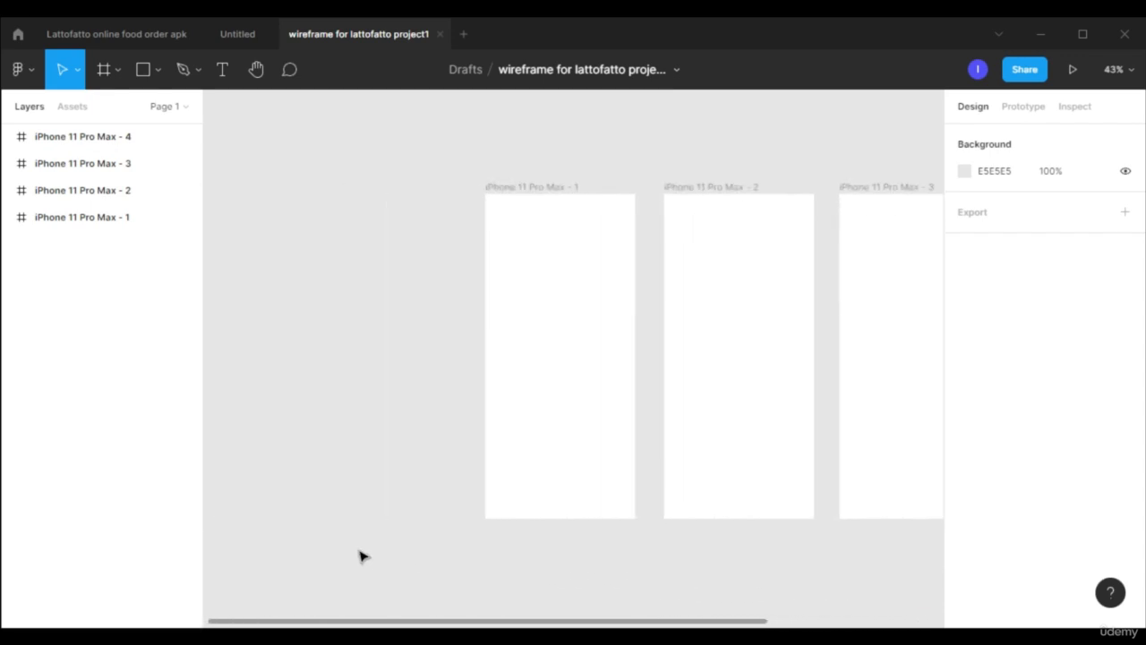
key("r")
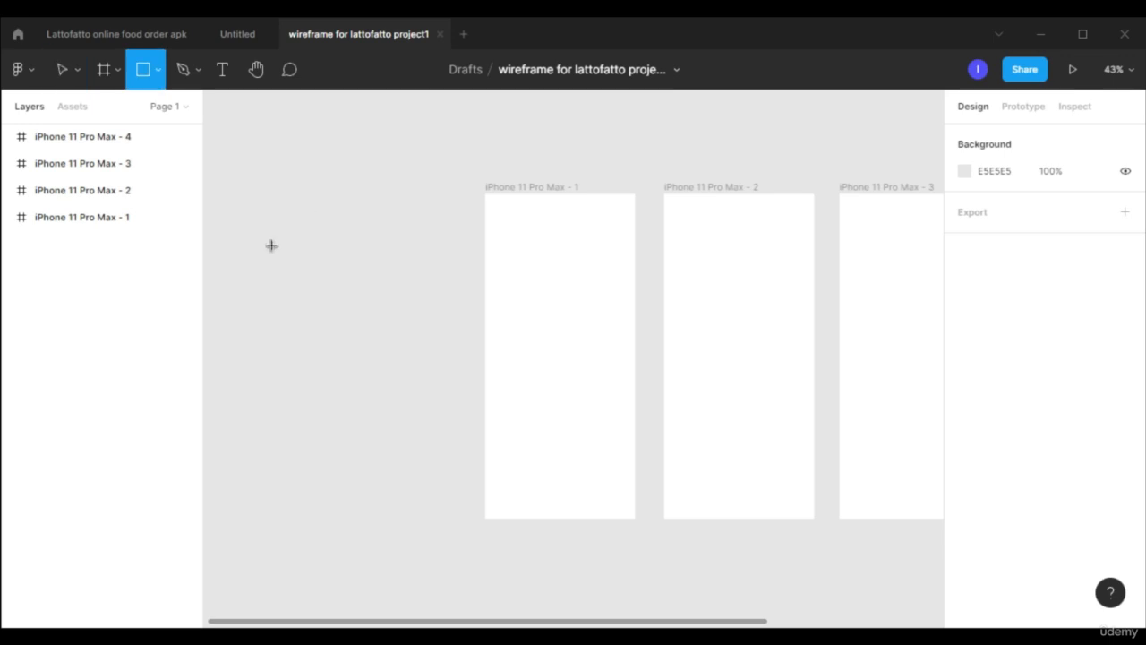
left_click_drag(262, 234, 397, 265)
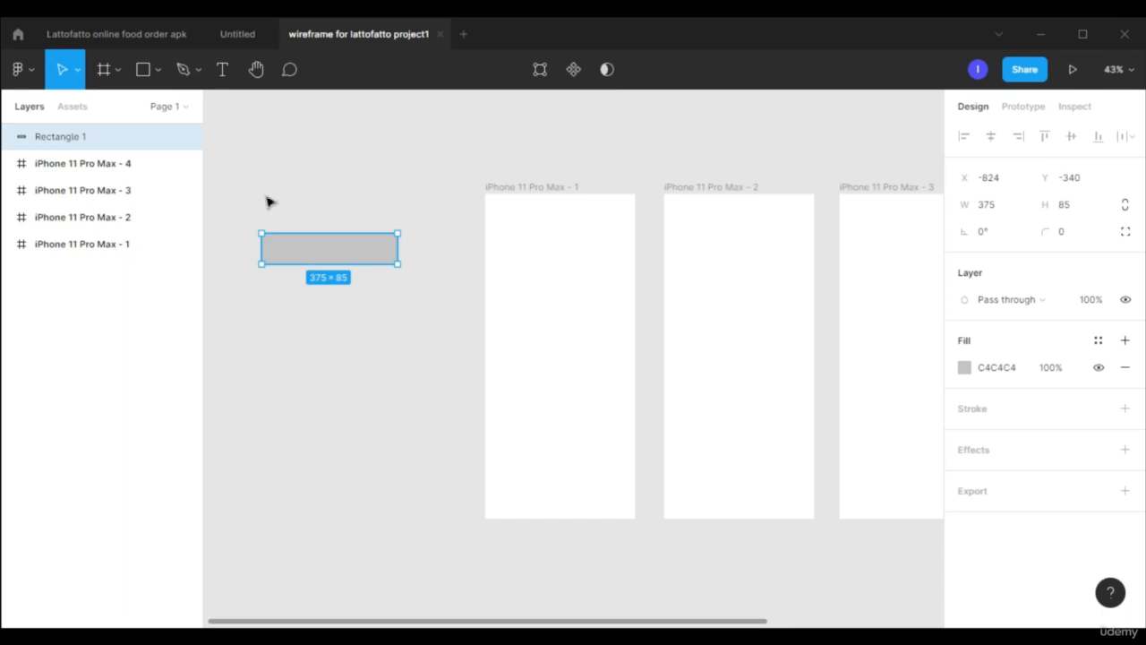
Add the text "Brand name" at font size 36 and place it in the middle of the rectangle.
left_click(224, 73)
left_click_drag(274, 238, 384, 265)
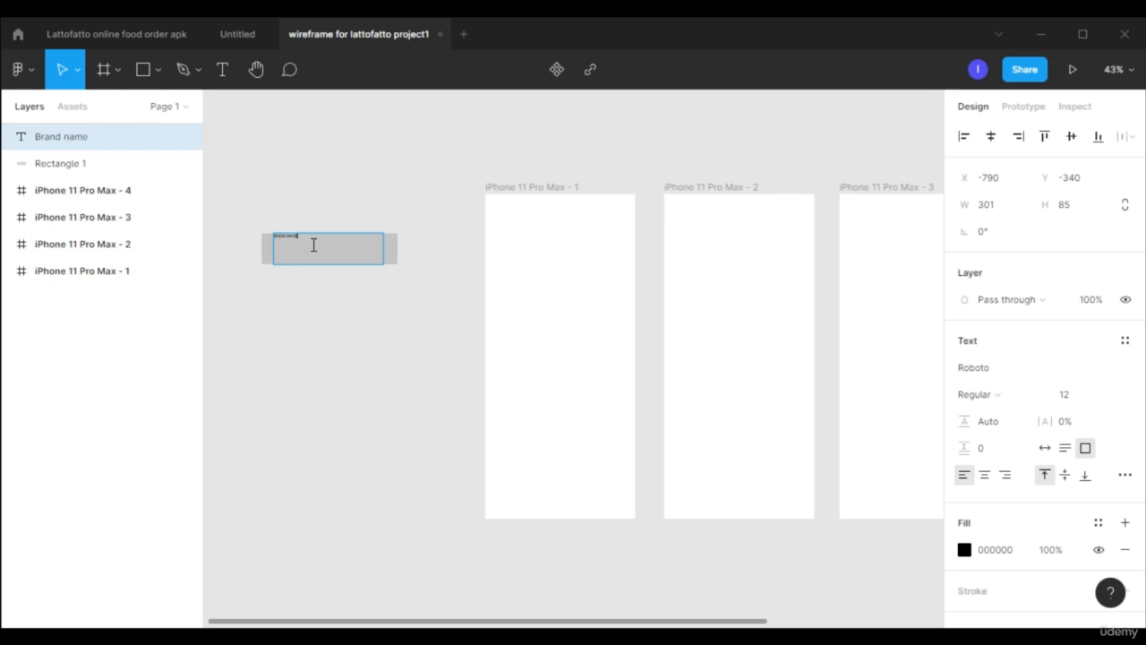
scroll(313, 244, "up", 5)
key("ctrl+a")
scroll(1074, 359, "down", 2)
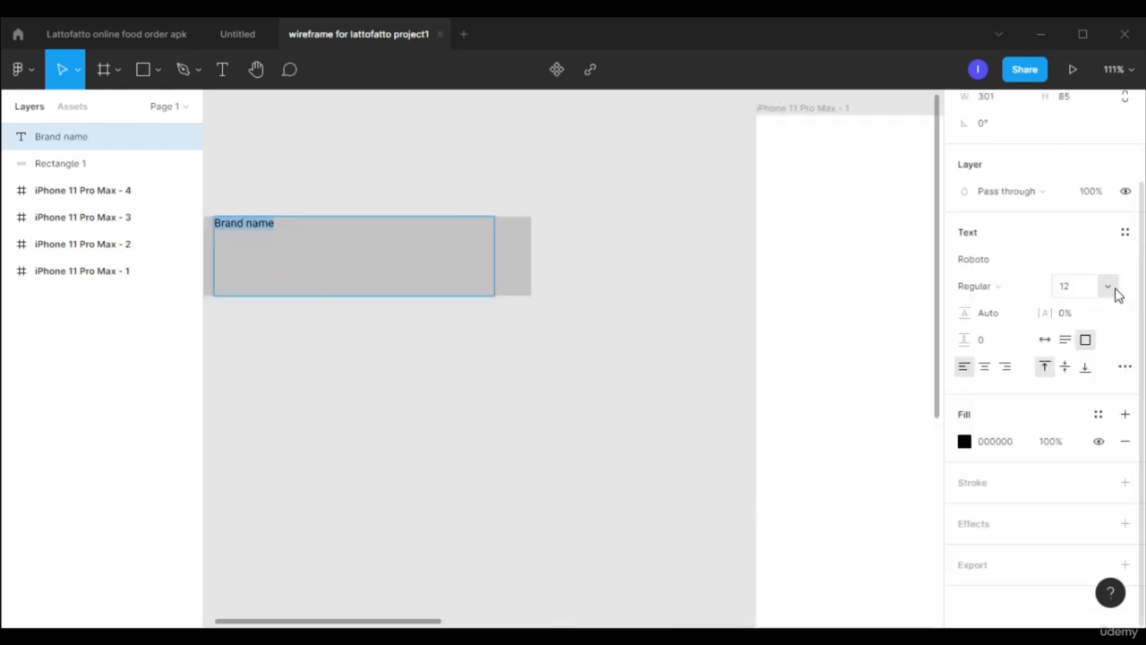
left_click(1115, 291)
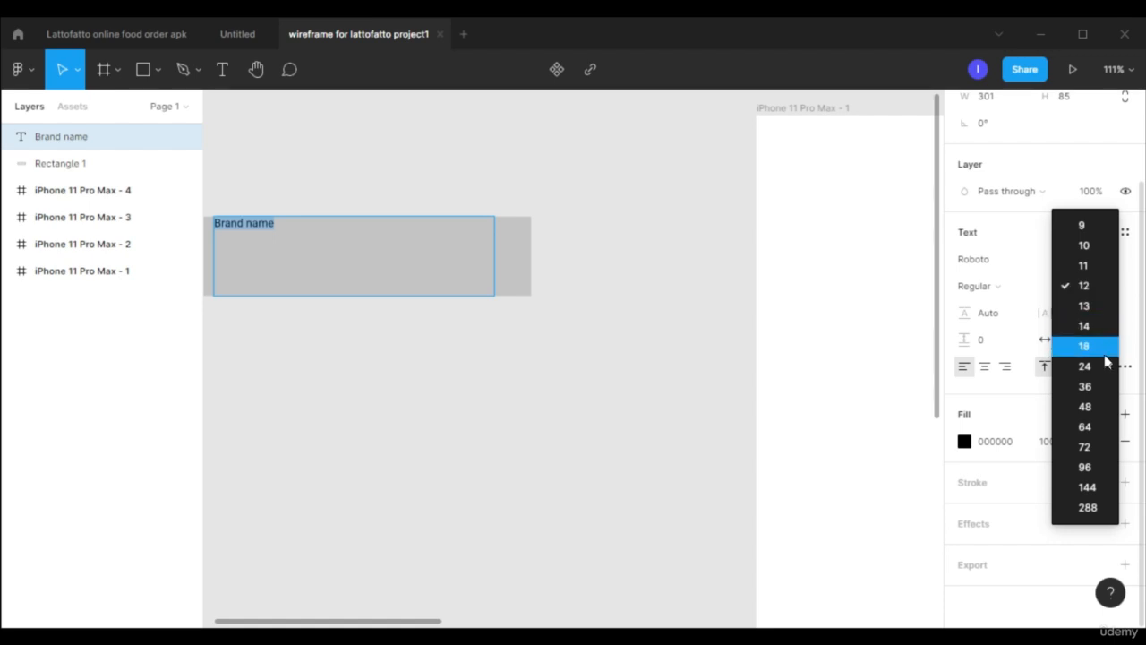
left_click(1084, 386)
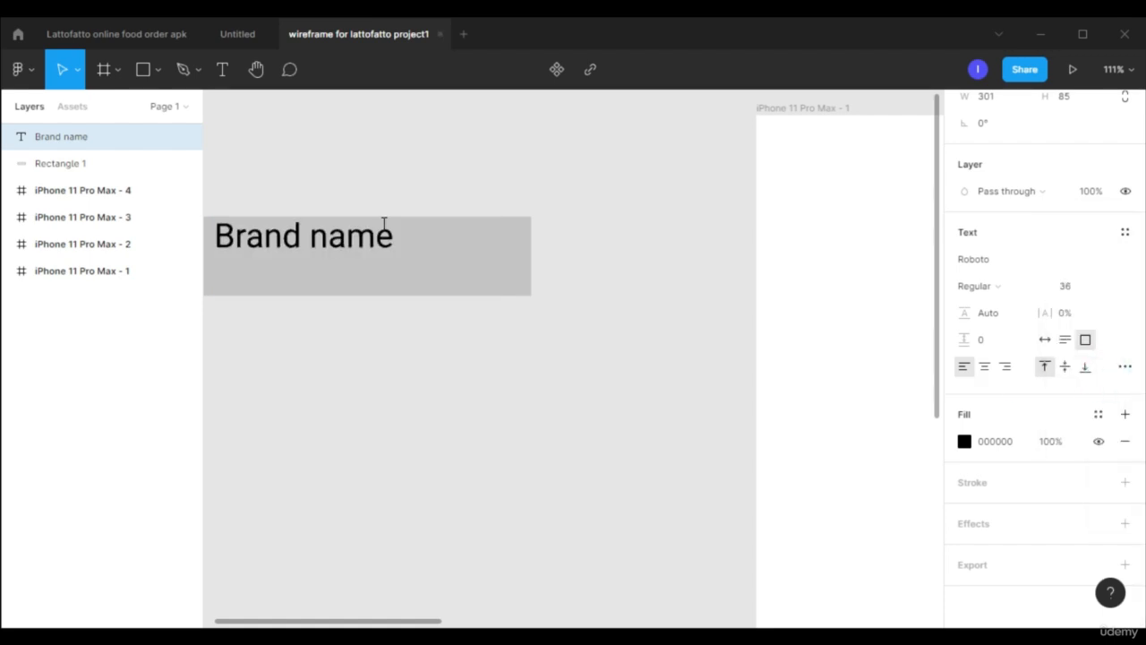
left_click(325, 361)
left_click_drag(418, 263, 458, 283)
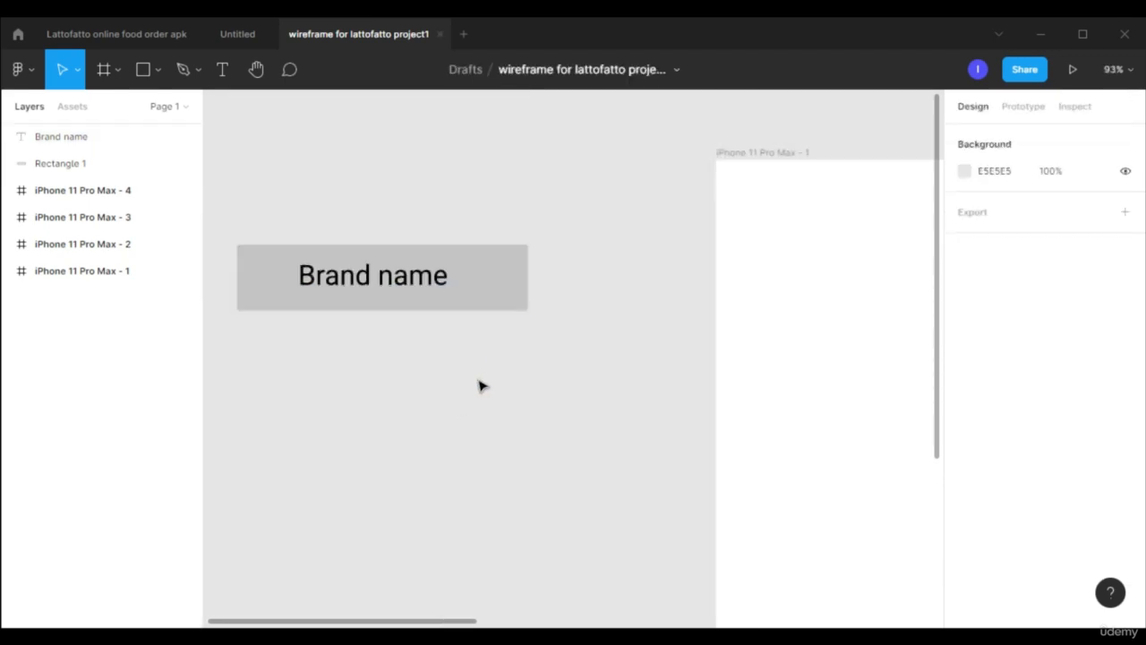
Group the rectangle with the Brand name text and move the group slightly down and to the right.
left_click(499, 286)
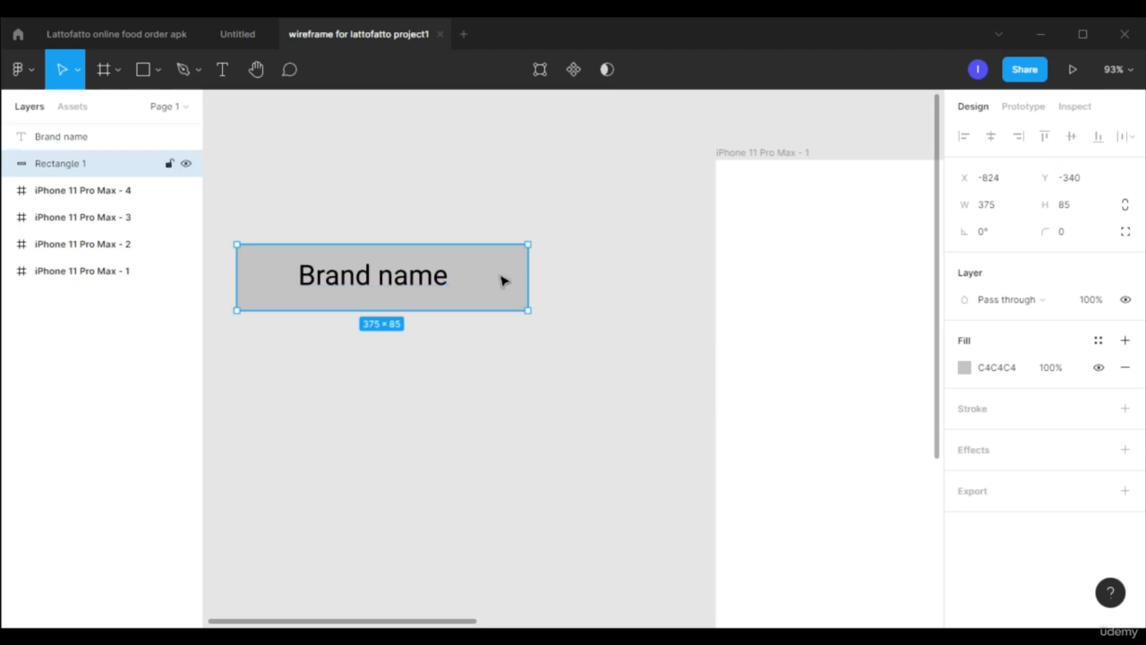
left_click(420, 277, "shift")
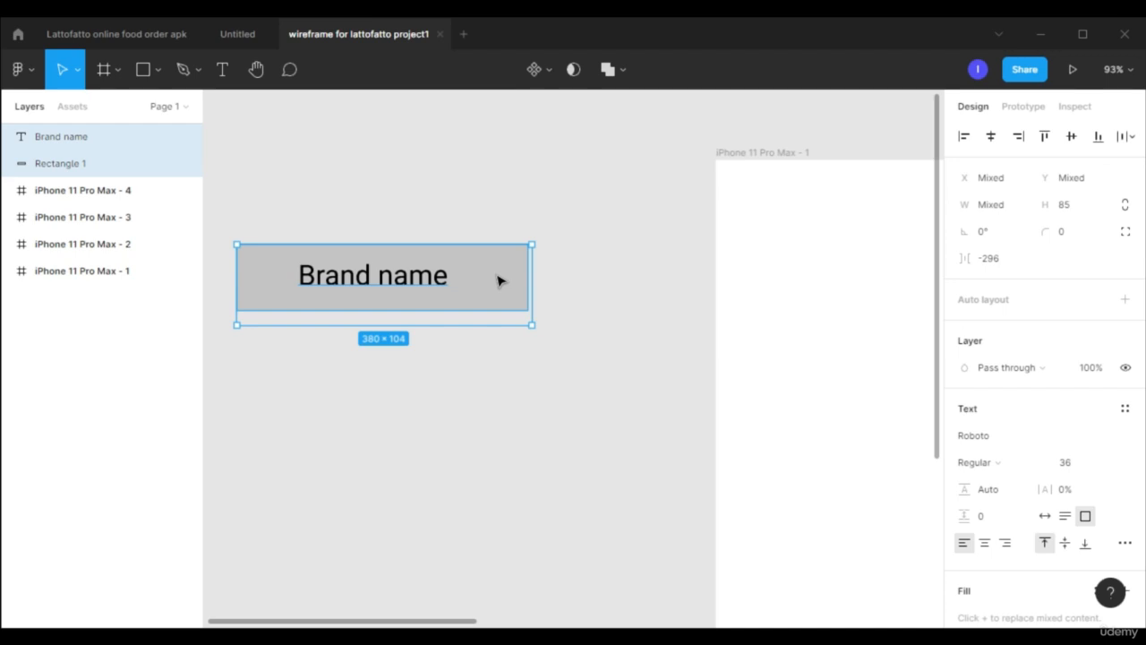
key("ctrl+g")
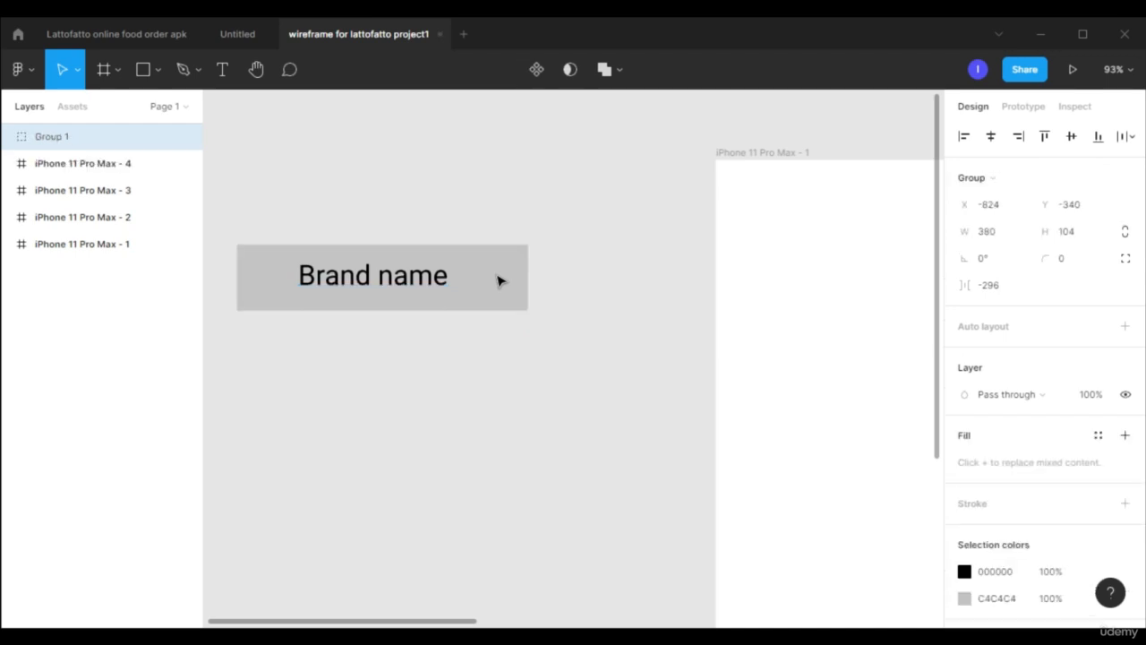
left_click_drag(482, 275, 500, 293)
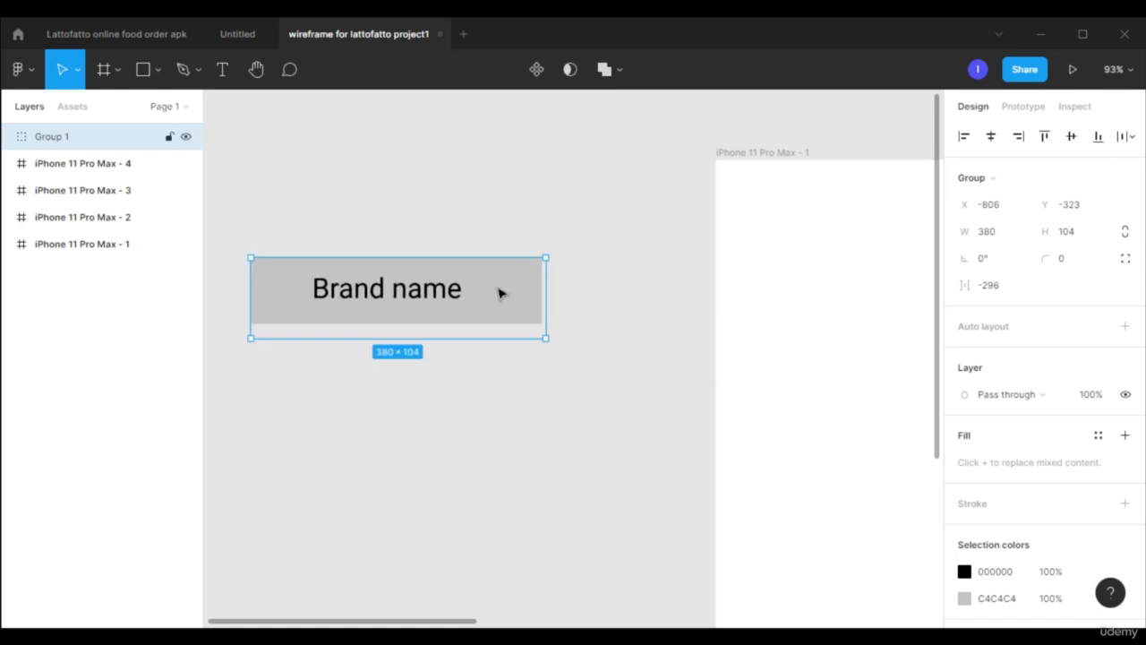
Ungroup the Brand name block, try moving the rectangle without its text, and undo that move.
right_click(500, 294)
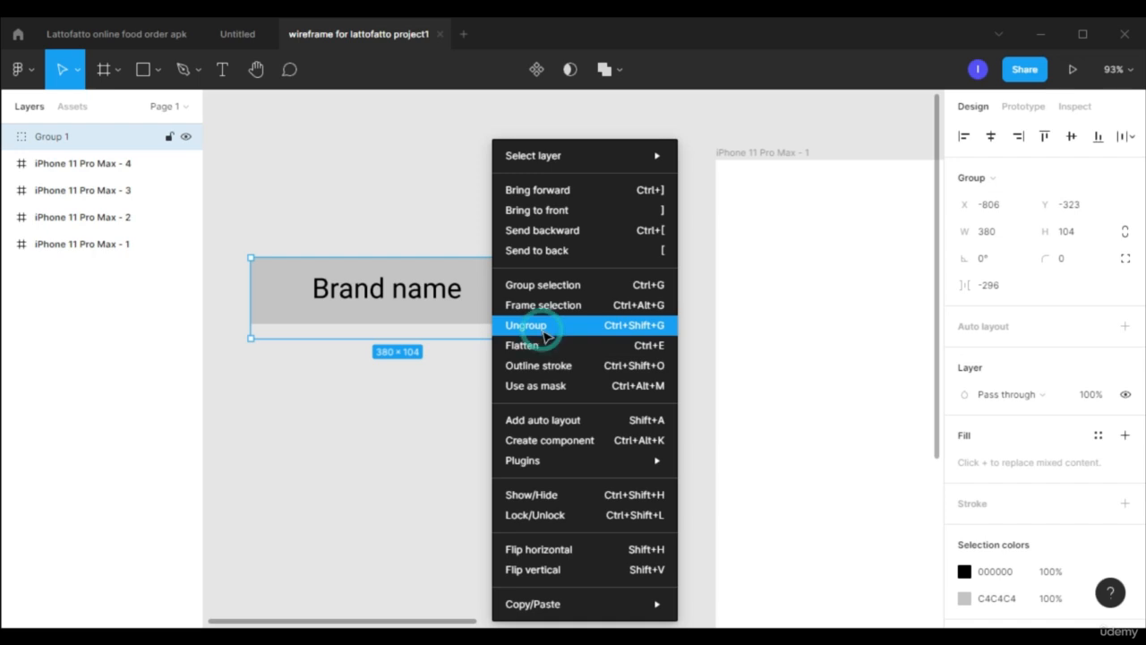
left_click(542, 330)
left_click(501, 307)
mouse_move(515, 321)
left_mouse_down()
mouse_move(514, 346)
mouse_move(540, 304)
mouse_move(486, 376)
mouse_move(528, 390)
mouse_move(598, 344)
mouse_move(504, 256)
mouse_move(529, 409)
mouse_move(597, 345)
mouse_move(544, 269)
mouse_move(506, 307)
left_mouse_up()
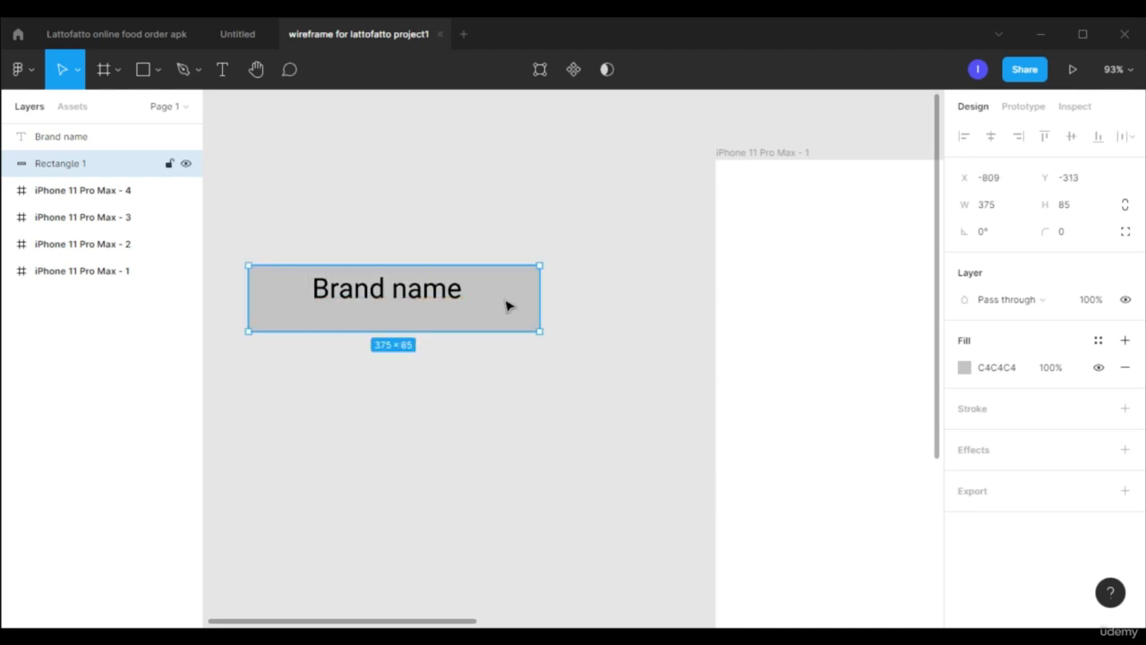
key("ctrl+z")
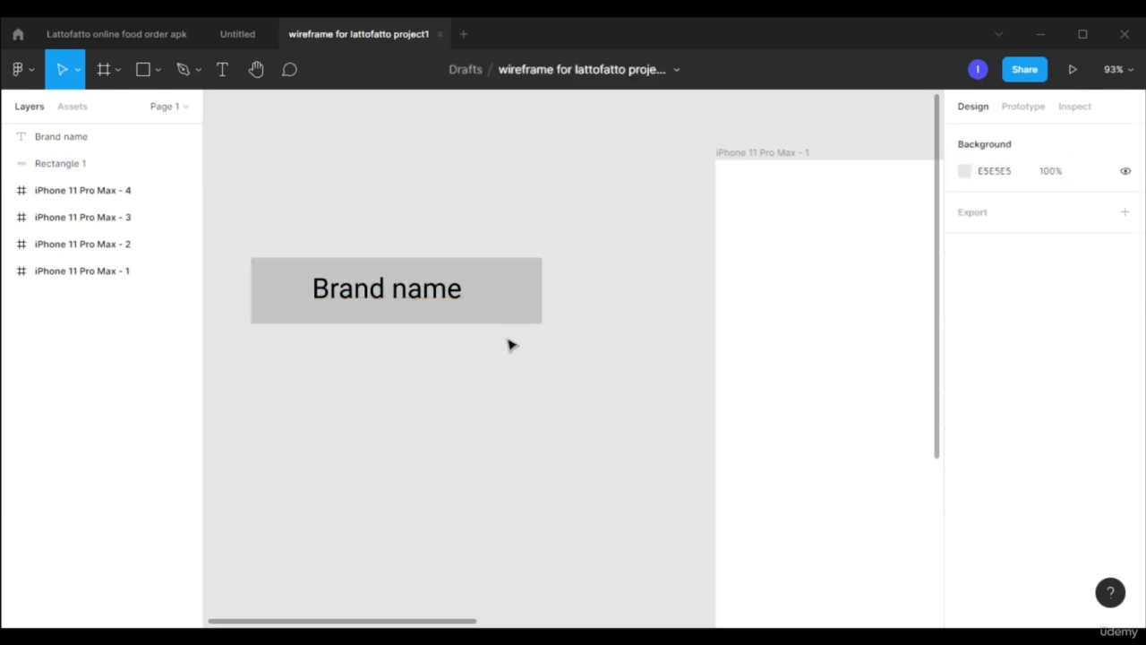
Regroup the rectangle and the Brand name text.
left_click(504, 305)
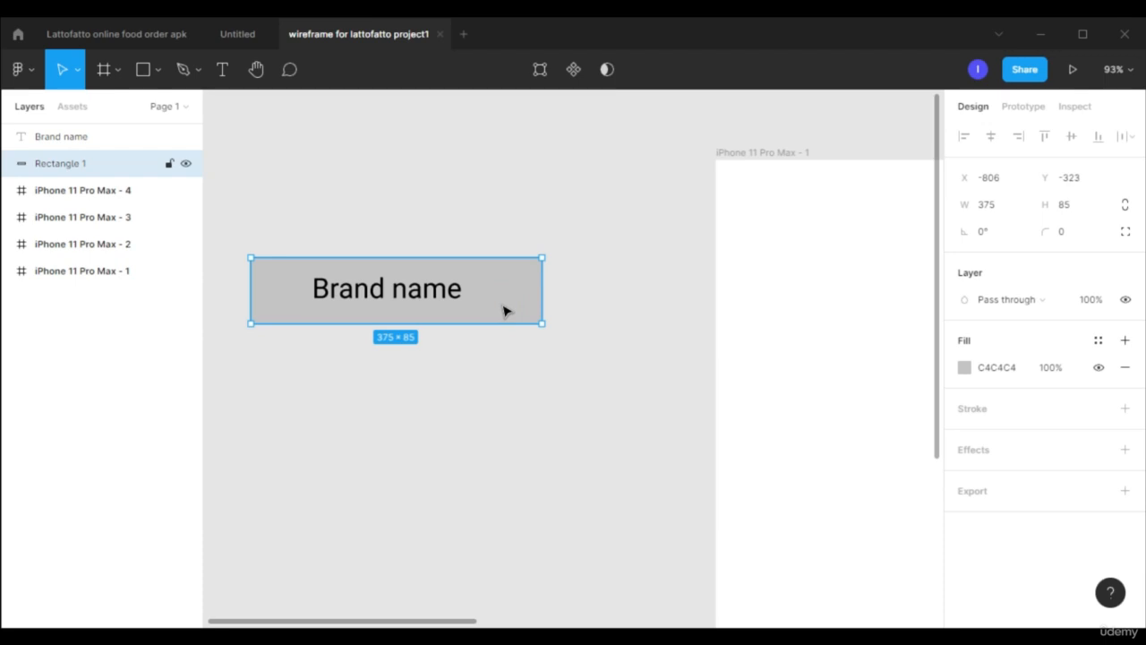
left_click(436, 301, "shift")
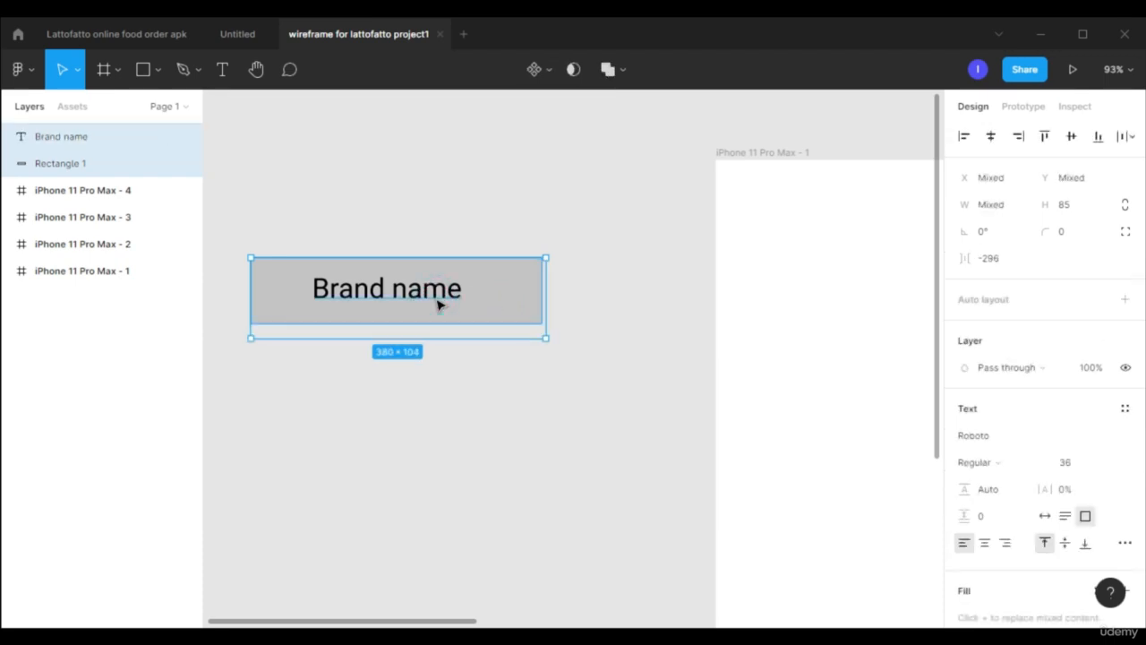
key("ctrl+g")
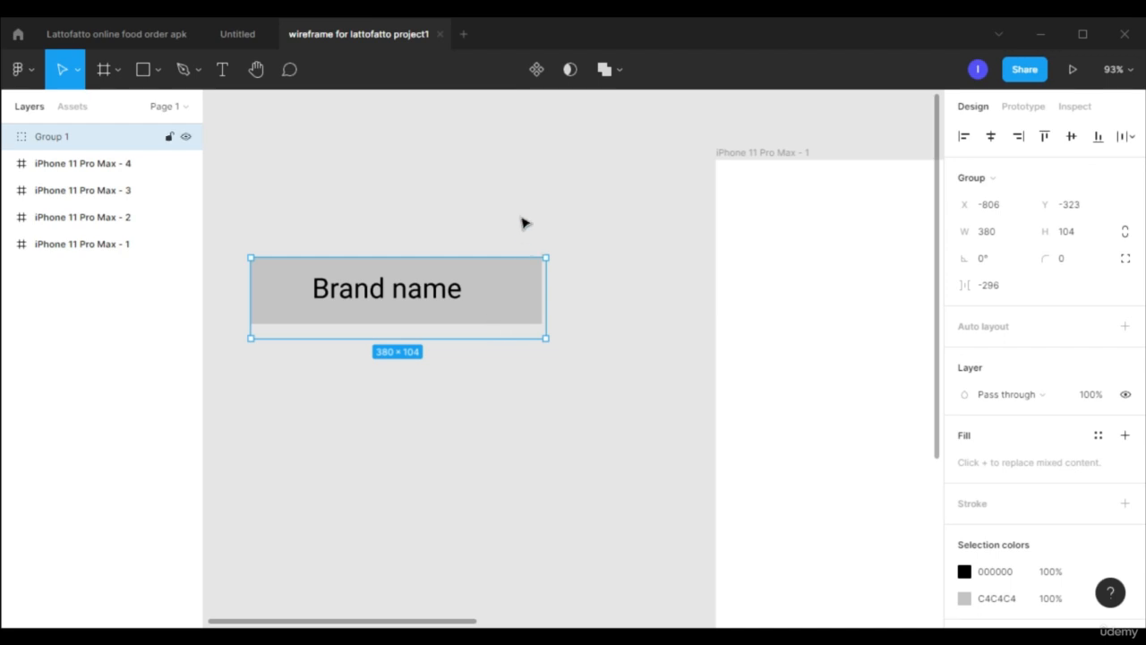
Move the Brand name group horizontally closer to the first iPhone frame, to about X -722.
left_click_drag(545, 215, 496, 393)
left_click_drag(478, 328, 577, 276)
left_click(520, 416)
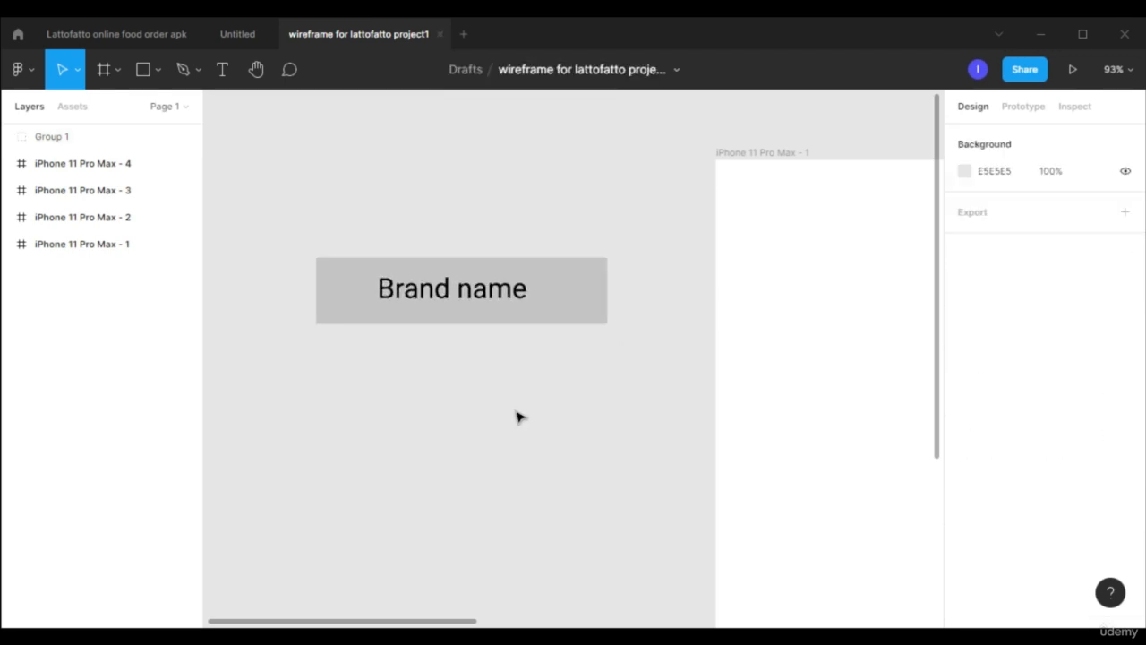
Convert the Brand name group into a component.
scroll(520, 416, "down", 2)
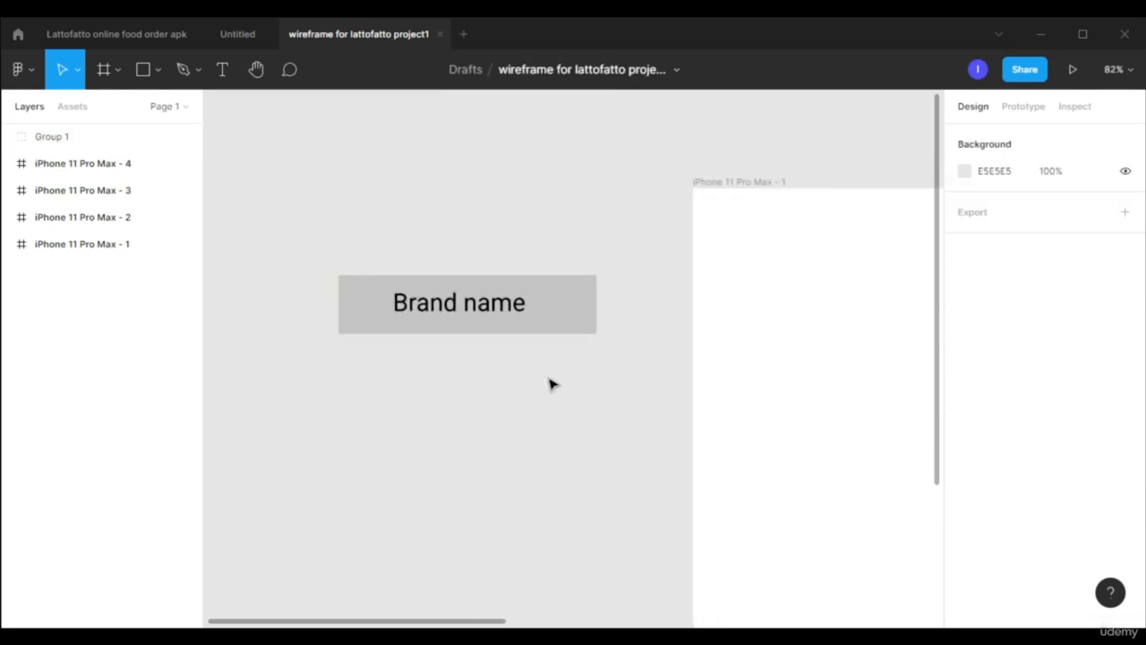
left_click(566, 306)
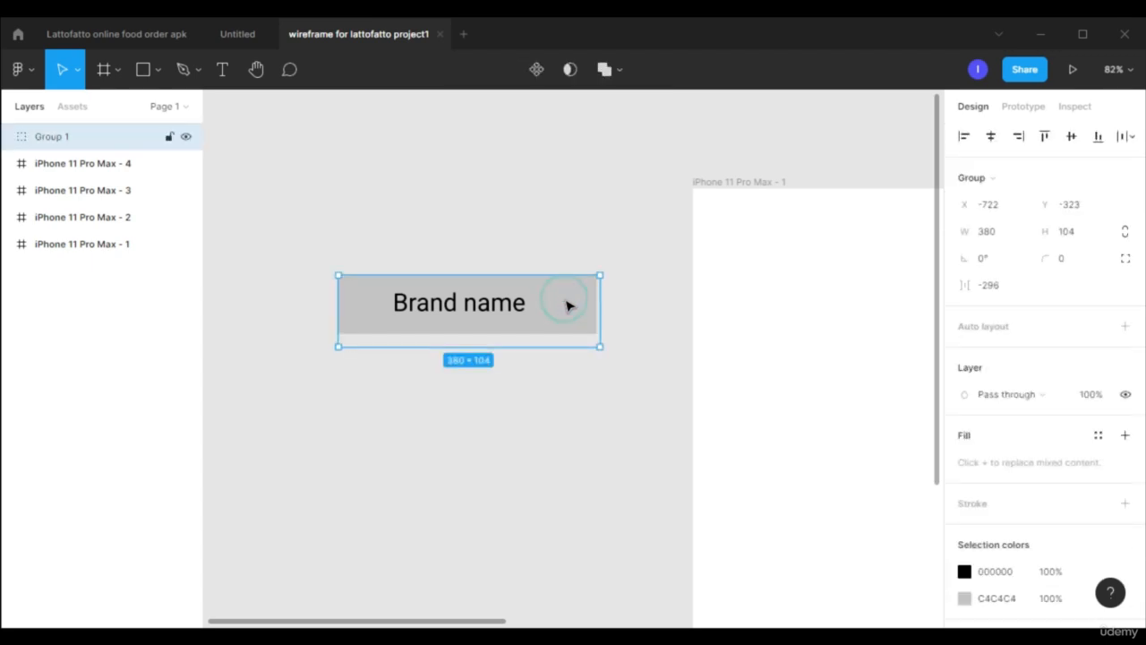
left_click(538, 70)
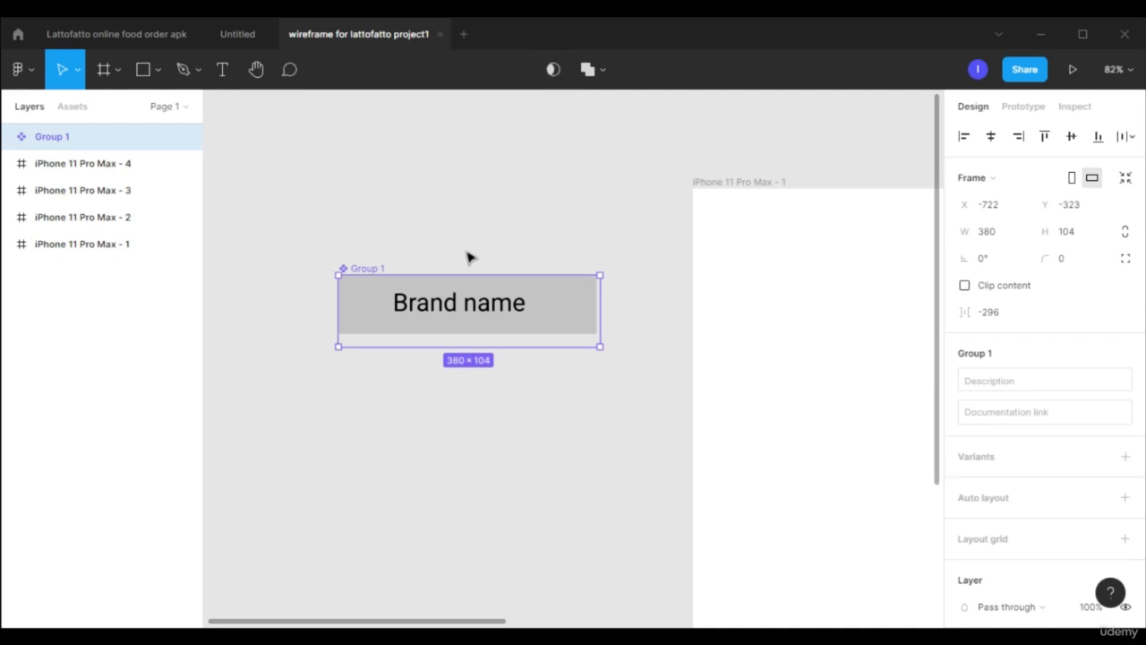
Move the Brand name component to about X -816, Y -429 and check its entry among the local components.
left_click_drag(518, 288, 453, 216)
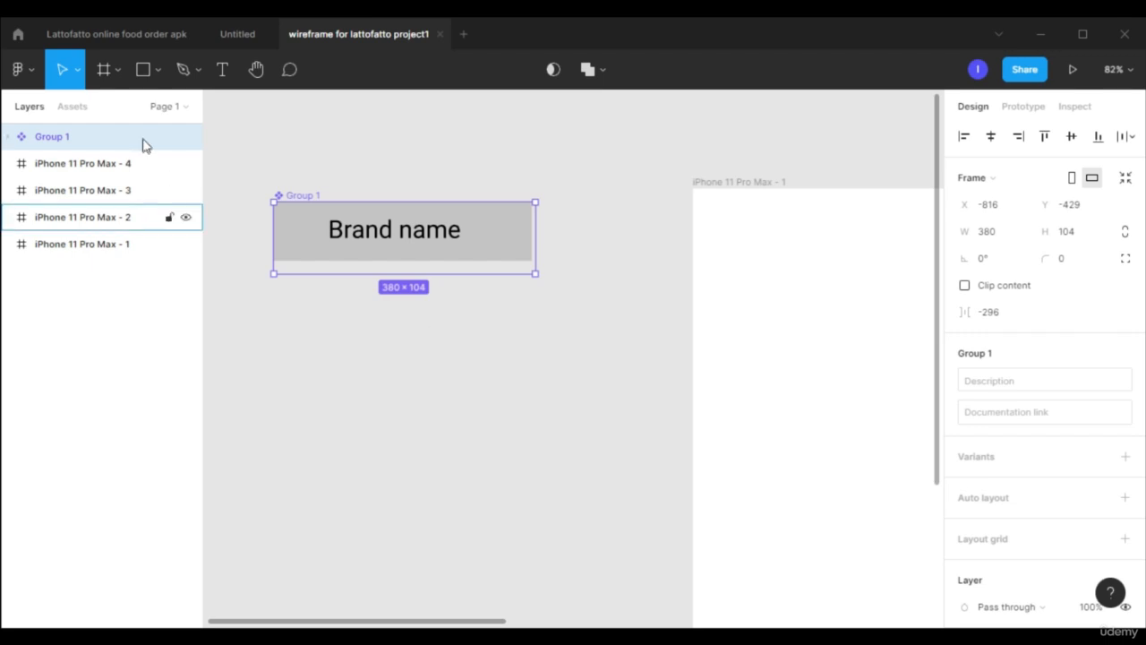
left_click(79, 106)
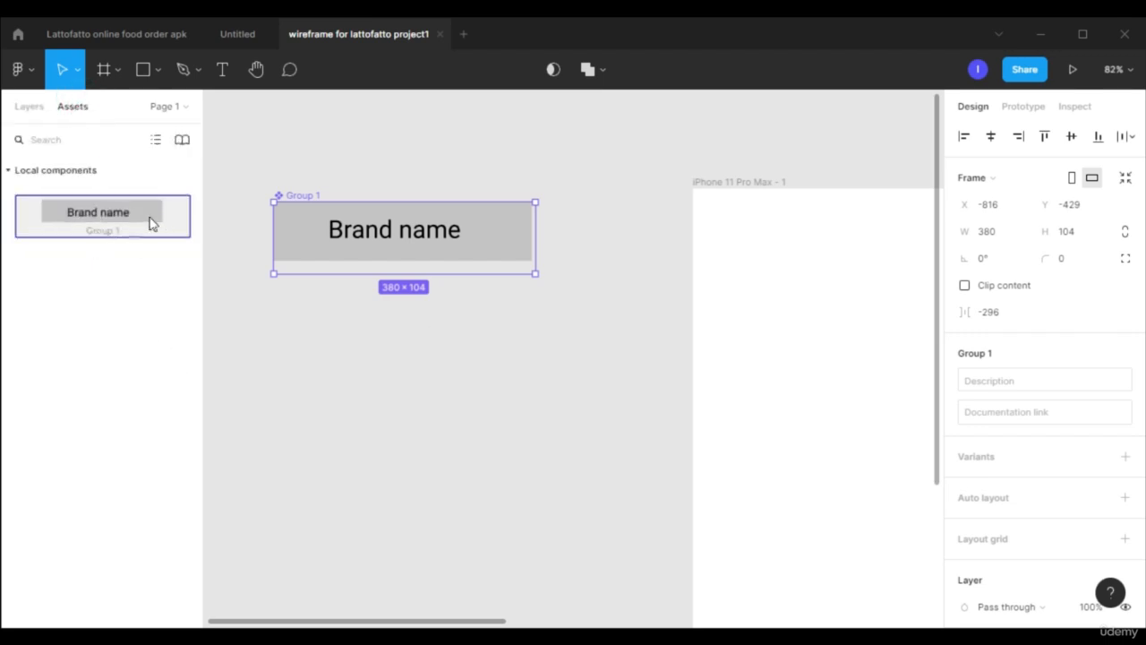
left_click(29, 106)
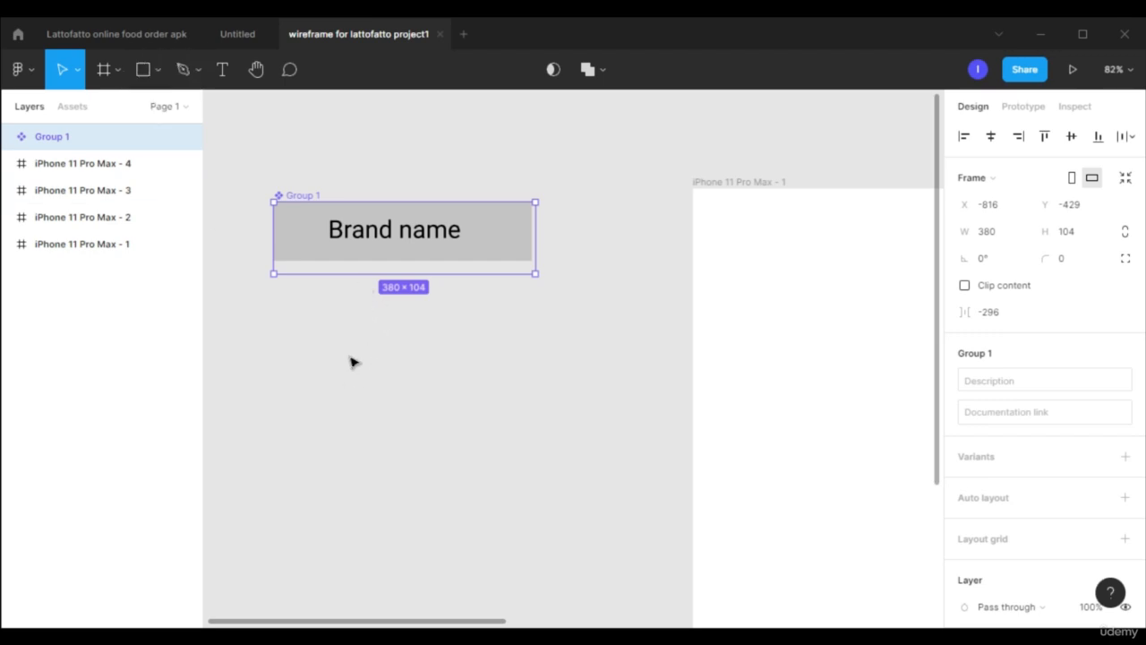
Draw a square about 225 × 225 below the Brand name component and a triangle about 170 × 170 over its lower part.
key("r")
left_click_drag(333, 349, 489, 464)
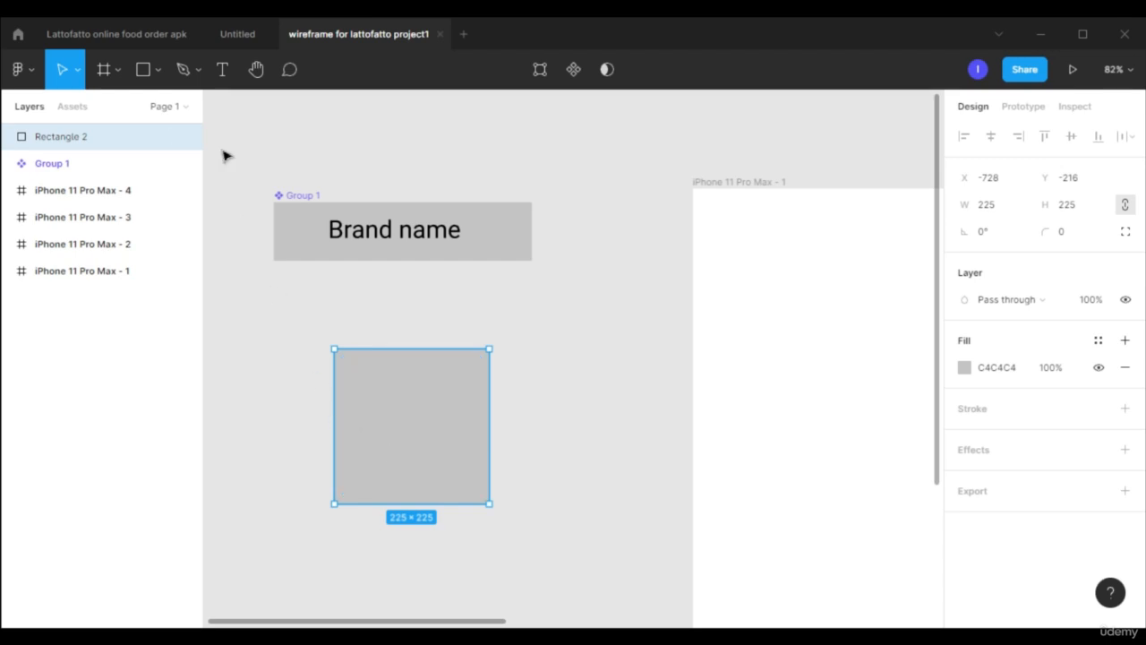
left_click(159, 71)
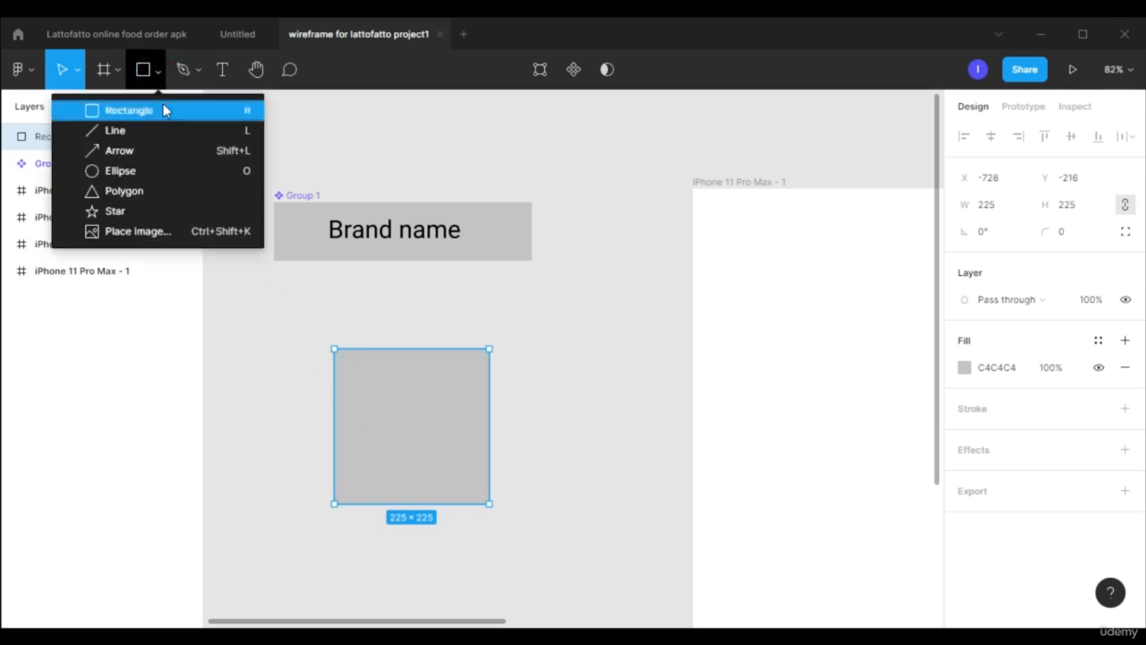
left_click(159, 188)
left_click_drag(338, 416, 456, 534)
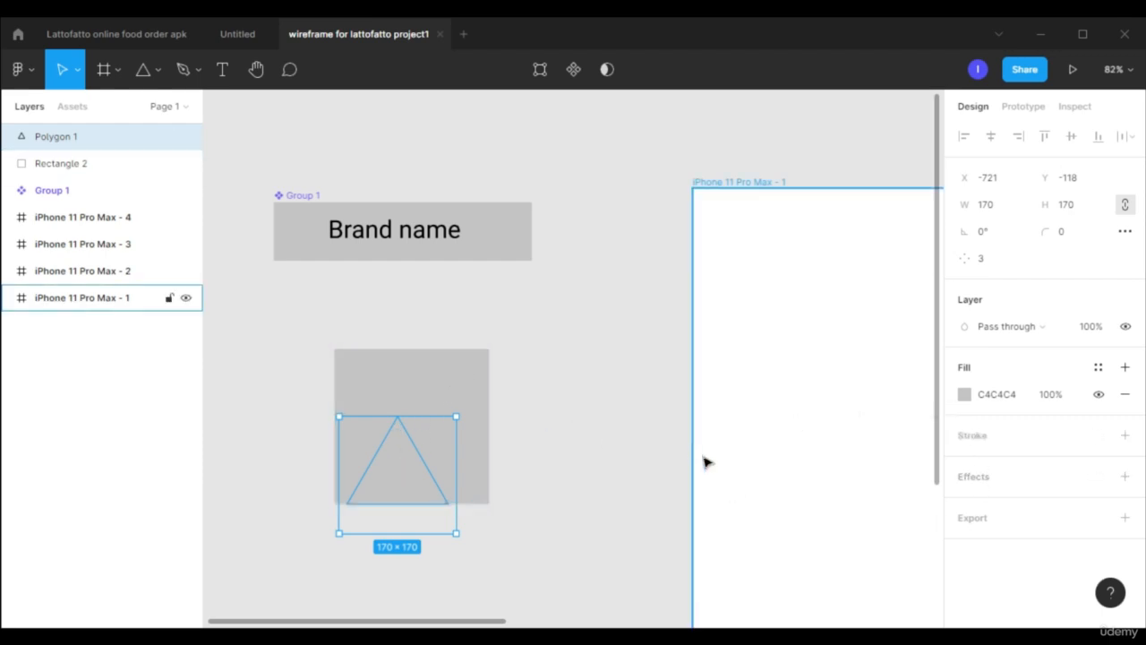
Set the triangle's fill to white, FFFFFF.
left_click(965, 397)
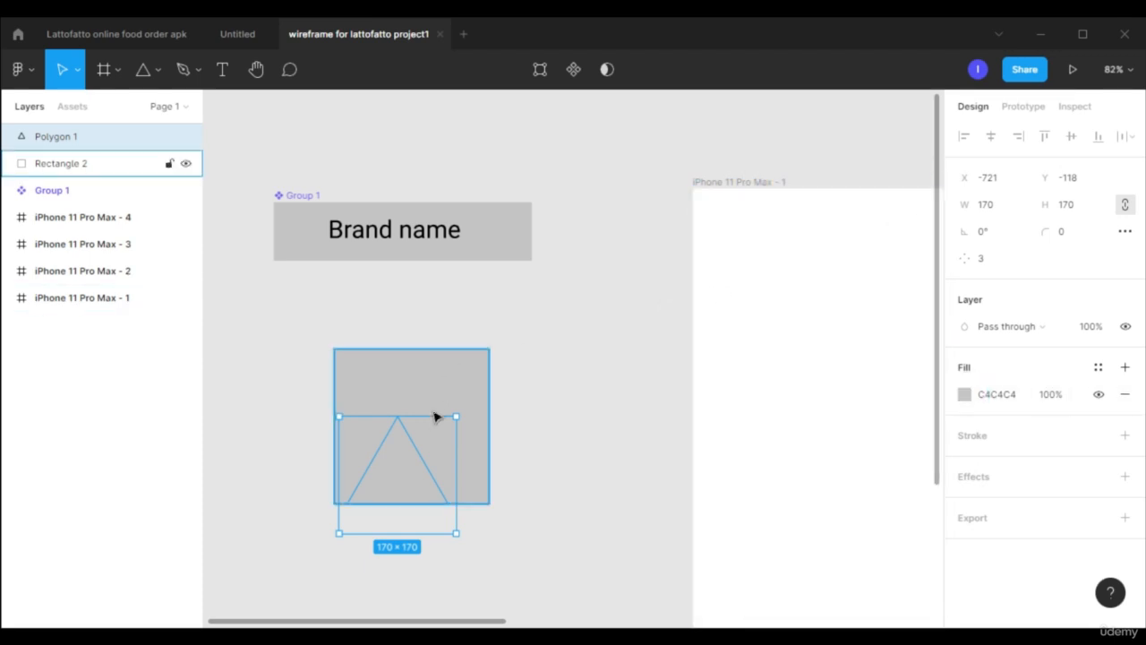
left_click(964, 394)
left_click_drag(828, 291, 733, 209)
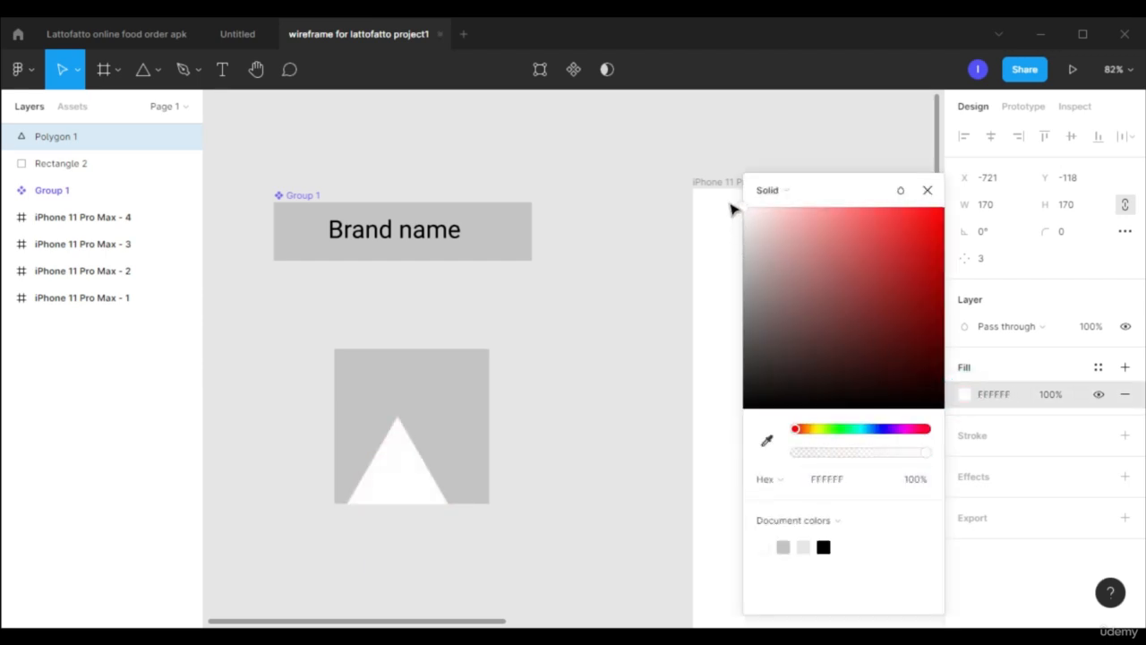
left_click(927, 190)
Shift the white triangle to the square's lower-left corner and add a larger duplicate beside it, sized and aligned to form a second mountain peak.
left_click_drag(401, 477, 436, 475)
left_click_drag(449, 464, 436, 472)
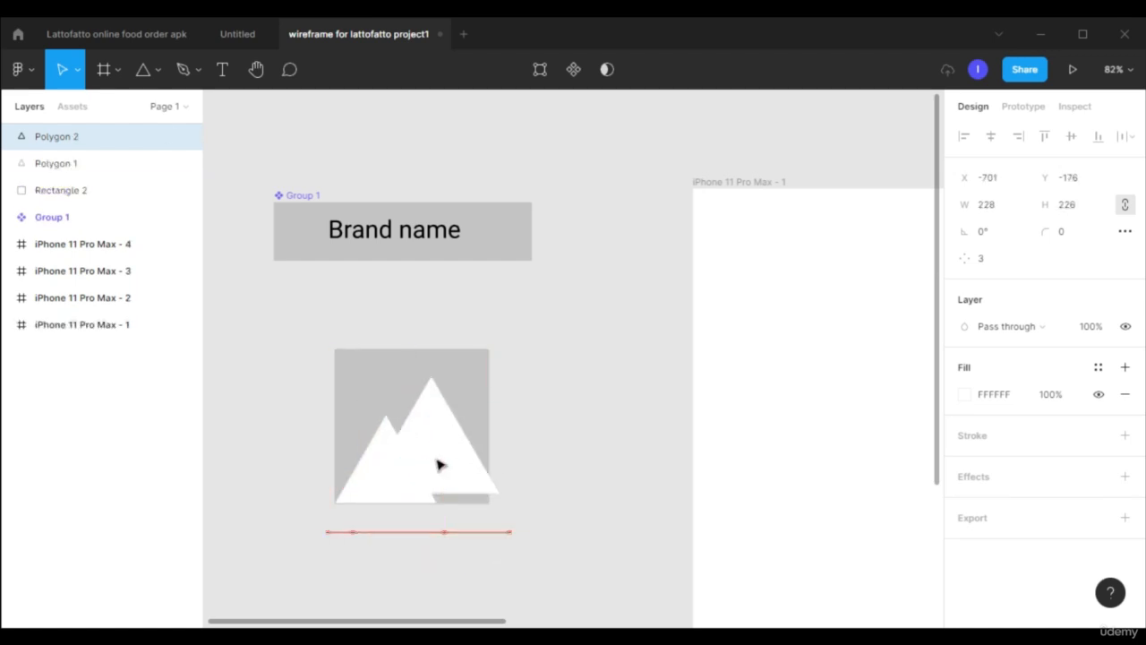
left_click_drag(507, 390, 479, 424)
left_click_drag(436, 483, 455, 470)
left_click_drag(498, 413, 506, 405)
left_click_drag(444, 462, 440, 459)
left_click_drag(501, 405, 528, 391)
left_click_drag(471, 452, 440, 463)
left_click(538, 447)
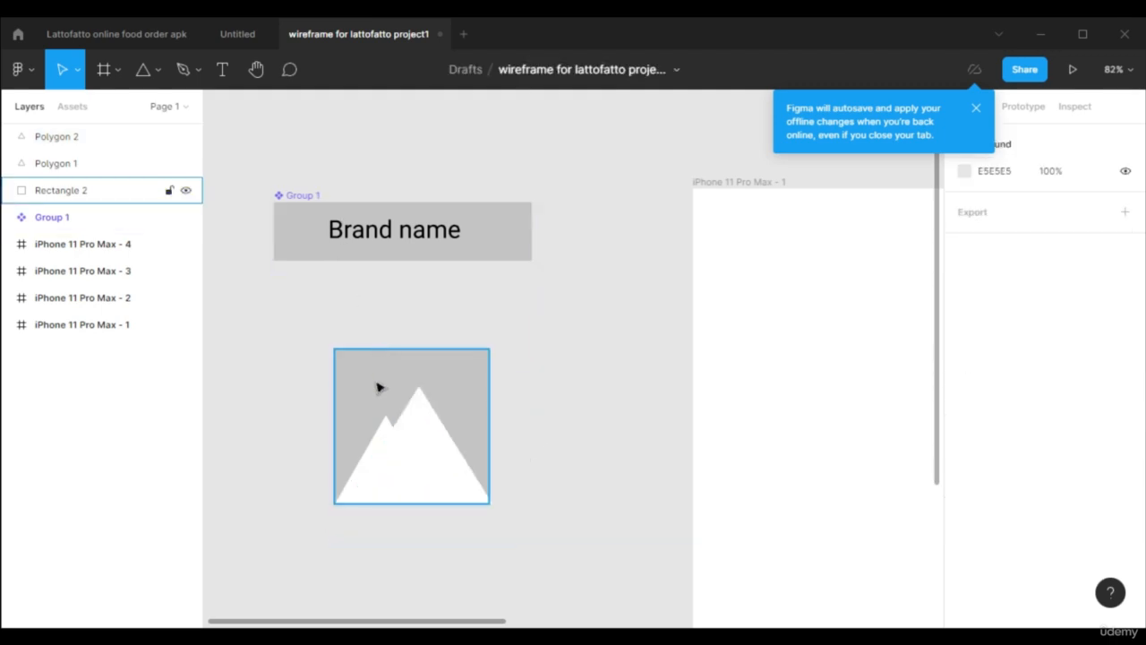
Draw a circle about 20 × 20 above the mountain peaks as a sun and fill it with white, FFFFFF.
key("o")
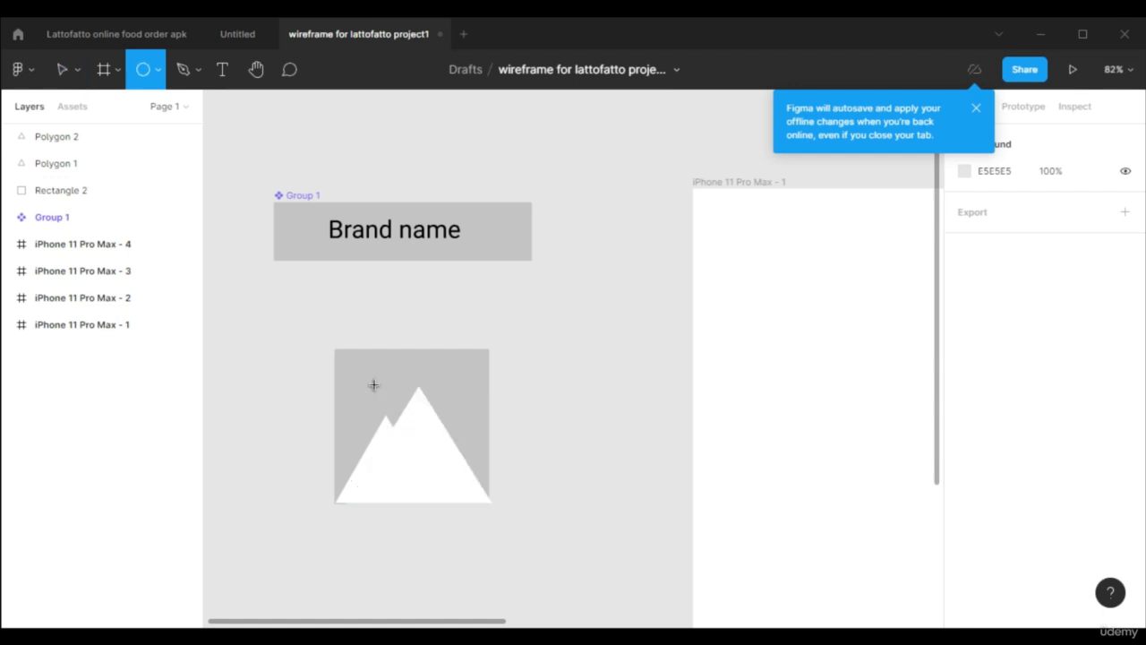
left_click_drag(382, 371, 400, 386)
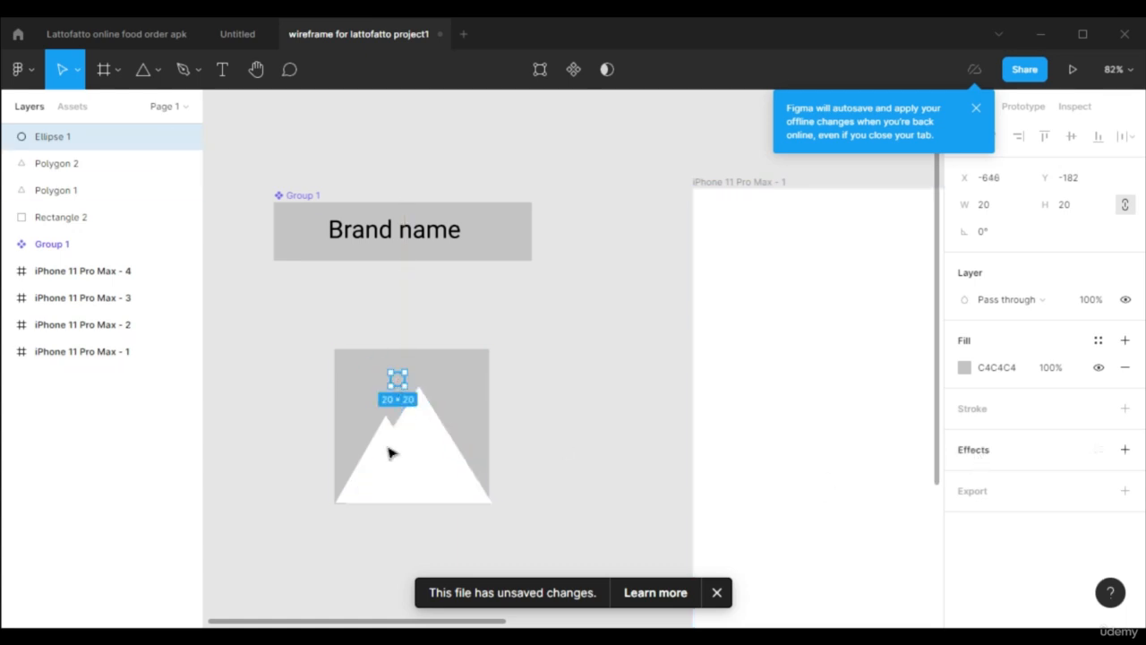
left_click(963, 374)
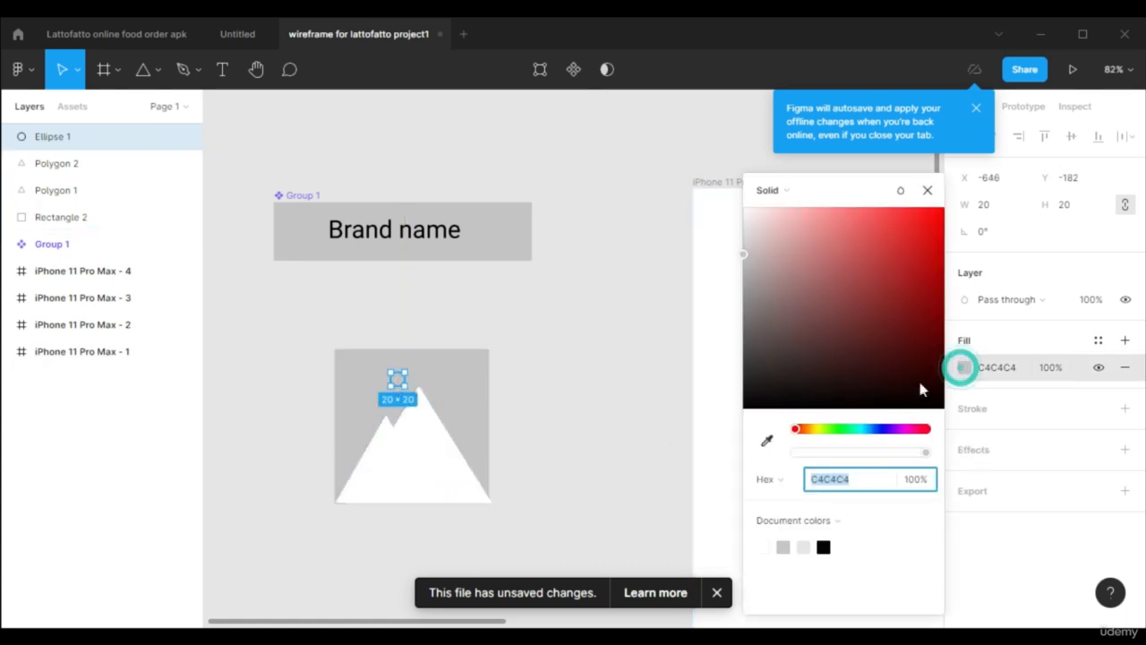
left_click_drag(830, 281, 721, 208)
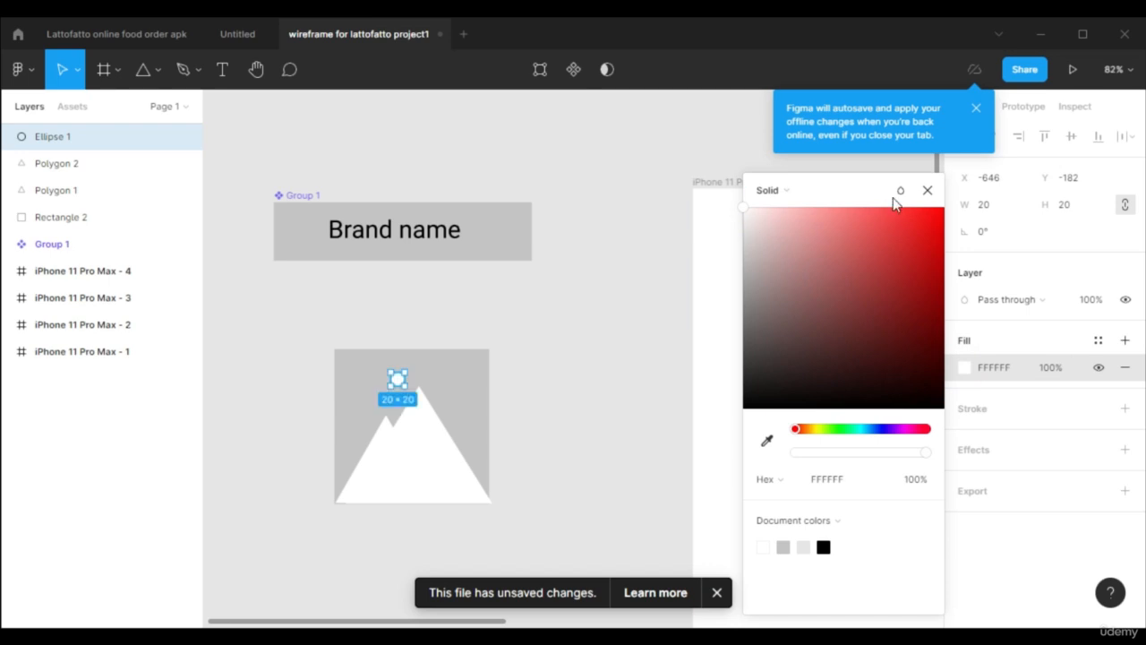
left_click(927, 190)
Shrink the smaller mountain triangle and align it with the square's lower-left corner.
scroll(463, 429, "up", 5)
left_click(297, 436)
left_click_drag(440, 367, 384, 419)
left_click_drag(288, 523, 289, 514)
left_click(665, 387)
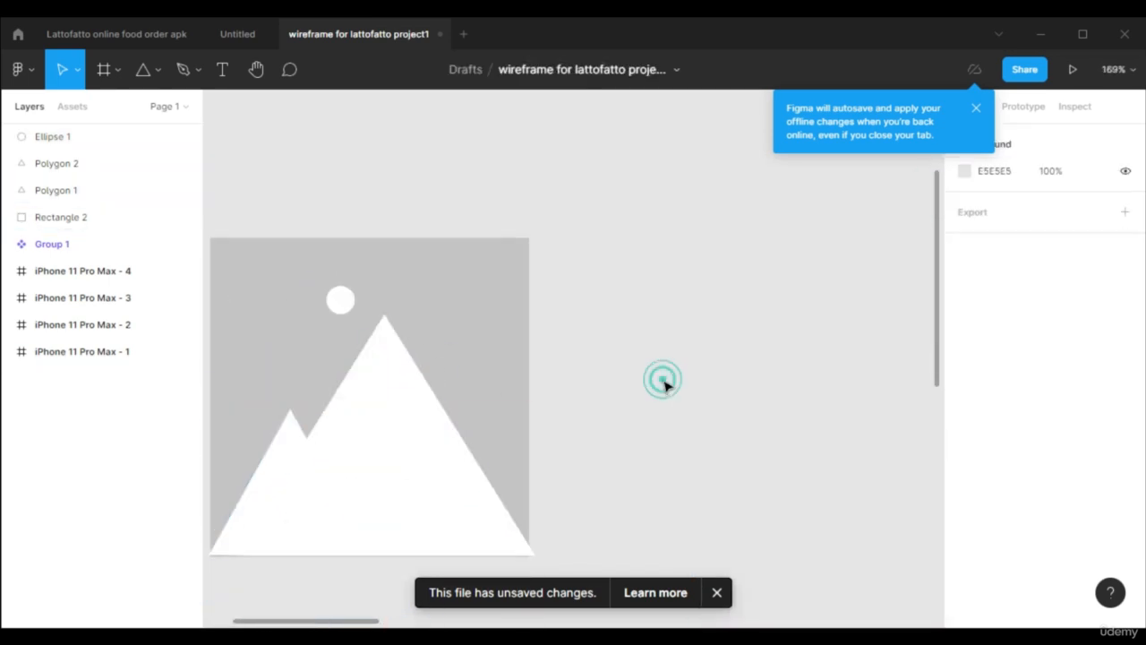
Group the grey square, both white triangles and the small circle into one image placeholder.
scroll(661, 380, "down", 4)
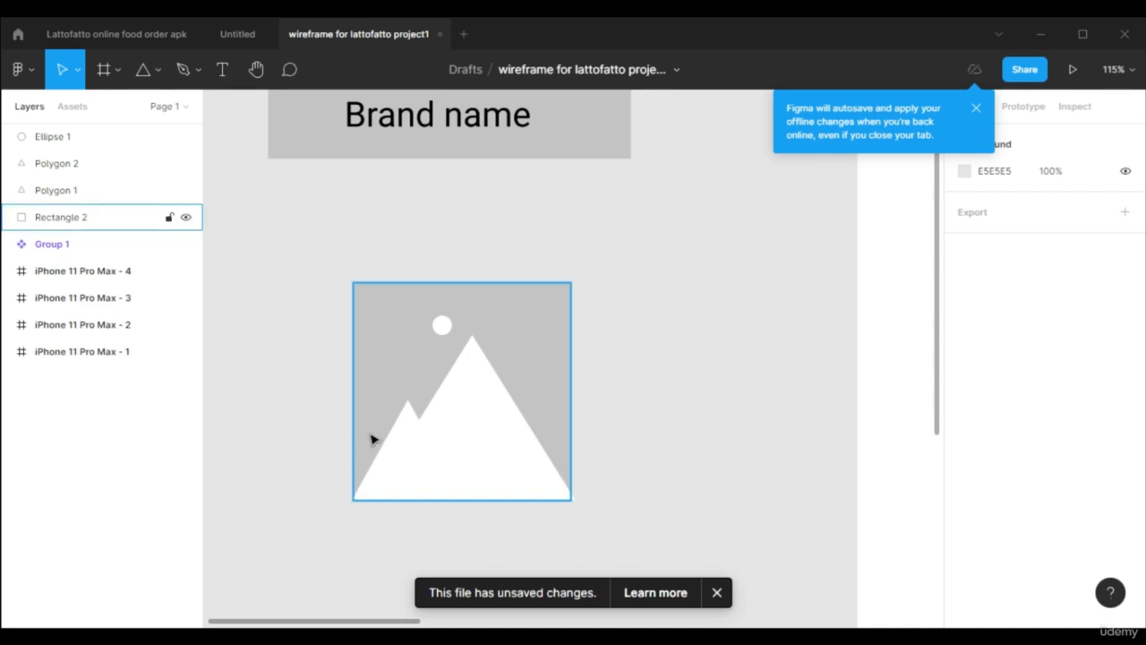
left_click(294, 301)
left_click_drag(308, 257, 651, 462)
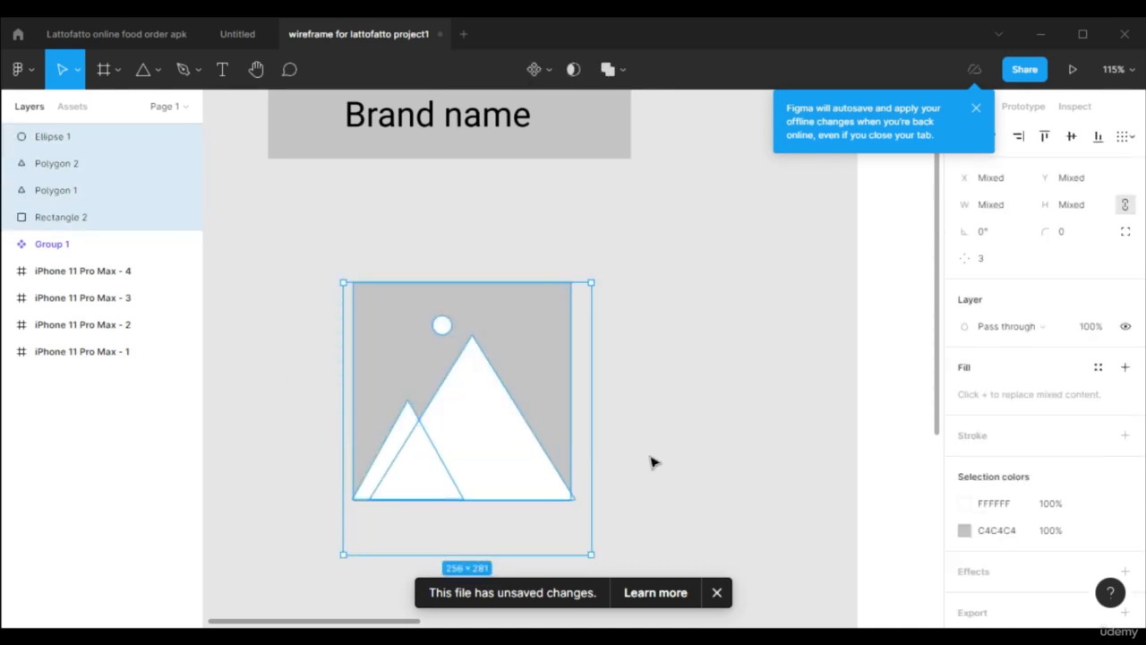
key("ctrl+g")
scroll(508, 346, "down", 3)
left_click(468, 379)
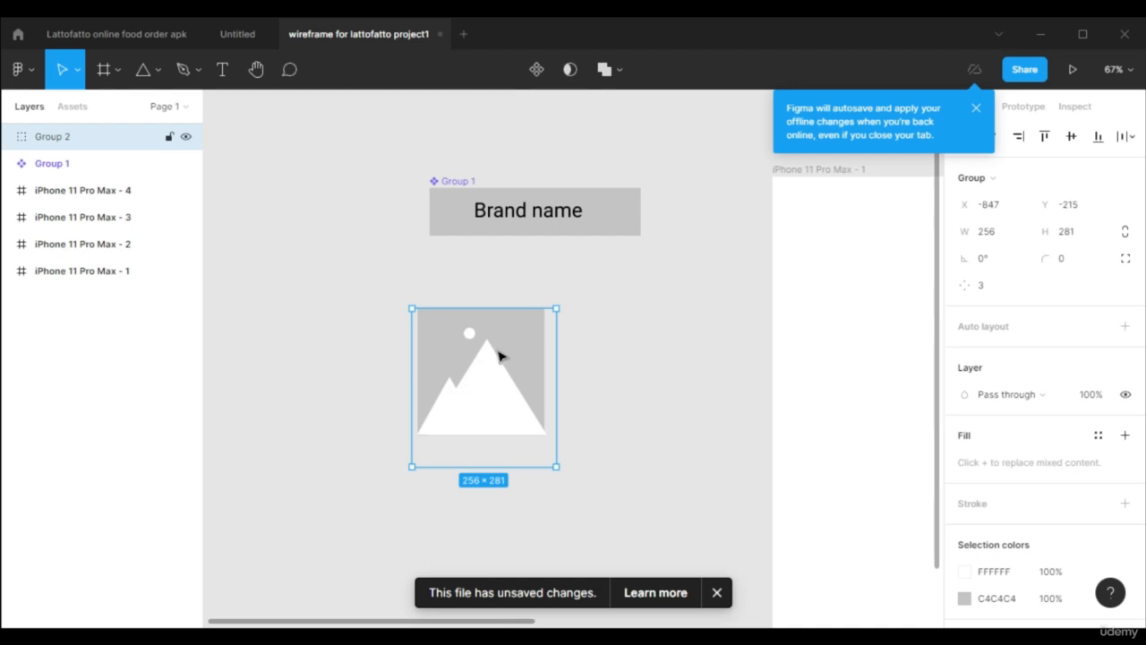
Convert the image placeholder group into a component and move it to about X -841, Y -257.
left_click(536, 69)
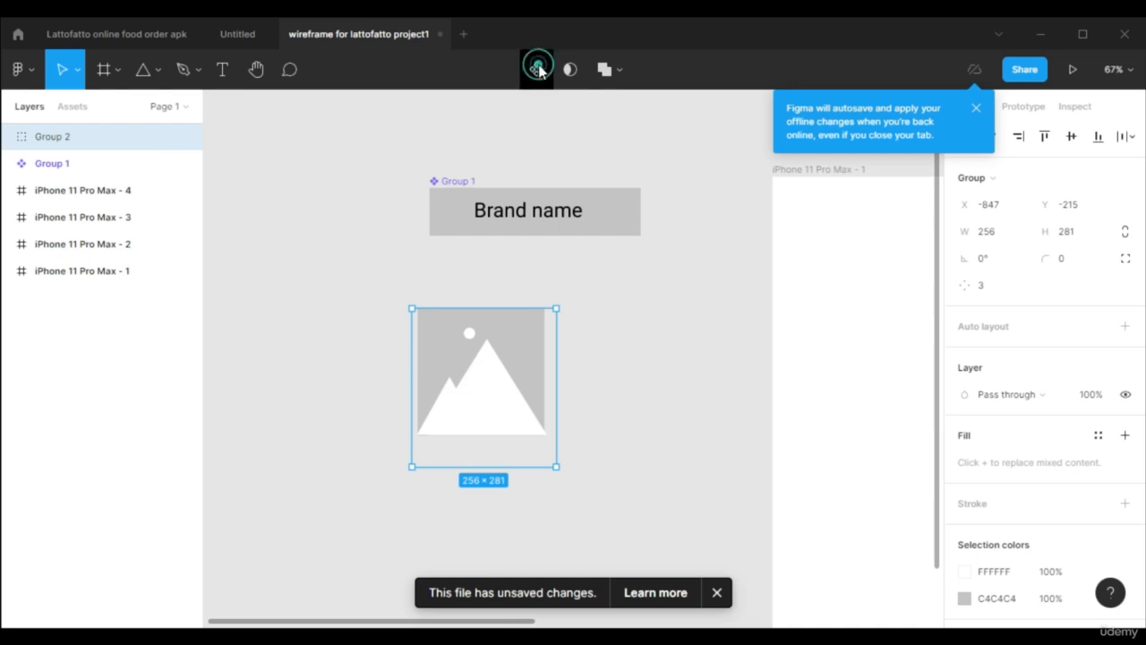
left_click_drag(475, 373, 517, 335)
left_click(654, 382)
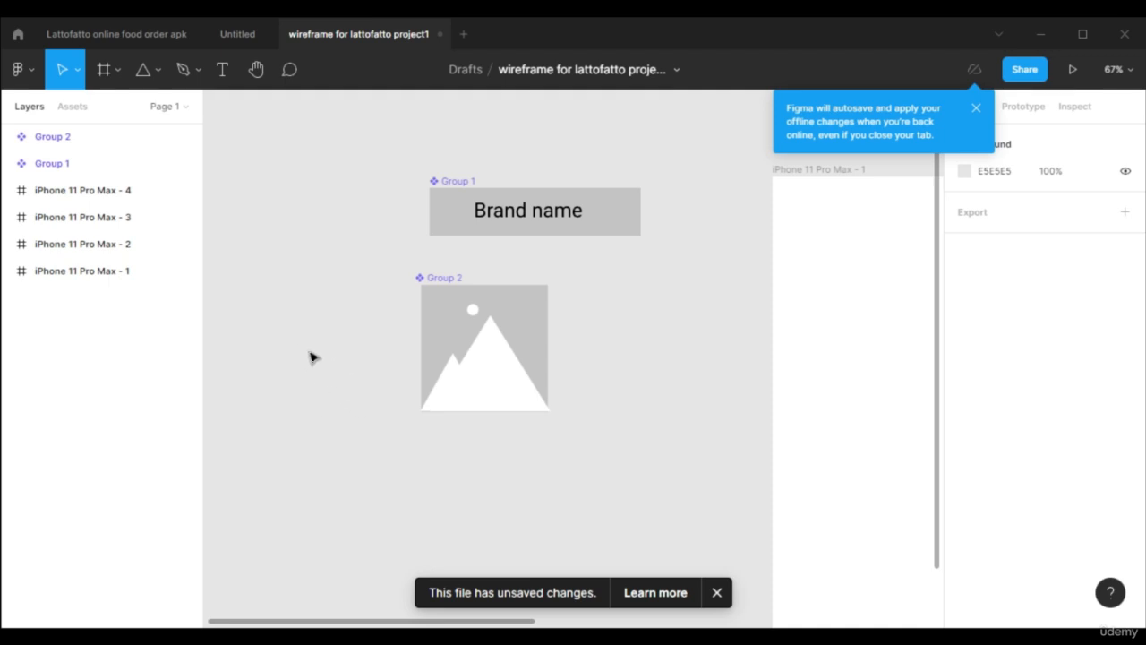
Draw a circle about 100 × 100 to the left of the image placeholder component.
left_click(157, 69)
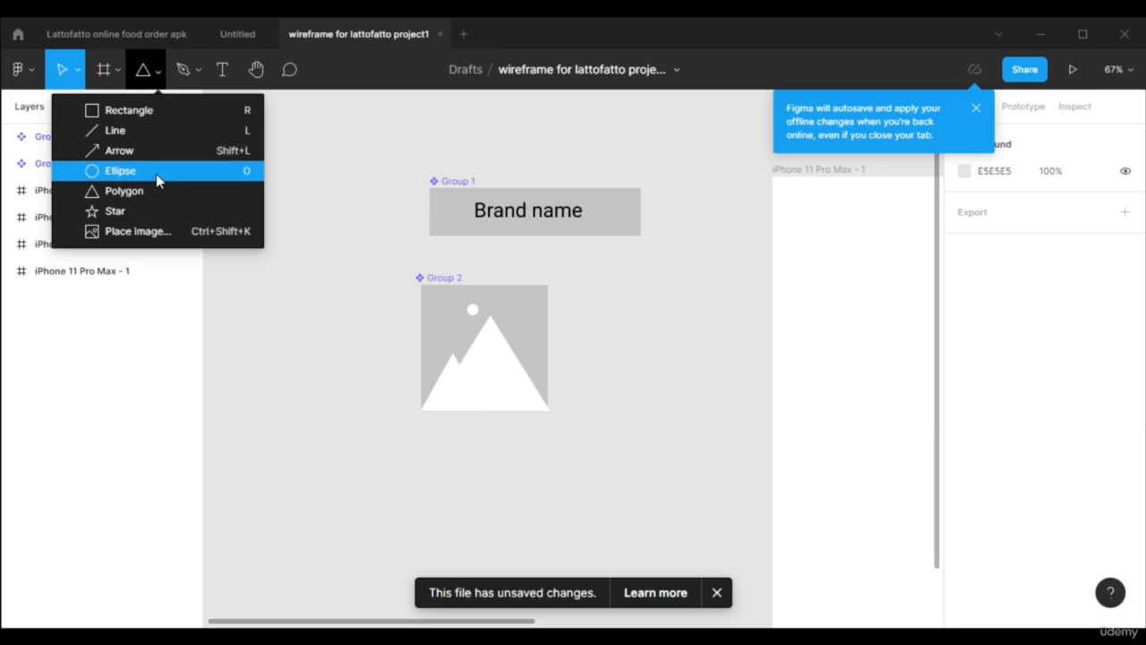
left_click(155, 170)
left_click_drag(282, 356, 338, 413)
Duplicate the image placeholder component below the grey circle and shrink the copy to about 56 × 62.
left_click(484, 345)
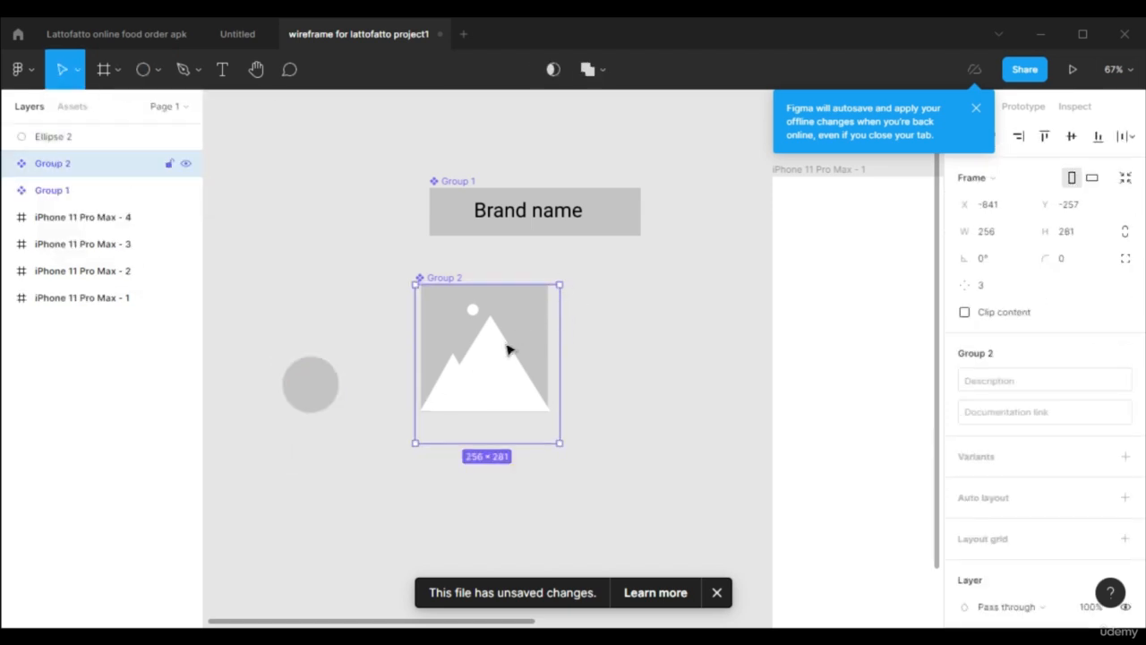
left_click_drag(494, 364, 317, 512)
left_click_drag(391, 426, 251, 547)
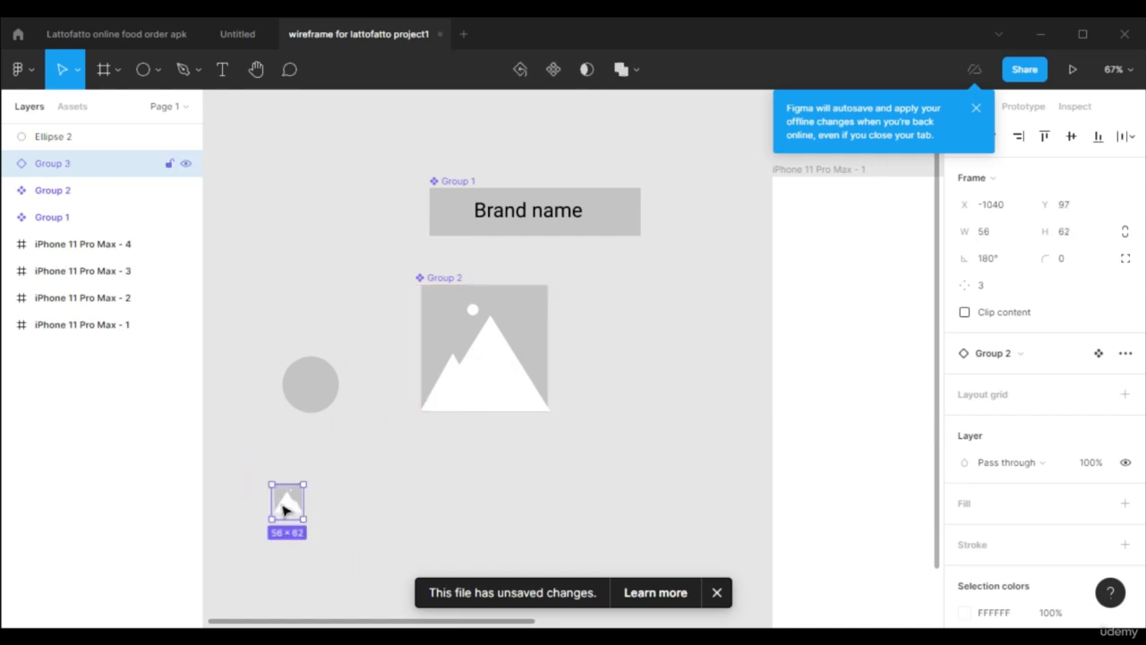
Center the small image placeholder on the grey circle and bring it in front of the circle.
left_click(280, 503)
left_click_drag(288, 500, 310, 395)
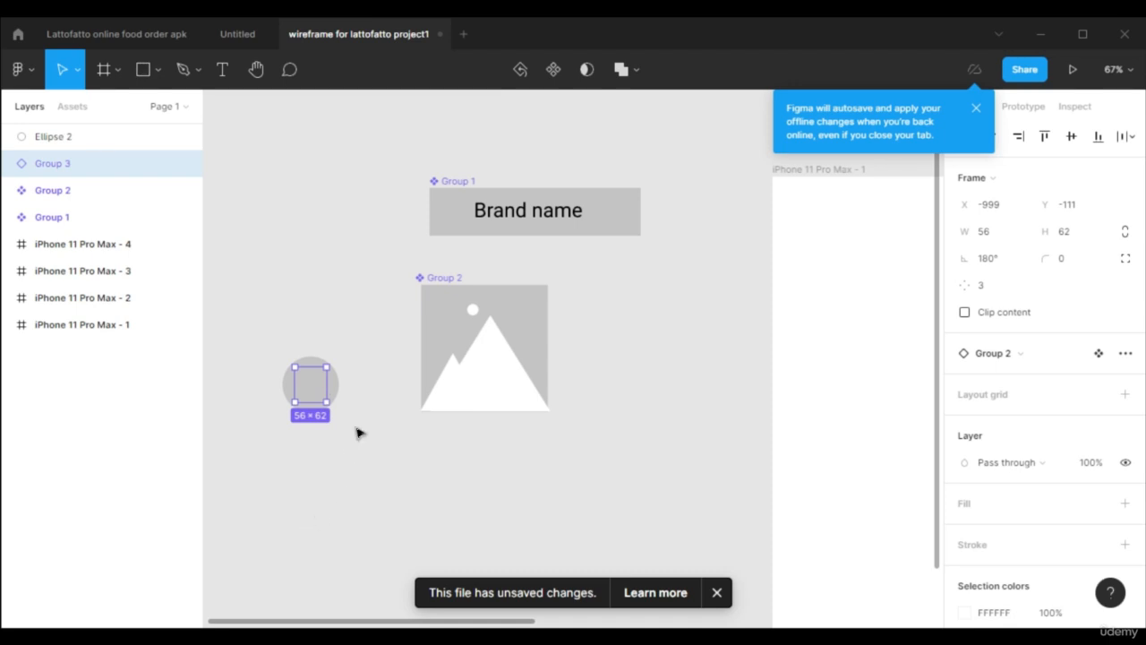
right_click(315, 392)
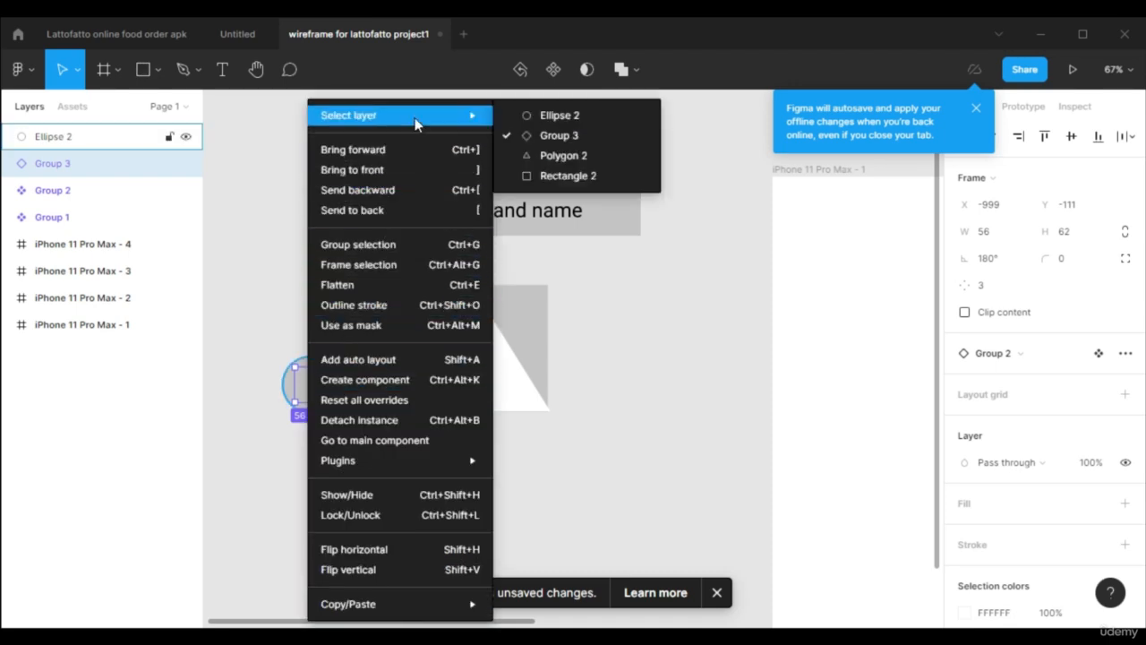
left_click(408, 182)
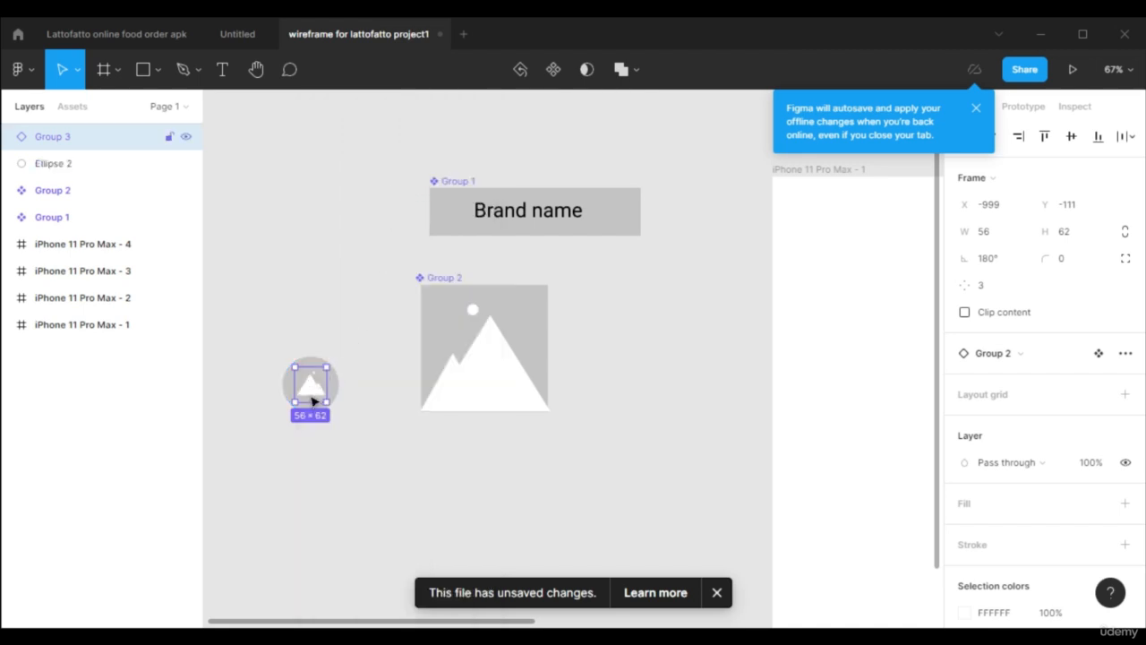
Group the grey circle with the small image placeholder and convert the group into a component.
scroll(289, 444, "up", 2)
scroll(290, 444, "up", 3)
scroll(290, 444, "down", 3)
scroll(260, 478, "up", 3)
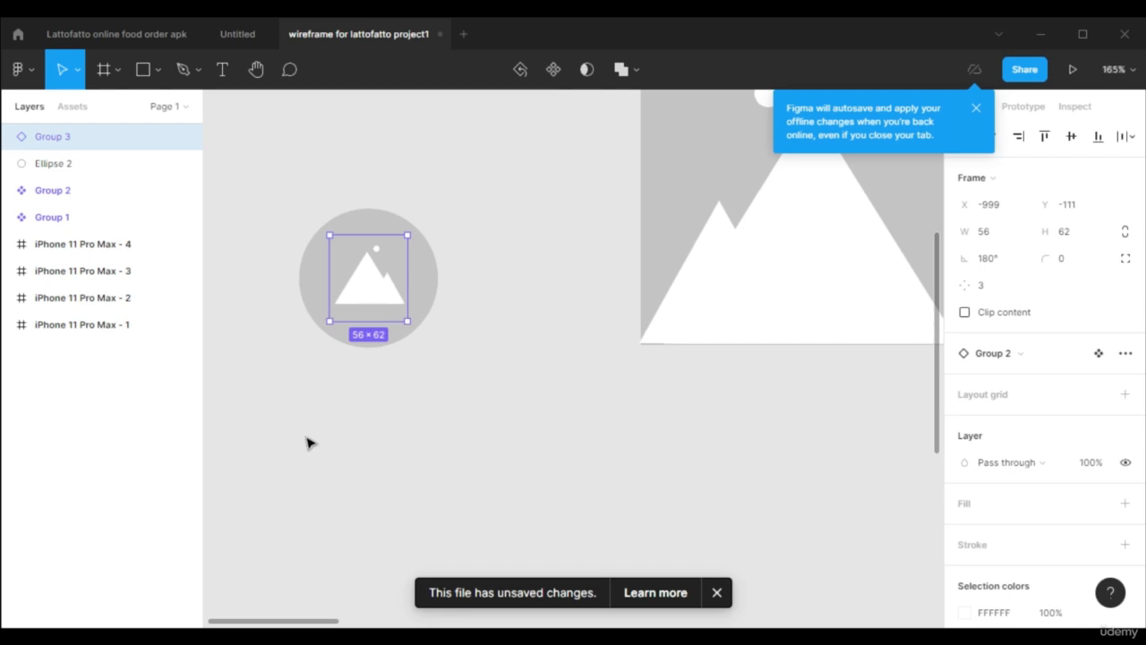
scroll(307, 442, "up", 1)
left_click_drag(274, 184, 500, 417)
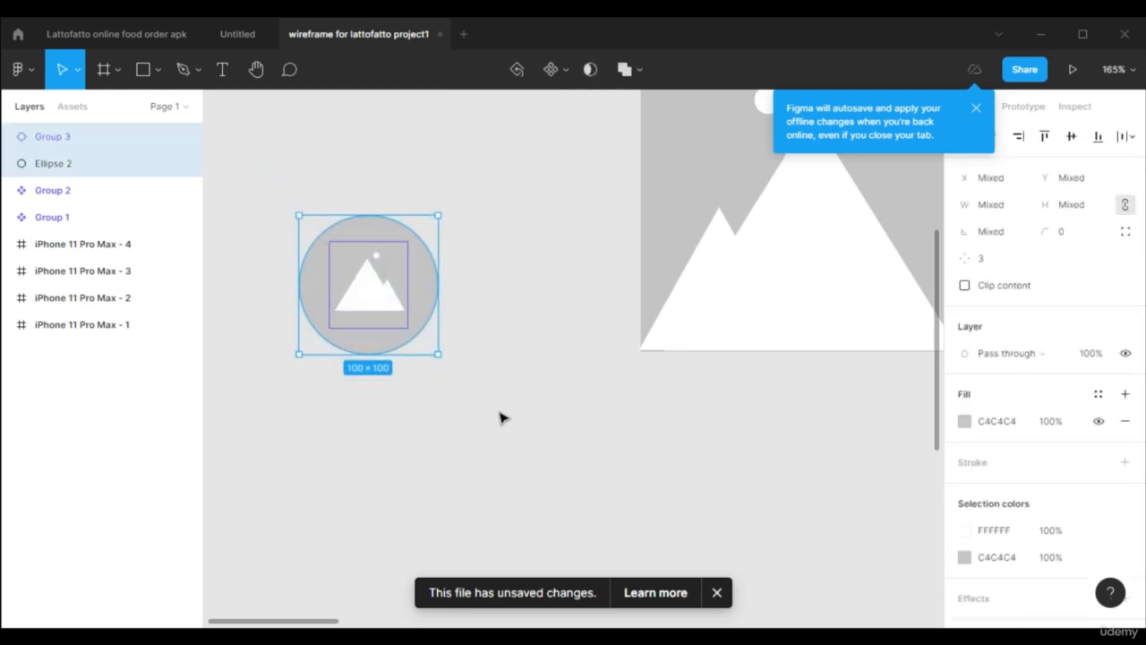
key("ctrl+g")
scroll(500, 417, "down", 5)
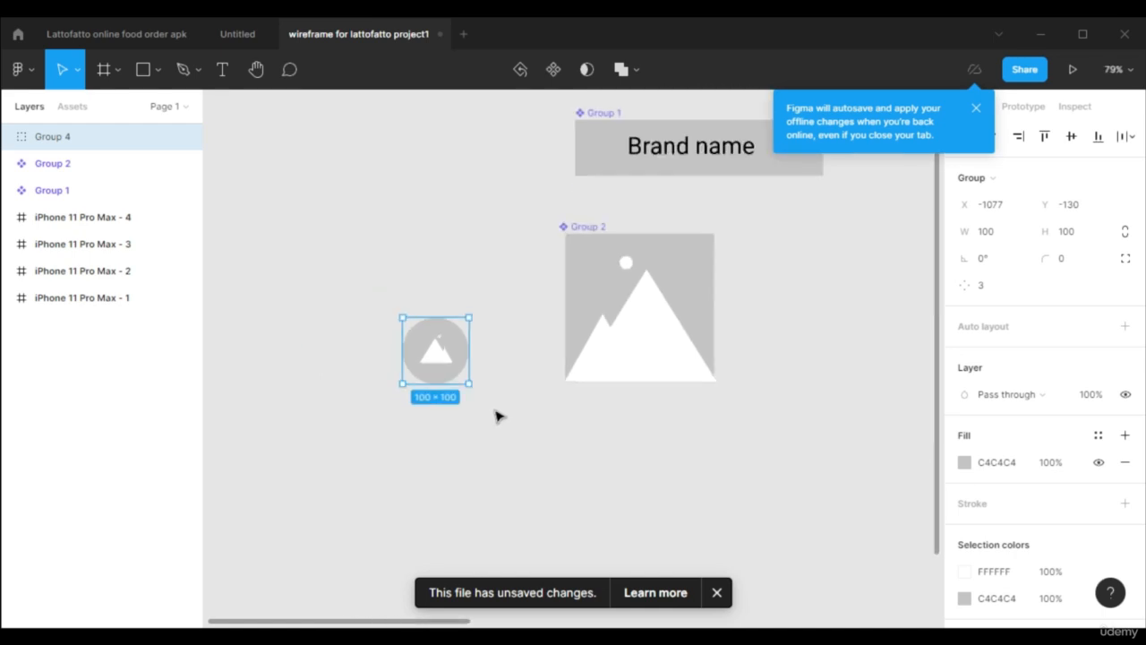
left_click(554, 71)
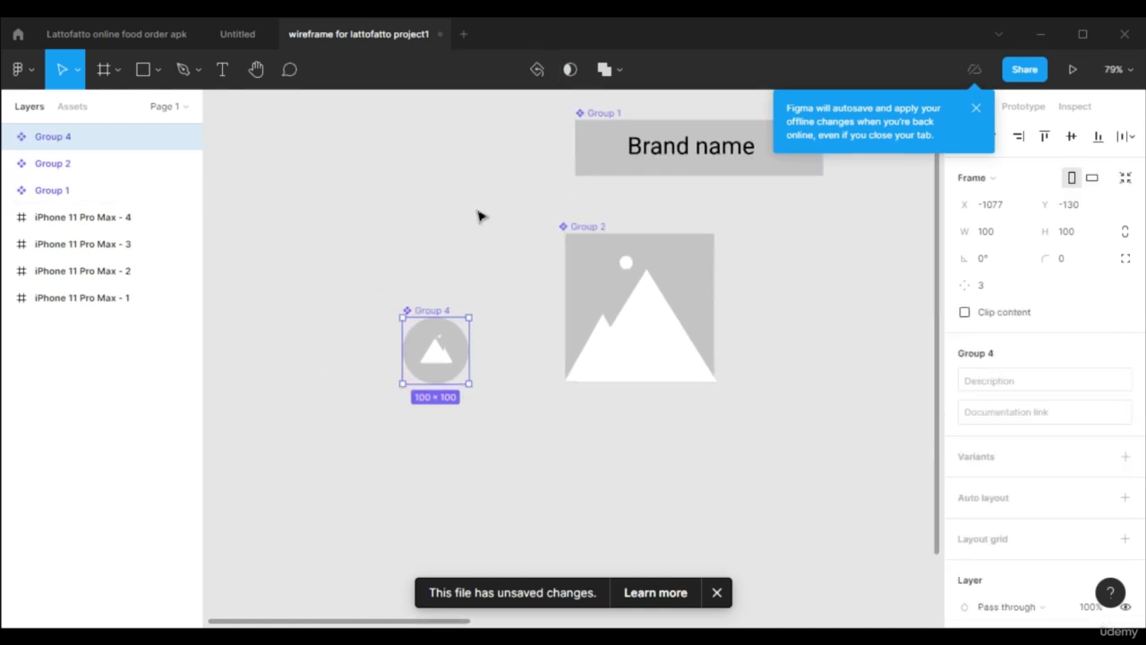
Draw a rectangle below the image components, resized to about 401 × 87 and placed at about X -927, Y 92.
scroll(568, 402, "down", 3)
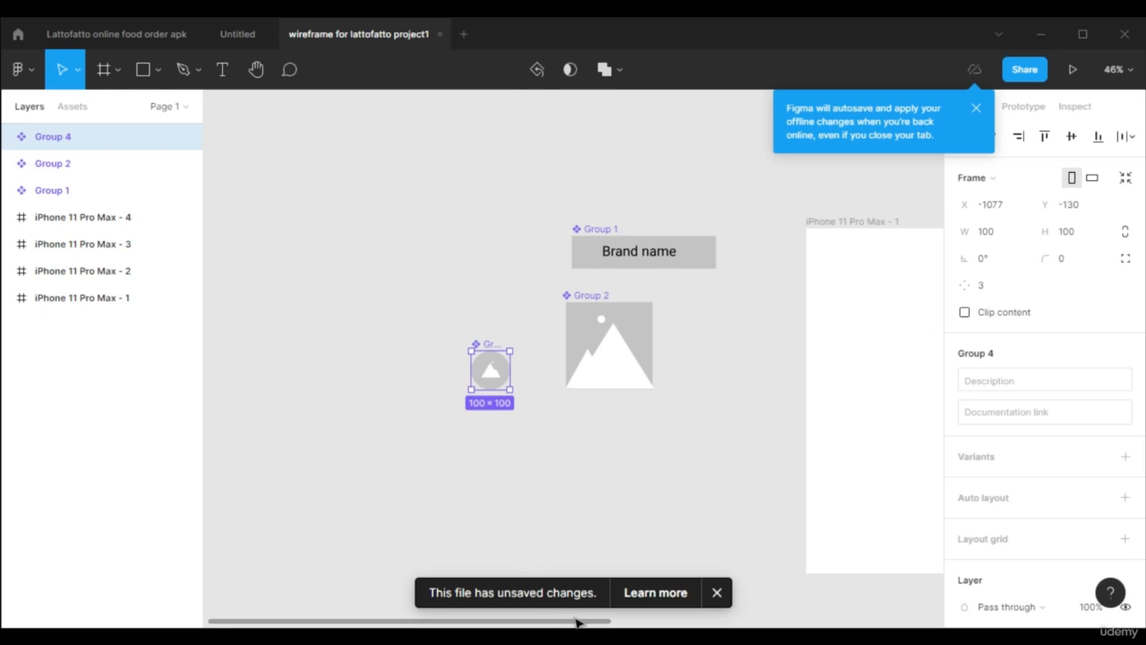
left_click_drag(578, 624, 650, 624)
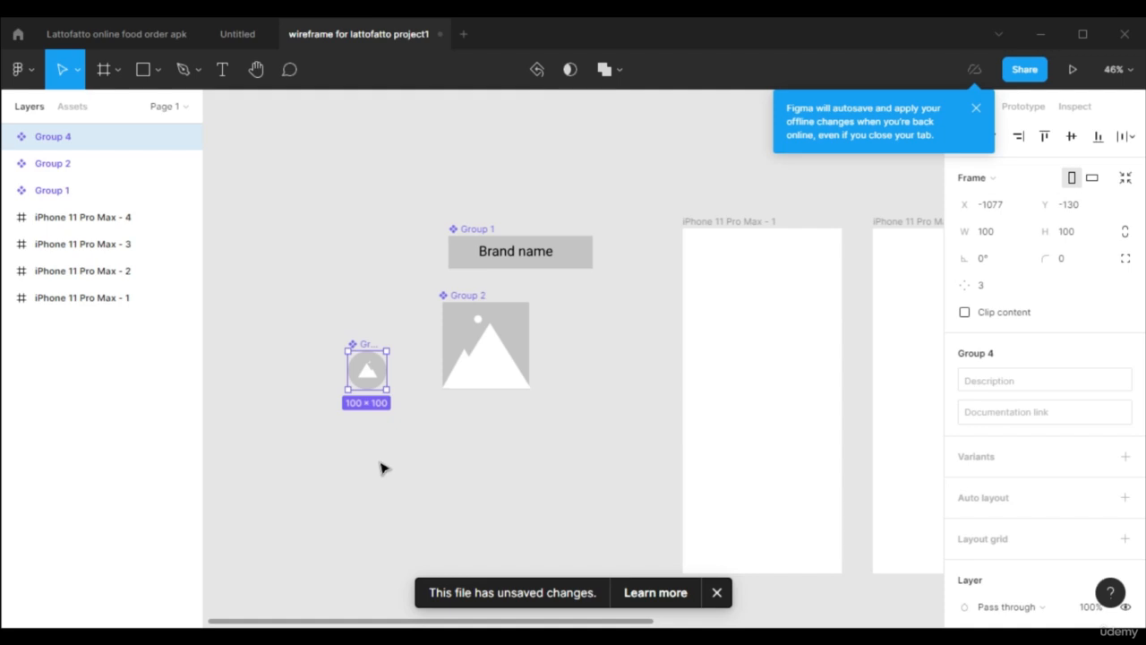
key("r")
left_click_drag(339, 438, 507, 472)
mouse_move(409, 460)
left_mouse_down()
mouse_move(698, 371)
mouse_move(748, 352)
mouse_move(742, 335)
mouse_move(751, 339)
mouse_move(725, 366)
mouse_move(507, 465)
mouse_move(410, 470)
left_mouse_up()
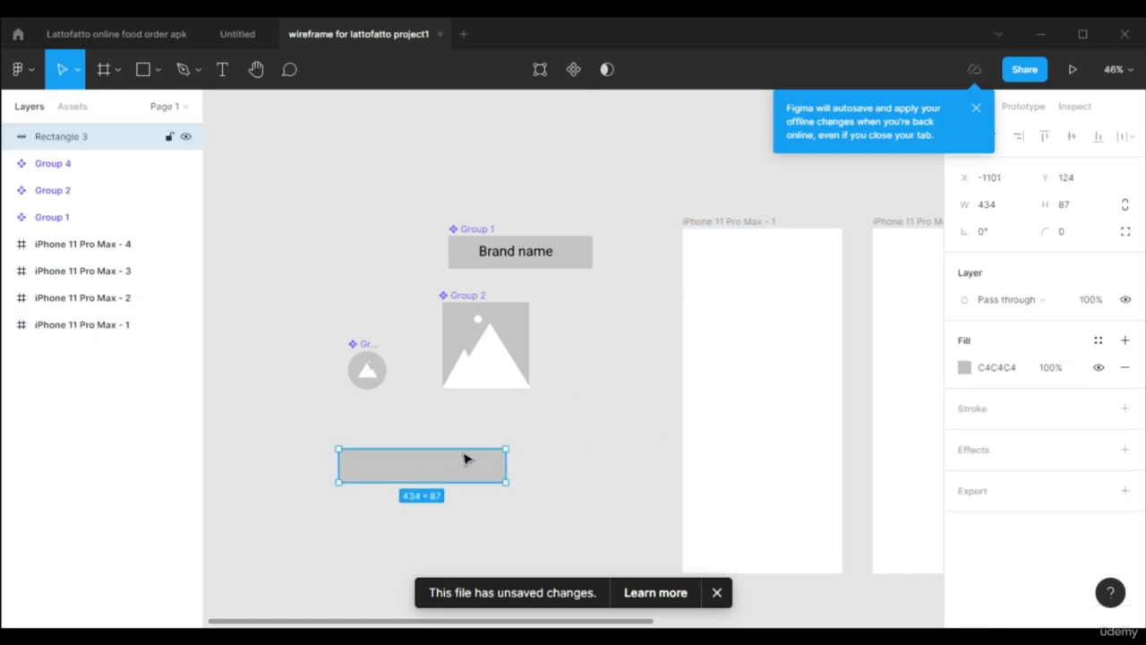
left_click_drag(509, 463, 494, 460)
left_click_drag(421, 474, 489, 461)
Add a text box about 175 × 47 reading "Sign in" on the left part of the new rectangle.
left_click(234, 70)
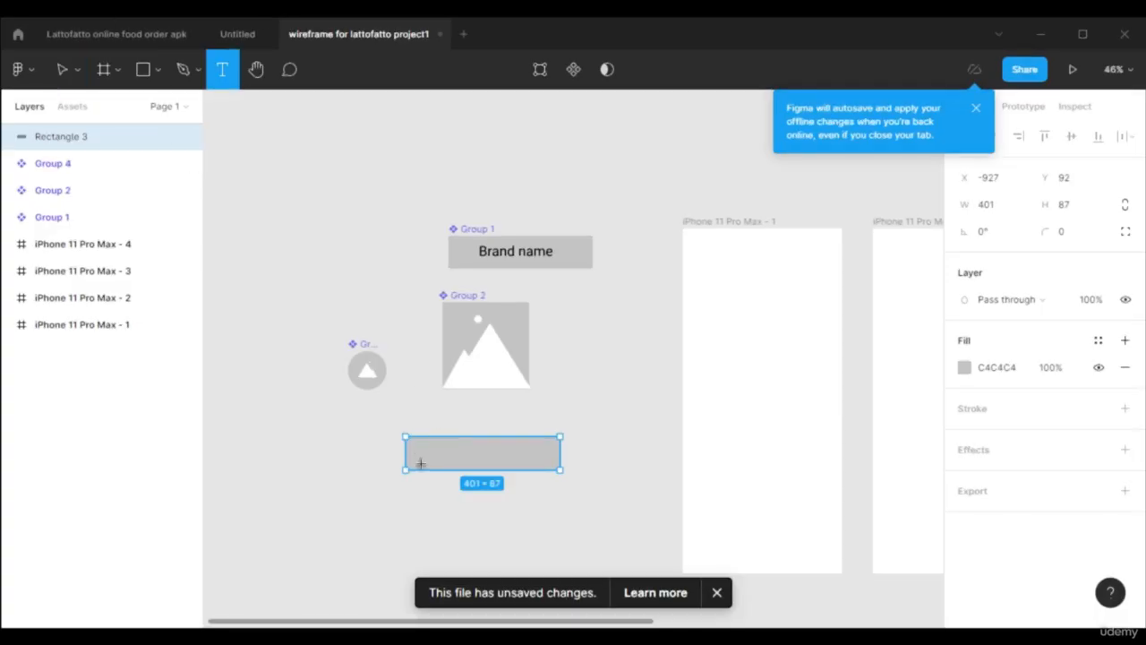
scroll(420, 458, "up", 5)
left_click(394, 407)
left_click_drag(454, 434, 538, 448)
type("Sign in")
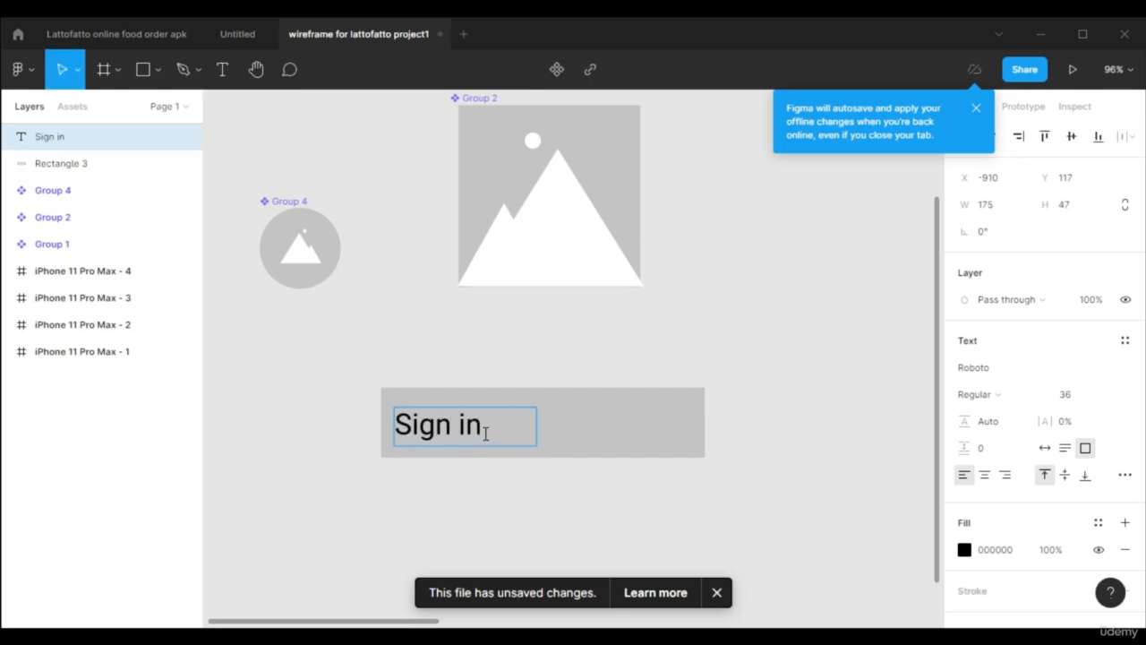
Duplicate the "Sign in" text onto the rectangle's right part at about X -672, Y 117, and change the copy to "Sign up".
left_click(605, 425)
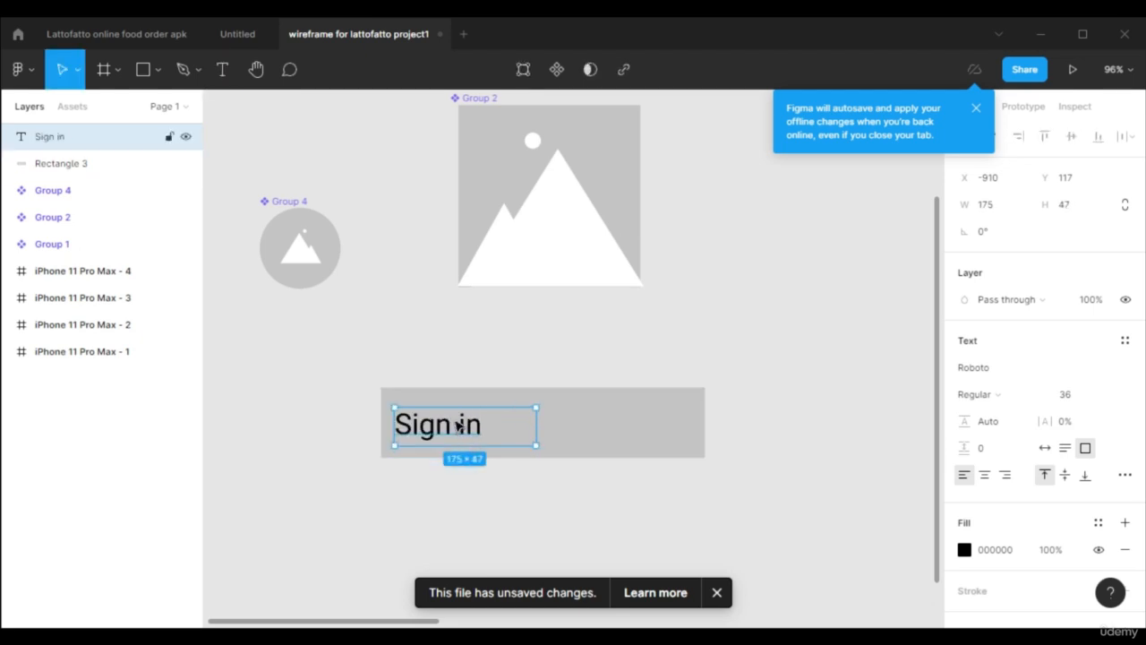
left_click_drag(458, 426, 650, 422, "alt")
double_click(645, 425)
type("Sign up")
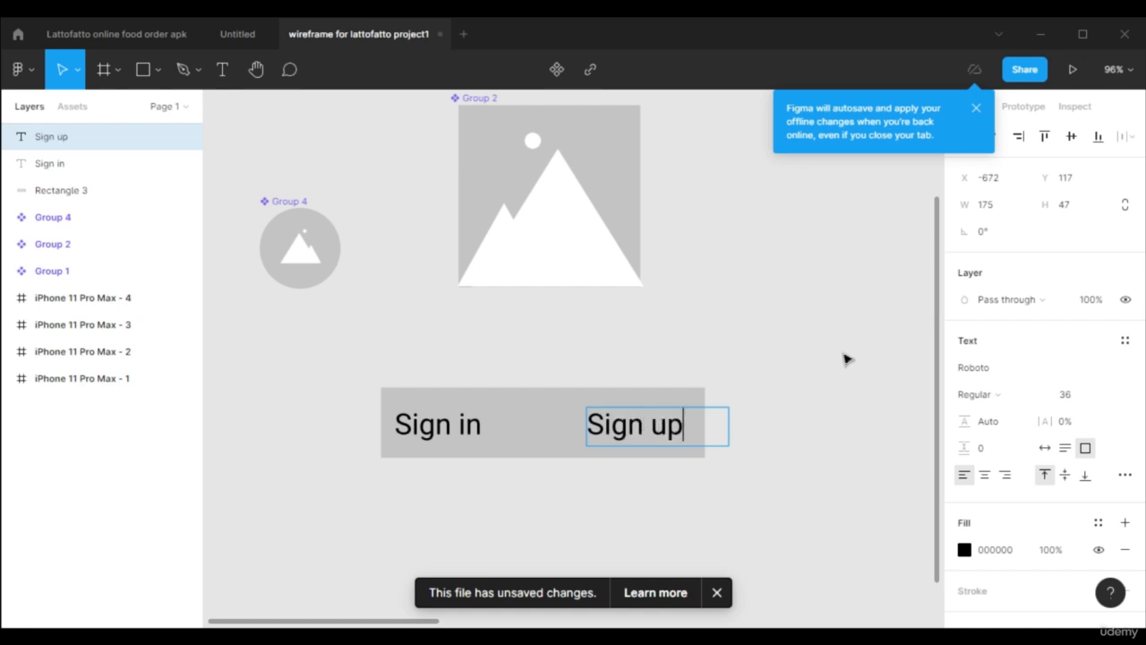
left_click(847, 359)
Align the "Sign in" text, the "Sign up" text and their rectangle on their vertical centers.
left_click(450, 431)
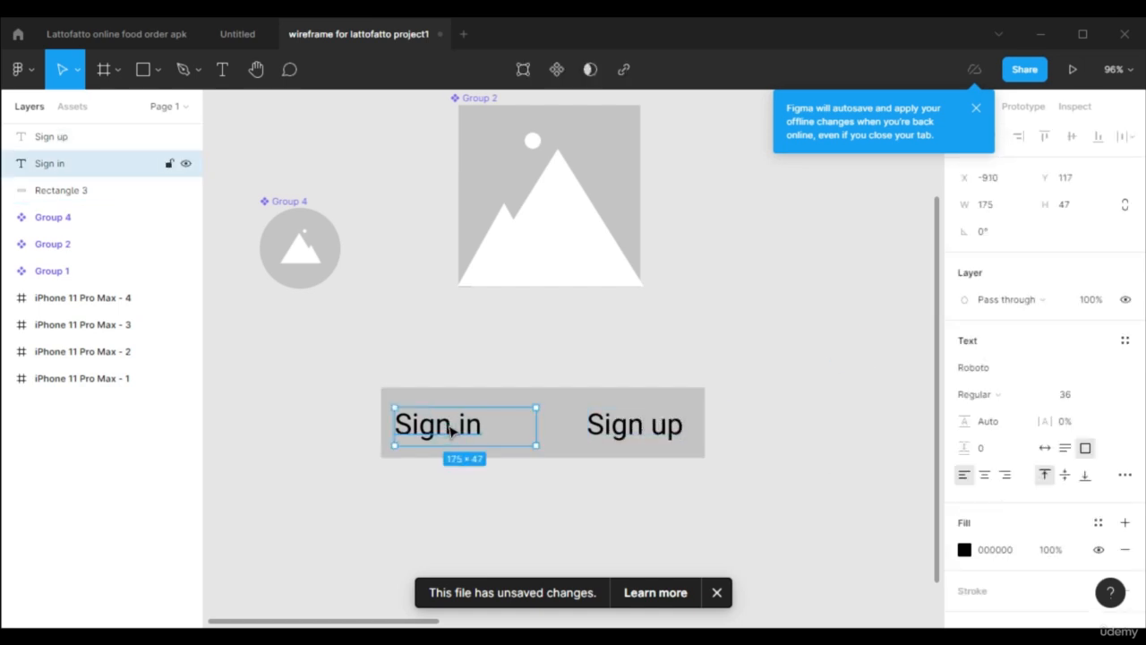
left_click(581, 411, "shift")
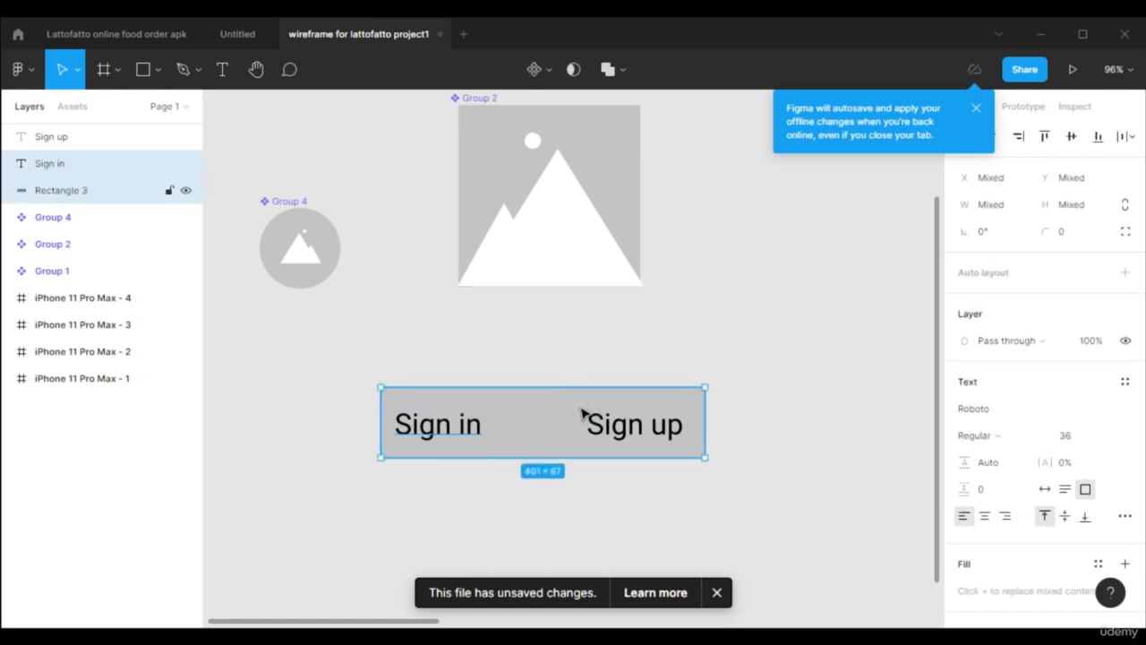
left_click(641, 431, "shift")
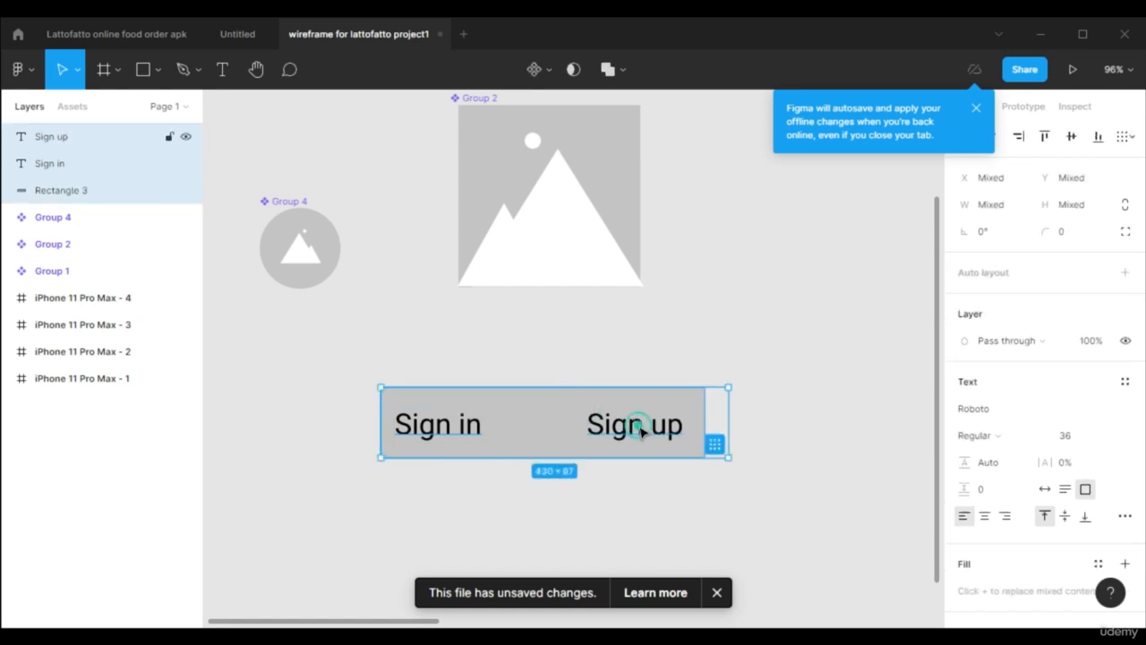
left_click(1100, 140)
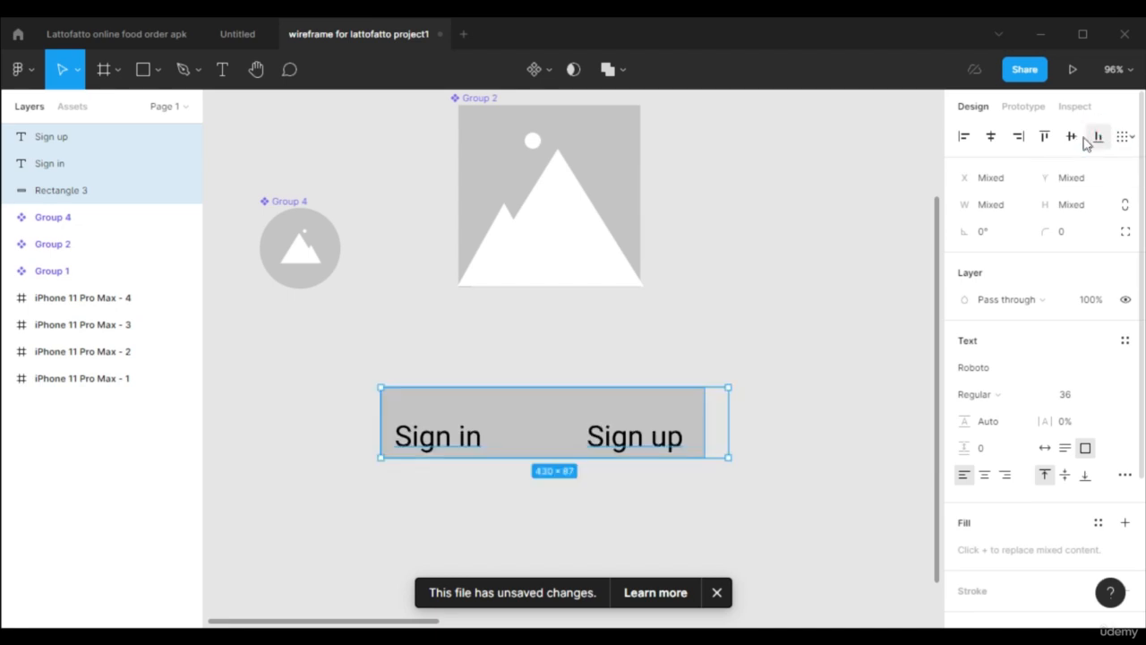
left_click(1072, 137)
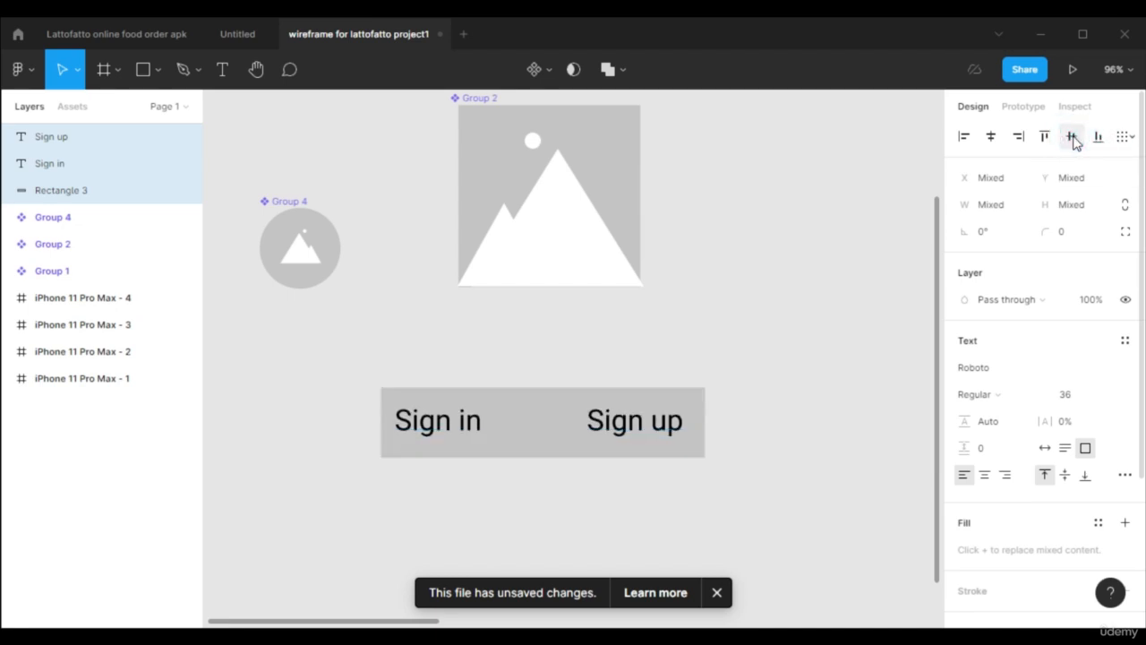
left_click(825, 338)
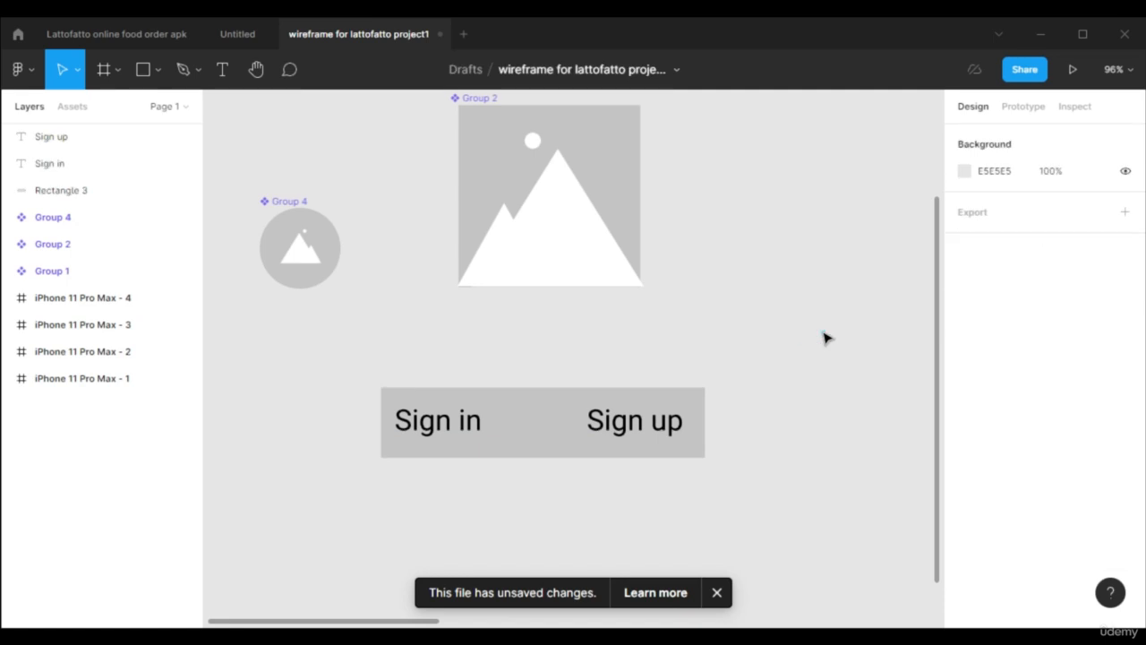
Duplicate the sign-in rectangle below at about X -927, Y 288, and place a centered copy of the "Sign in" text on it reading "Login".
scroll(455, 478, "down", 5, "ctrl")
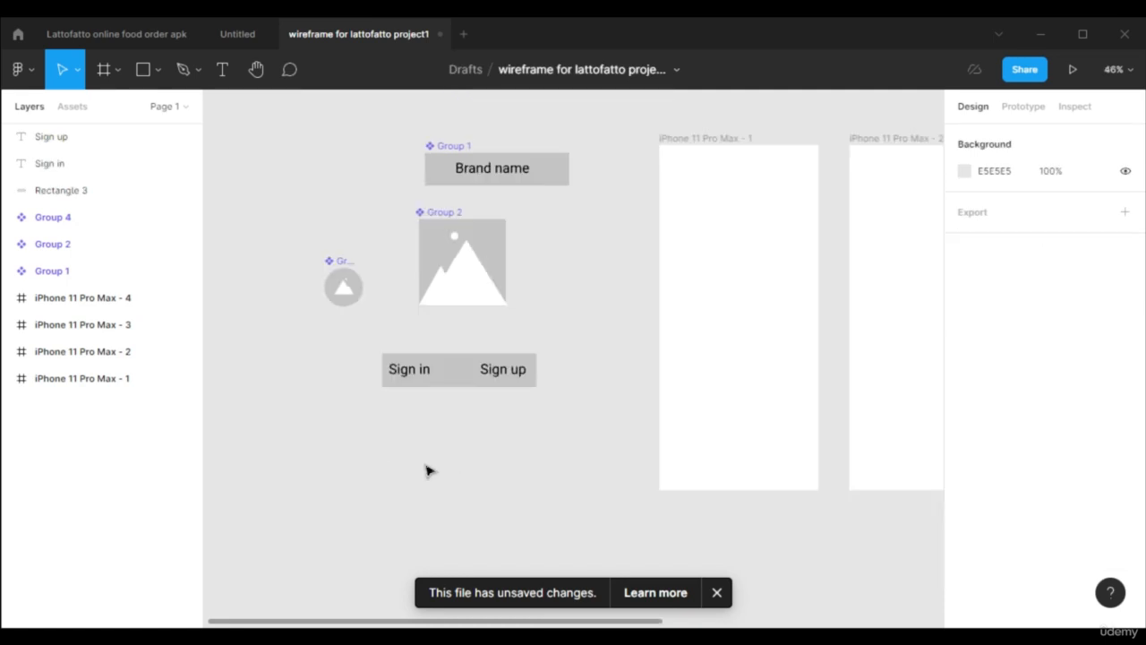
left_click(457, 376)
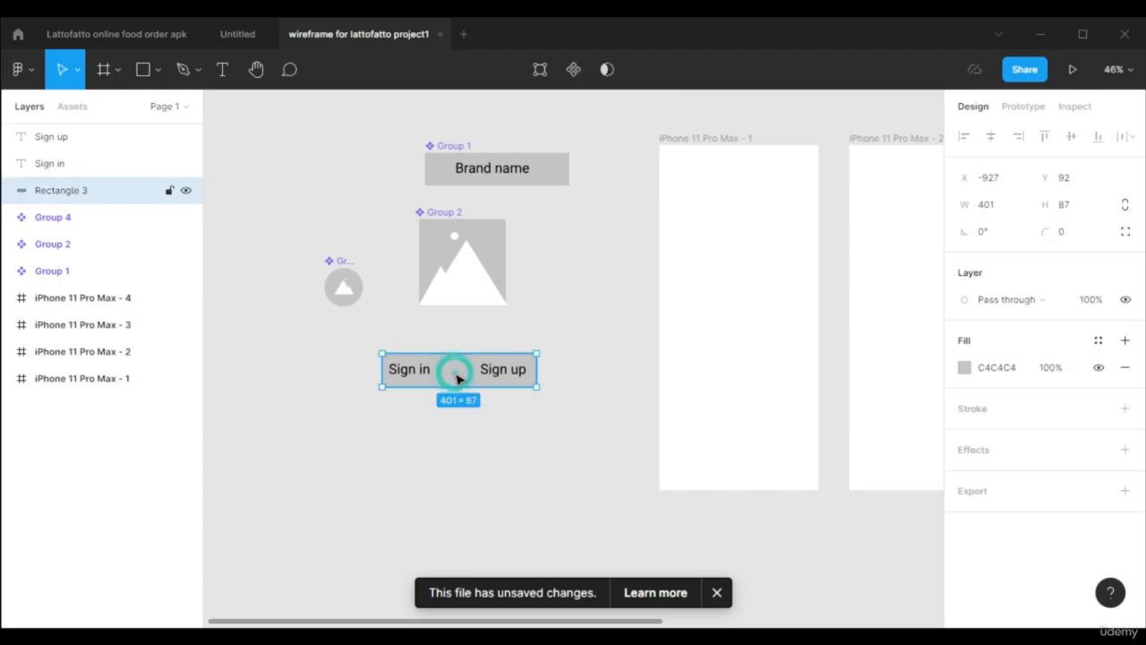
left_click_drag(458, 378, 458, 458, "alt")
left_click(425, 376)
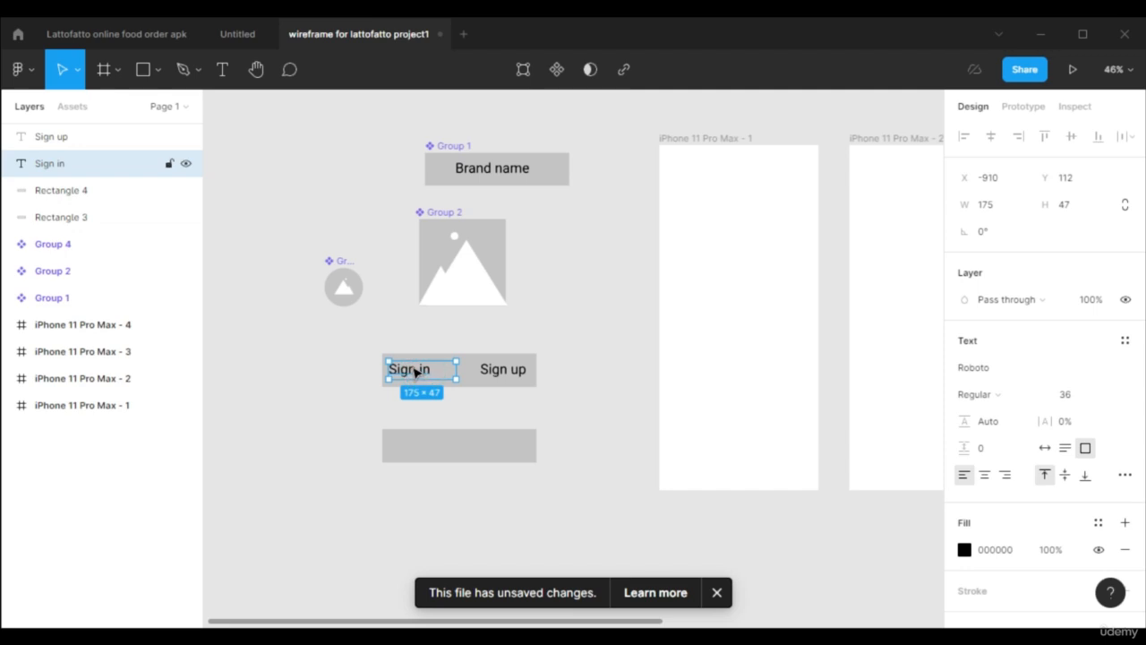
double_click(455, 446)
left_click_drag(414, 372, 486, 452, "alt")
type("Login")
left_click(478, 498)
Group the "Sign in" and "Sign up" texts with their rectangle and convert the group into a component.
left_click(429, 410)
scroll(420, 387, "up", 1)
left_click(419, 383)
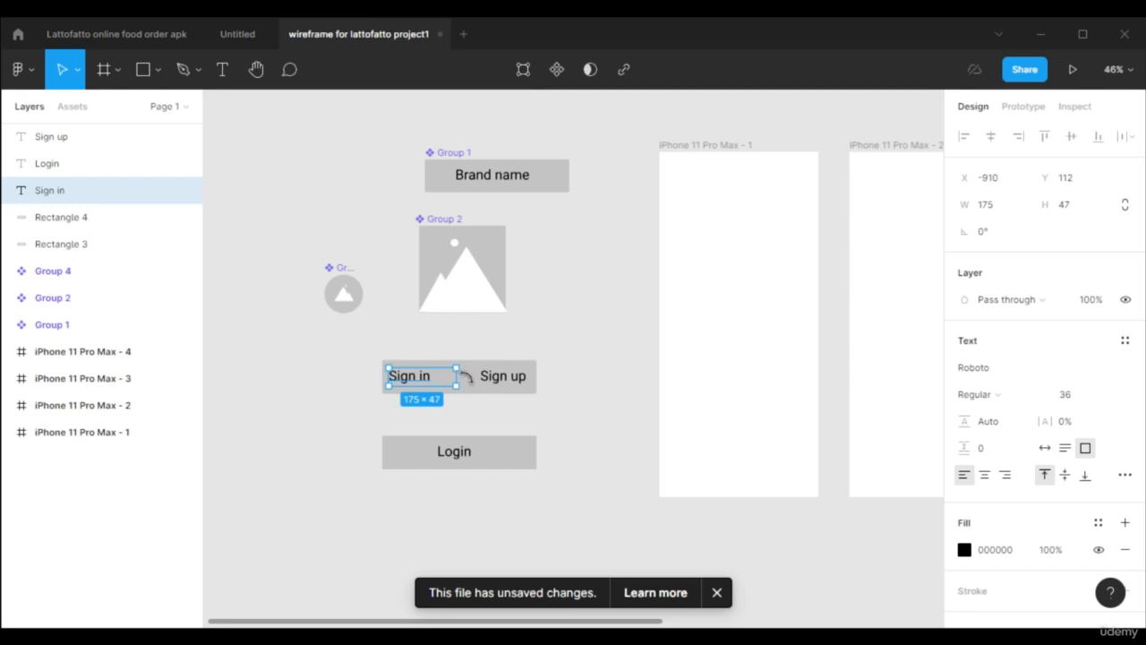
left_click(496, 379, "shift")
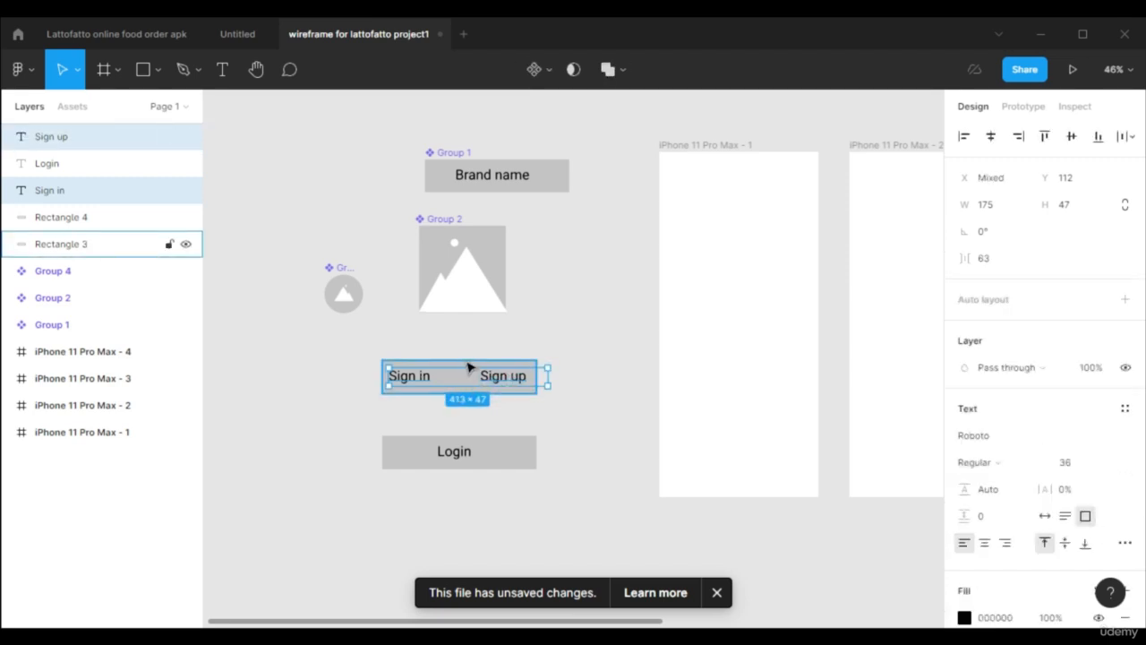
left_click(468, 367, "shift")
key("ctrl+g")
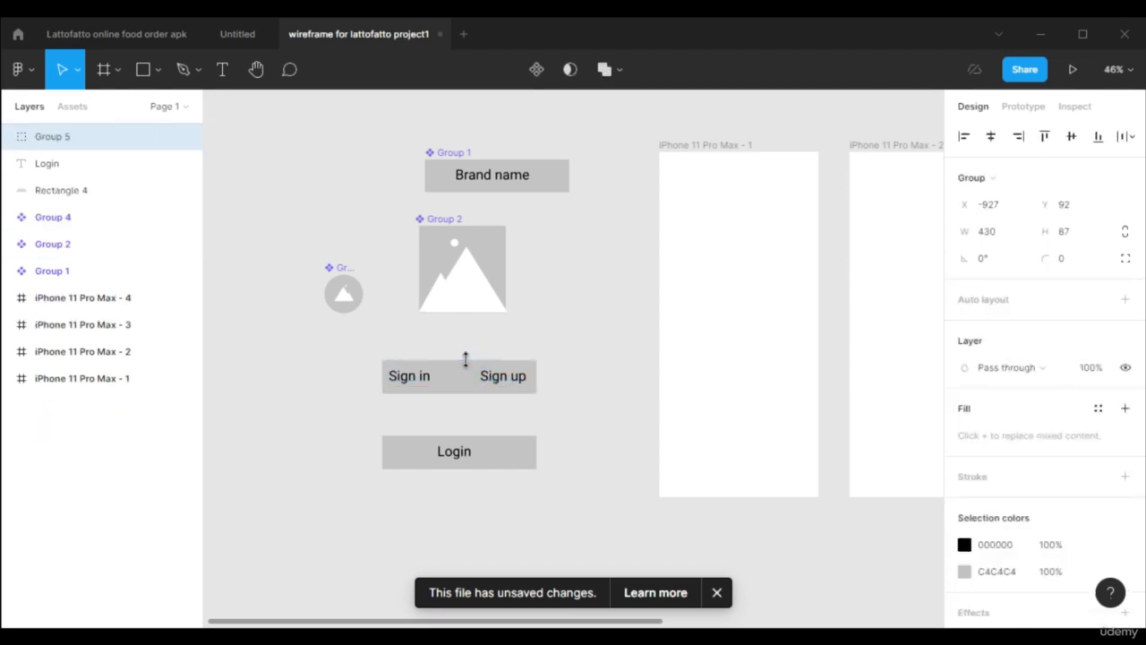
left_click(536, 72)
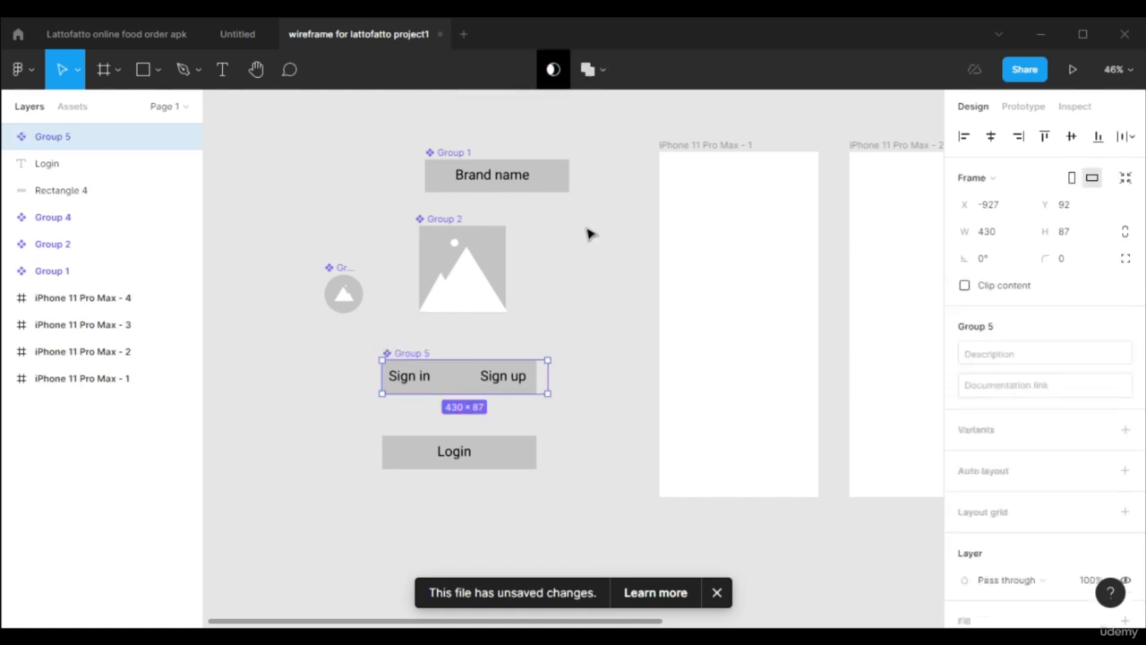
Combine the "Login" text and its rectangle into a component.
left_click(498, 463)
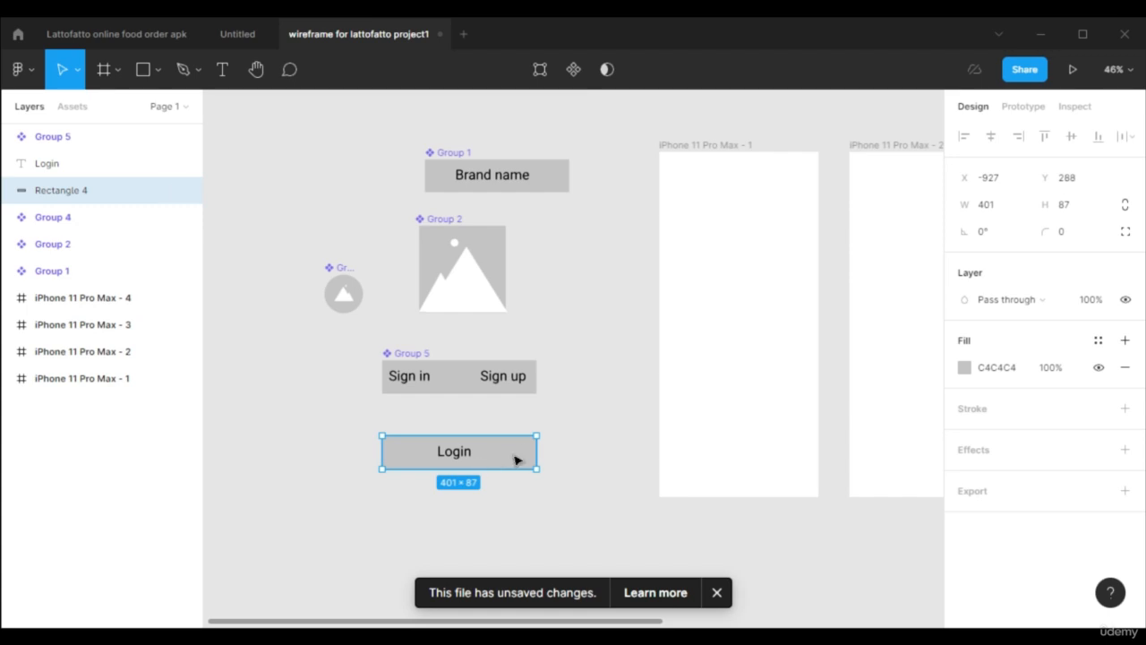
left_click(466, 452, "shift")
left_click(528, 71)
scroll(619, 412, "down", 2)
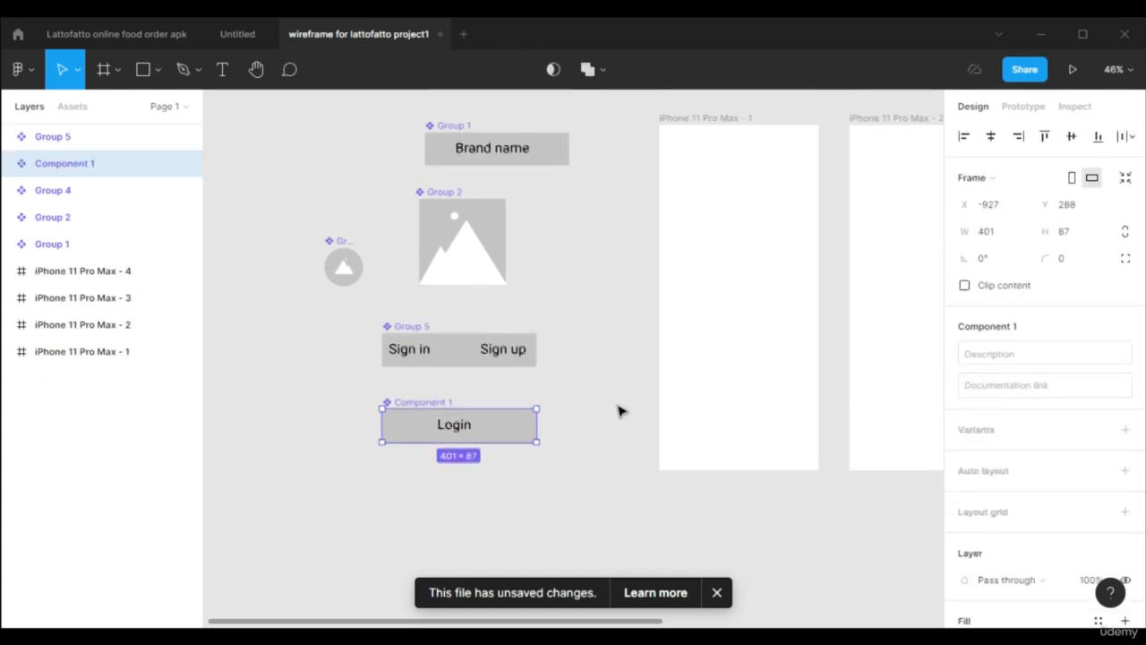
Duplicate the Login button below at about X -927, Y 473, change its text to "Sign up" and make it a separate component.
left_click_drag(501, 356, 504, 442)
double_click(460, 447)
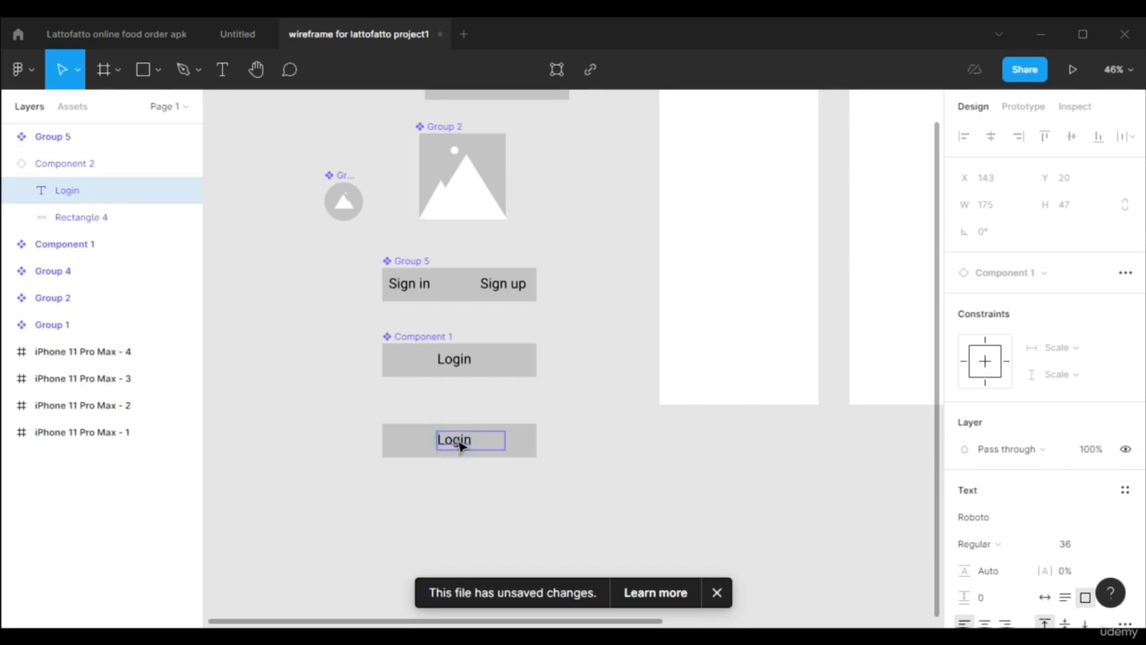
double_click(460, 445)
type("Sign up")
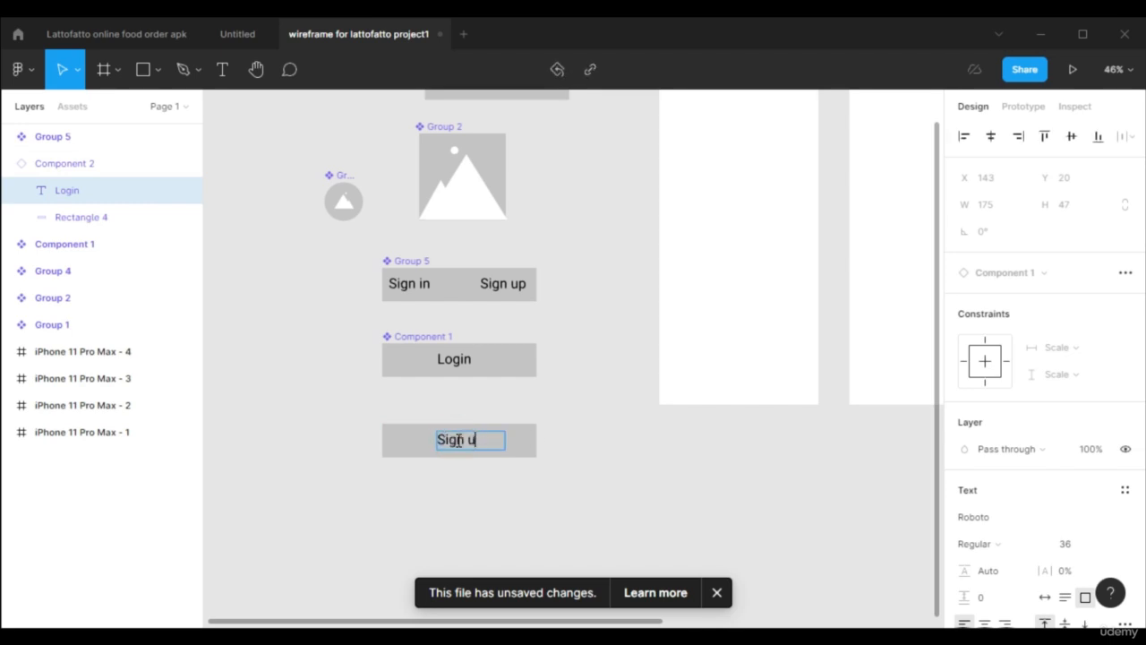
key("Escape")
key("Escape")
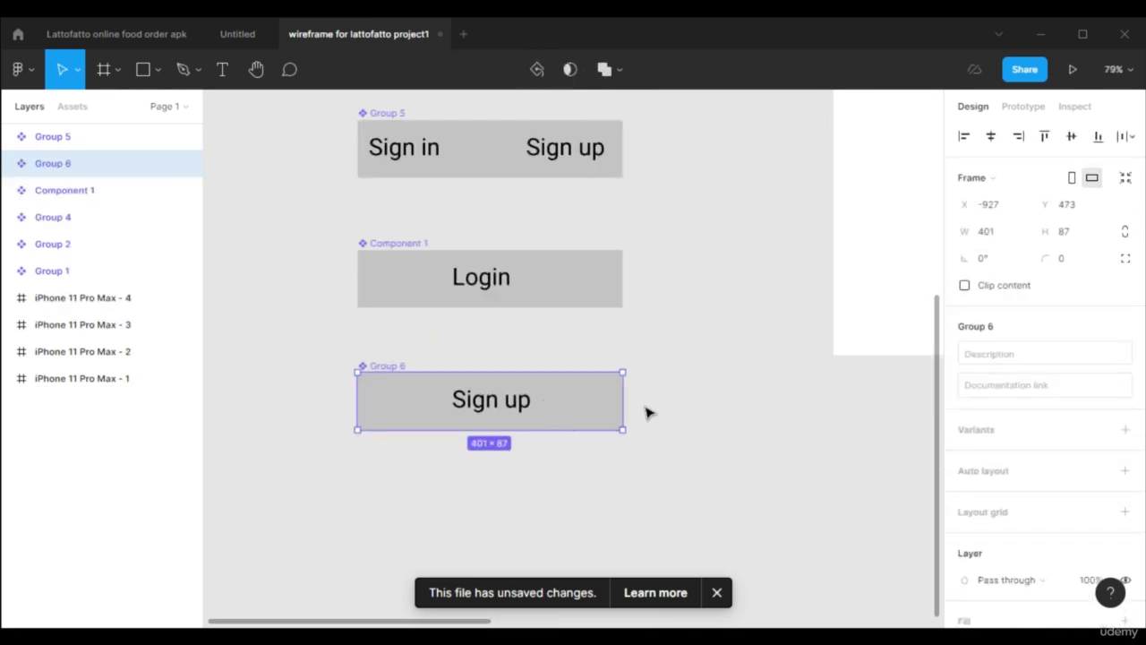
scroll(672, 419, "down", 3)
scroll(688, 424, "up", 3)
scroll(688, 428, "down", 1)
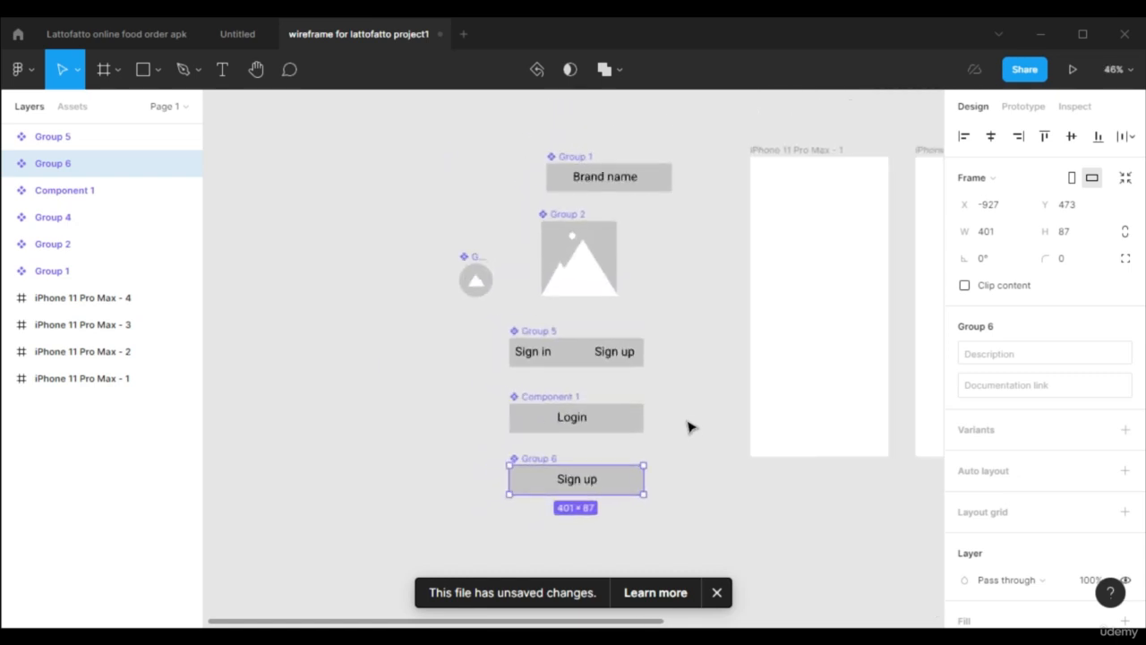
Dismiss the unsaved-changes notice and enable the "feather icons + extra" library for this file.
left_click(717, 591)
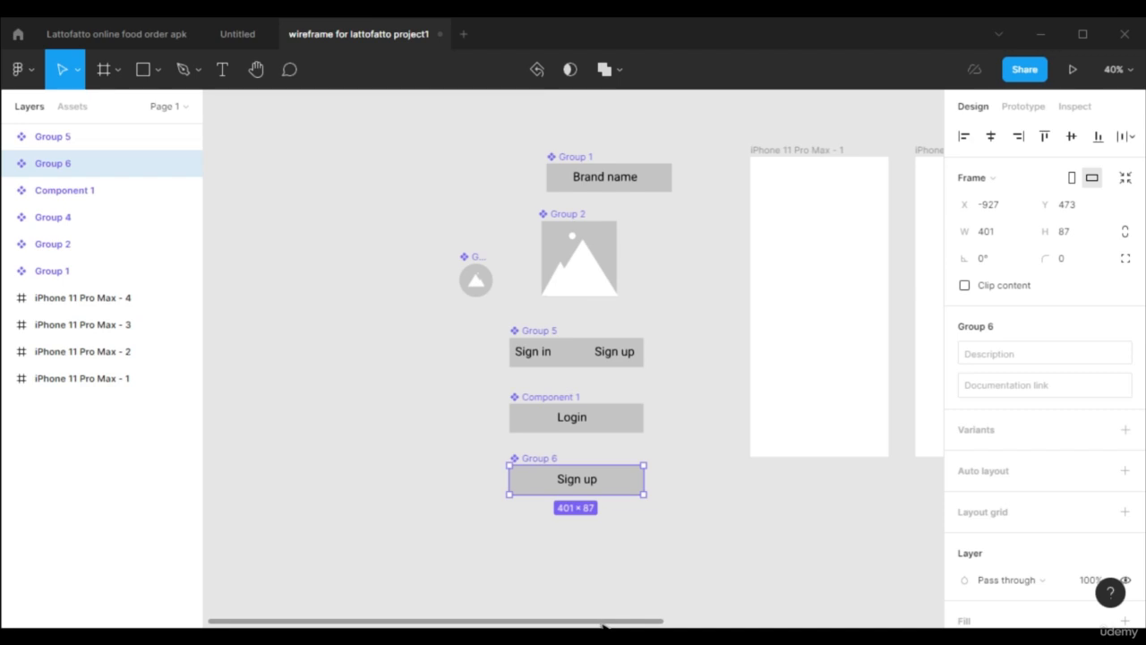
left_click_drag(604, 627, 657, 618)
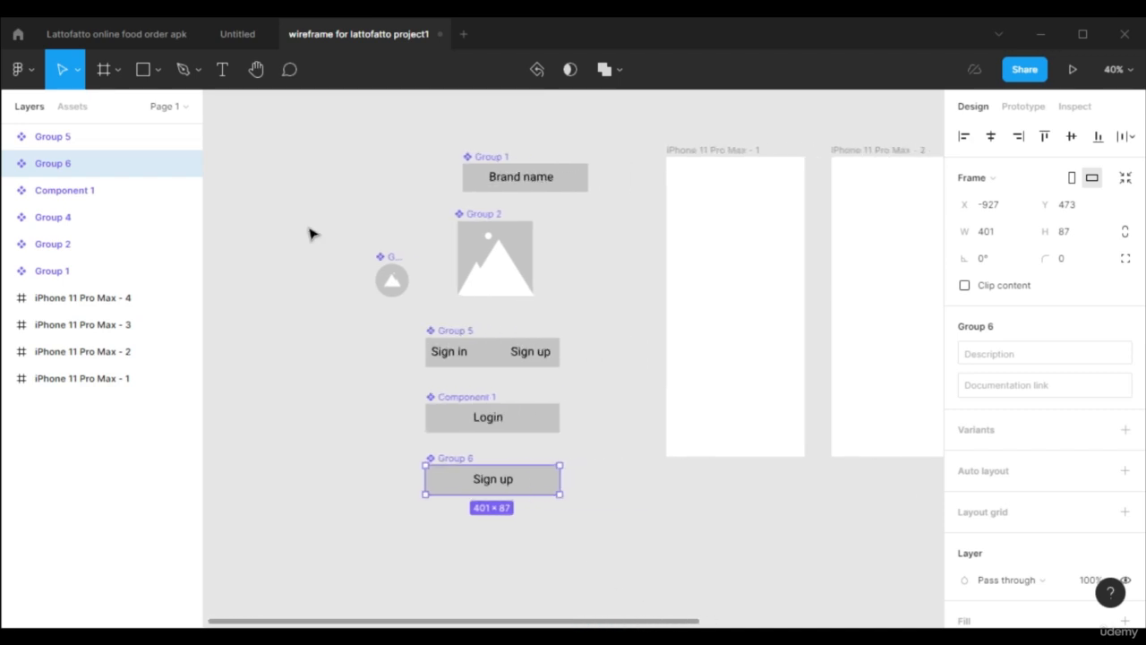
left_click(73, 107)
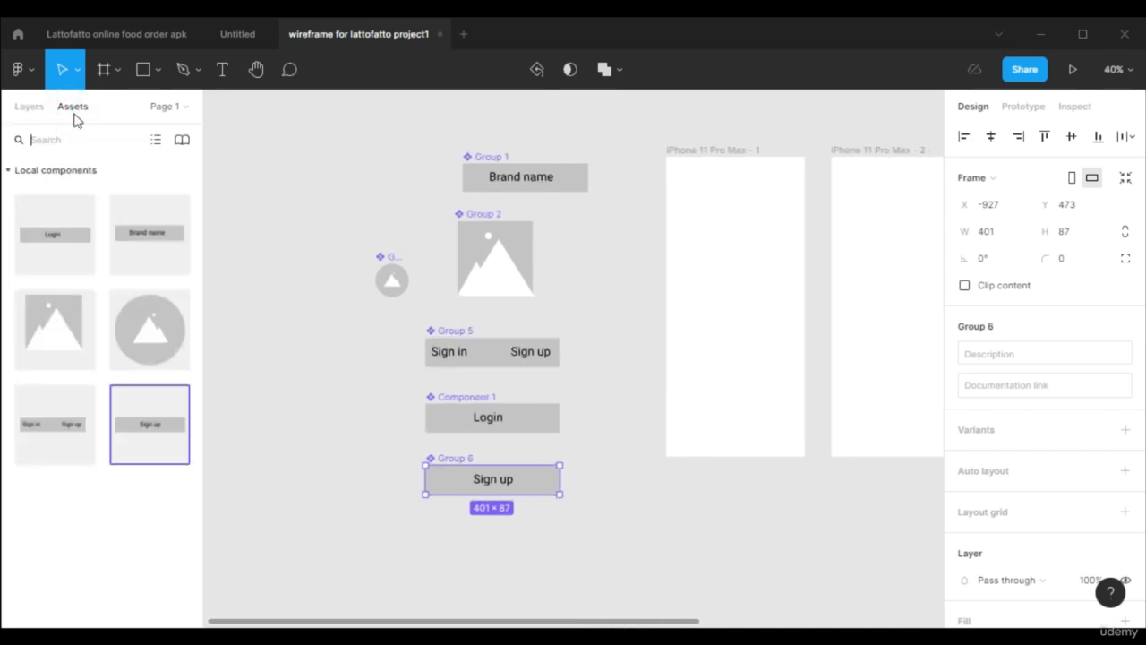
left_click(182, 141)
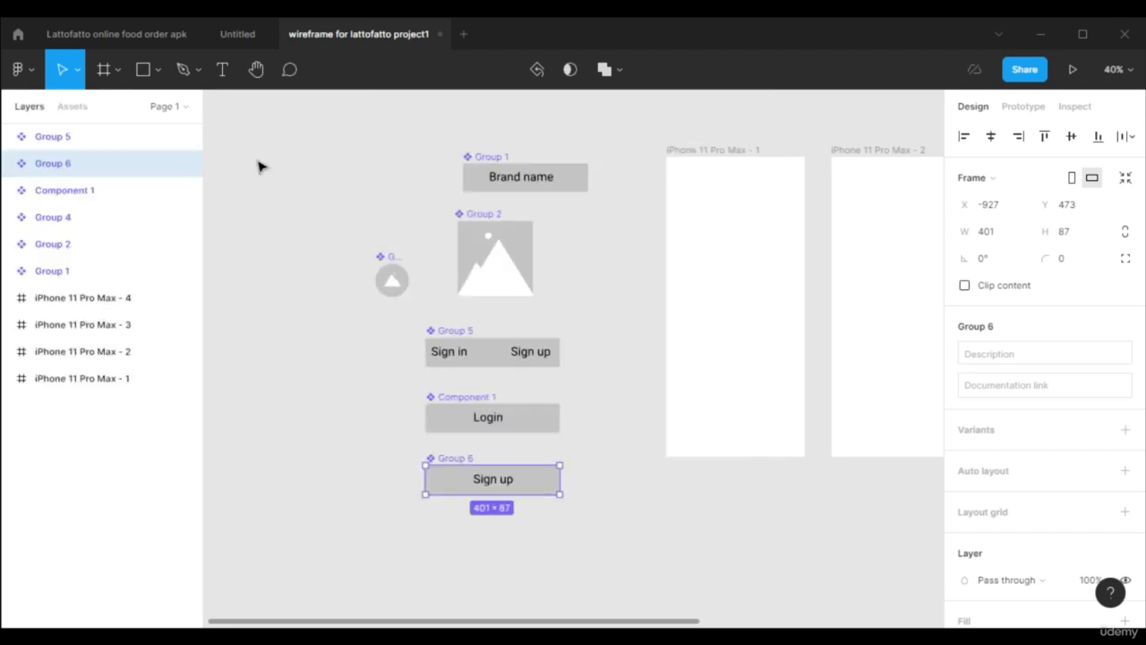
left_click(69, 109)
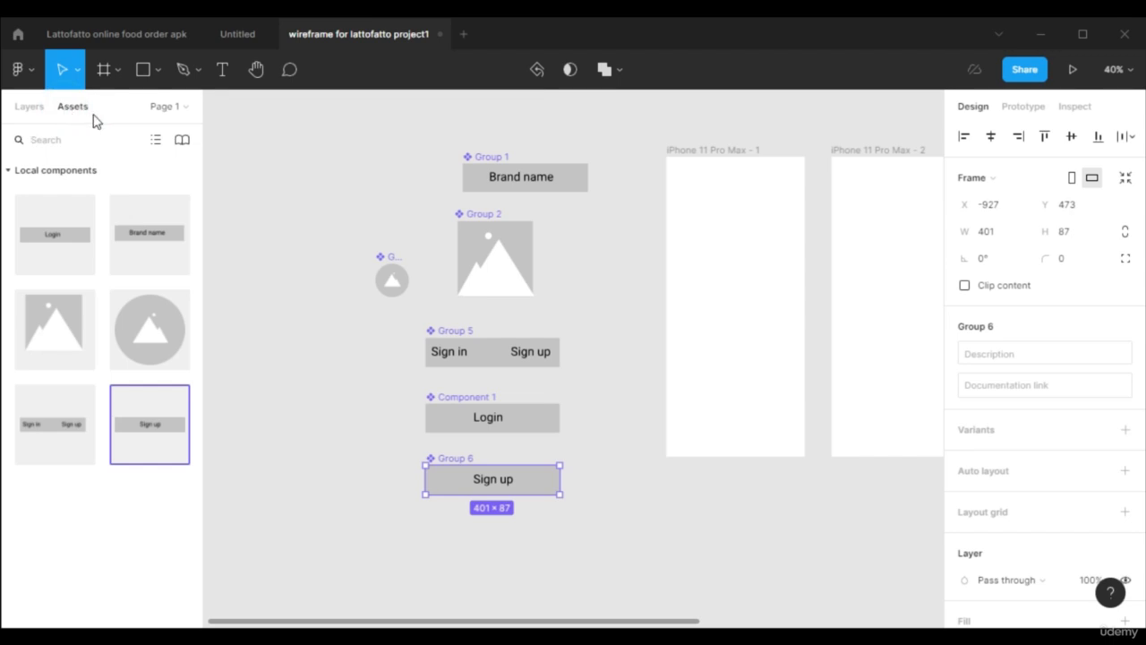
left_click(184, 141)
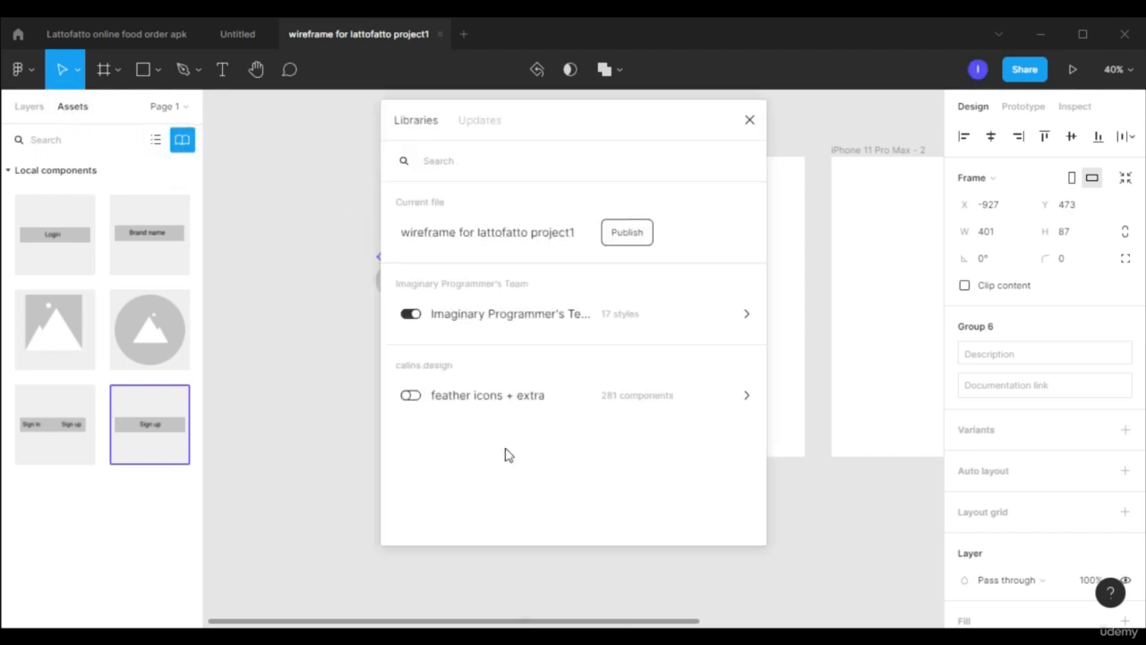
left_click(410, 395)
left_click(750, 119)
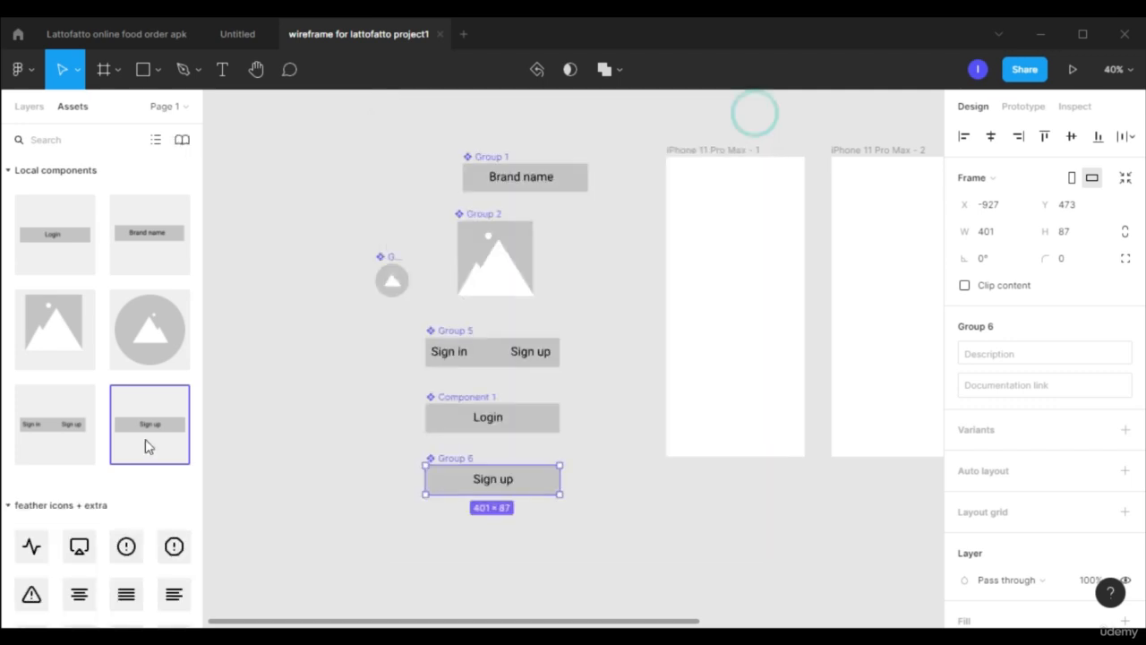
Place the align-justify icon from the feather icons library beside the large image placeholder, at about X -403, Y -126.
scroll(113, 461, "down", 5)
scroll(89, 376, "up", 5)
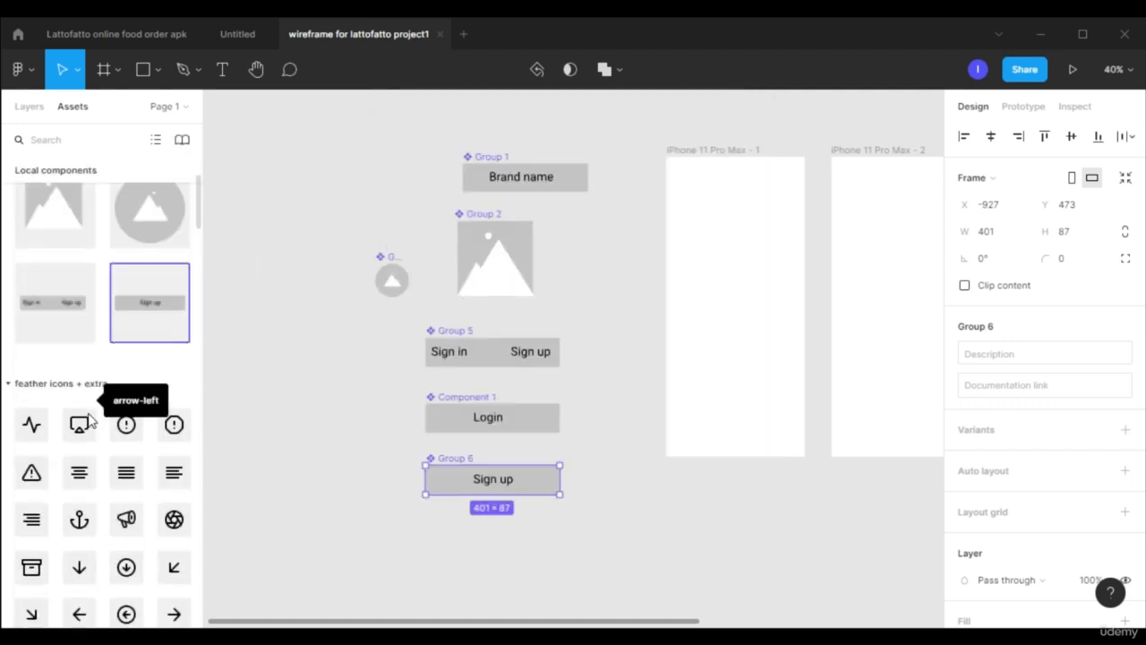
key("Escape")
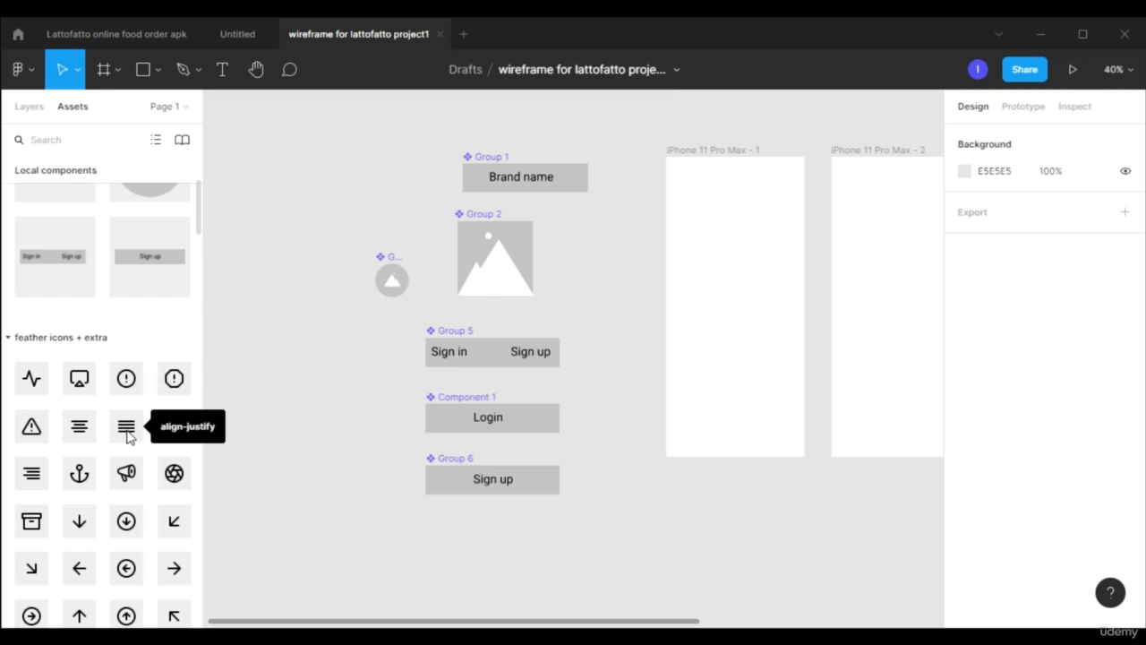
left_click_drag(126, 433, 606, 275)
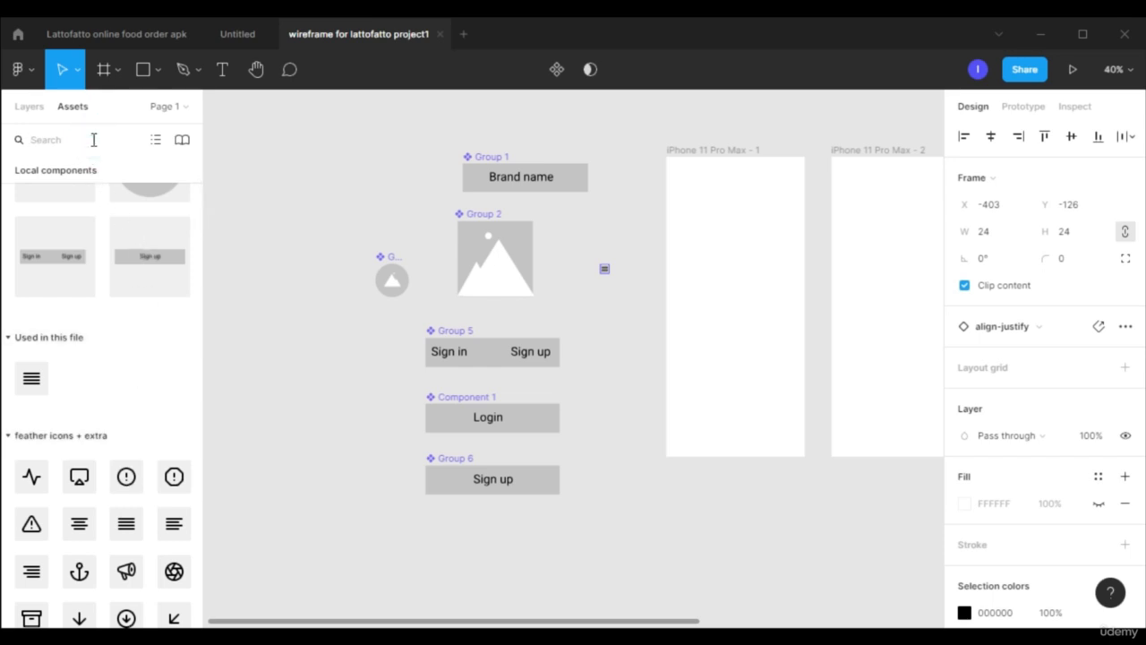
Place the facebook icon at about X -402, Y -45 and the twitter icon at about X -391, Y 99, below the align-justify icon.
type("t")
left_click_drag(31, 192, 605, 295)
left_click(135, 139)
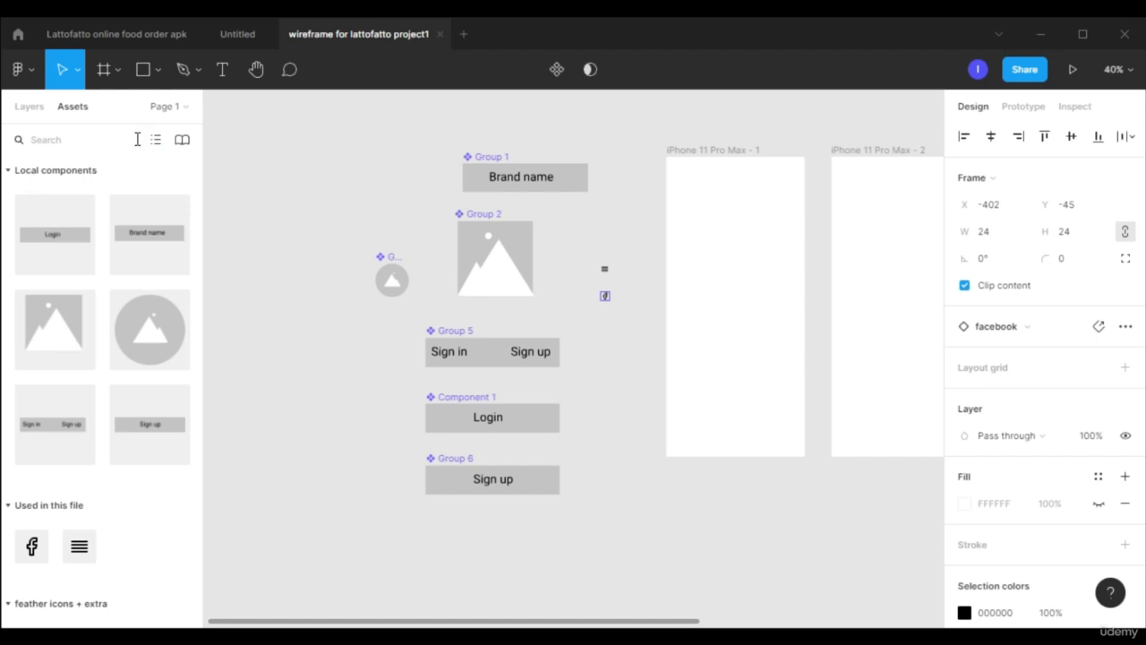
type("tw")
left_click_drag(31, 199, 612, 355)
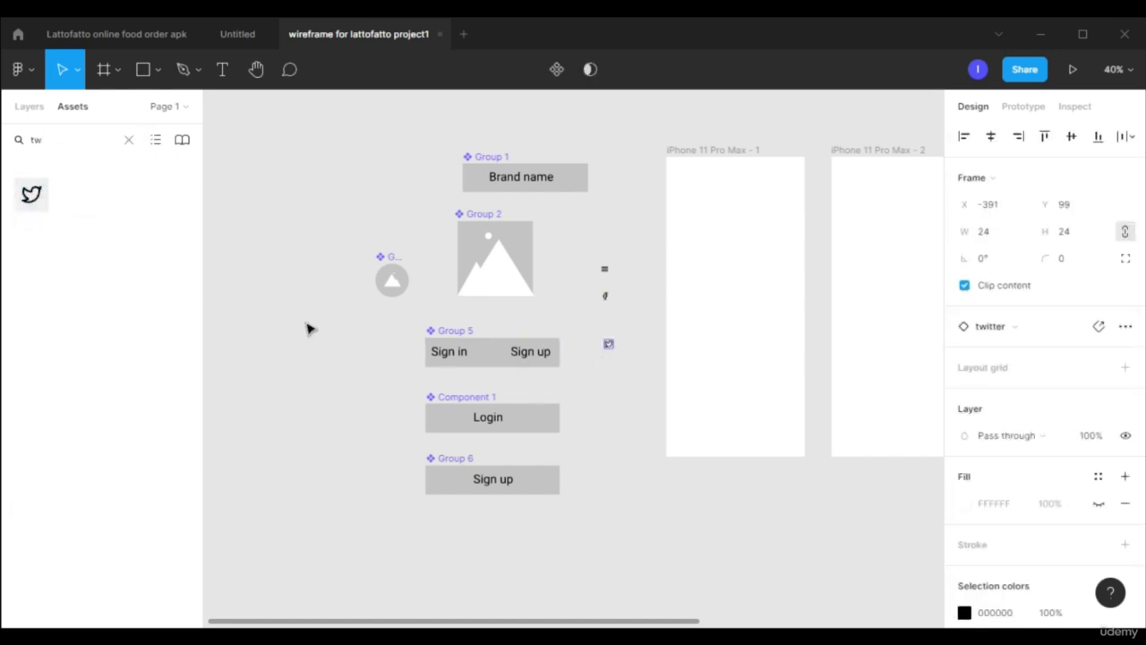
Place the globe icon from the feather icons library between the facebook and twitter icons, at about X -372, Y 29.
left_click(129, 140)
scroll(110, 239, "down", 5)
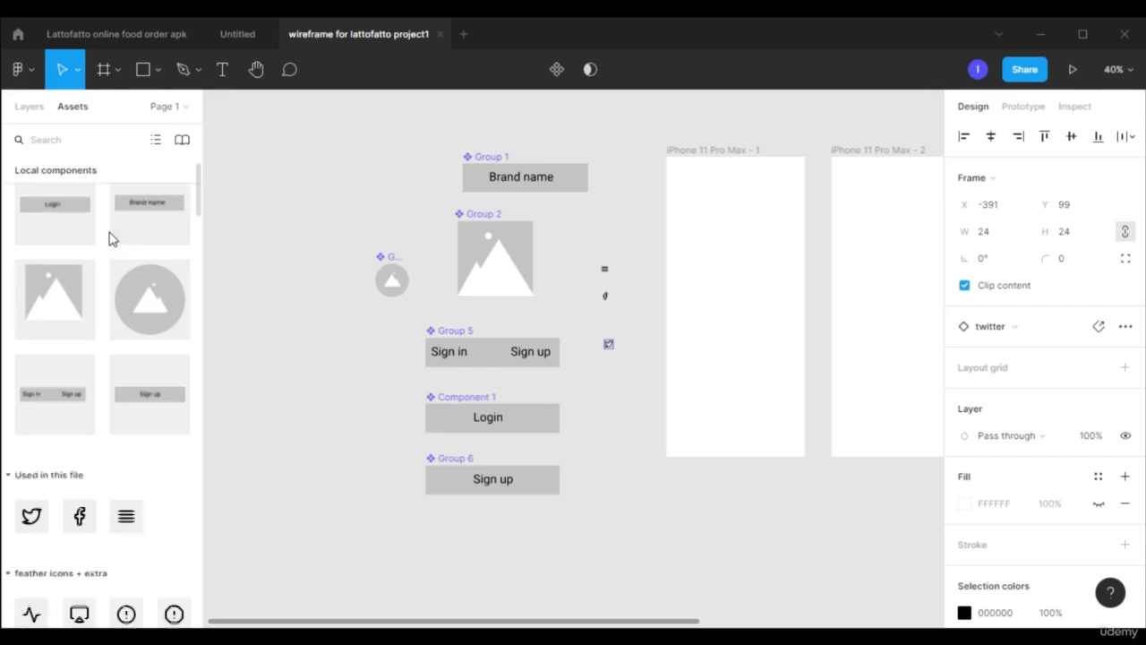
scroll(110, 258, "down", 3)
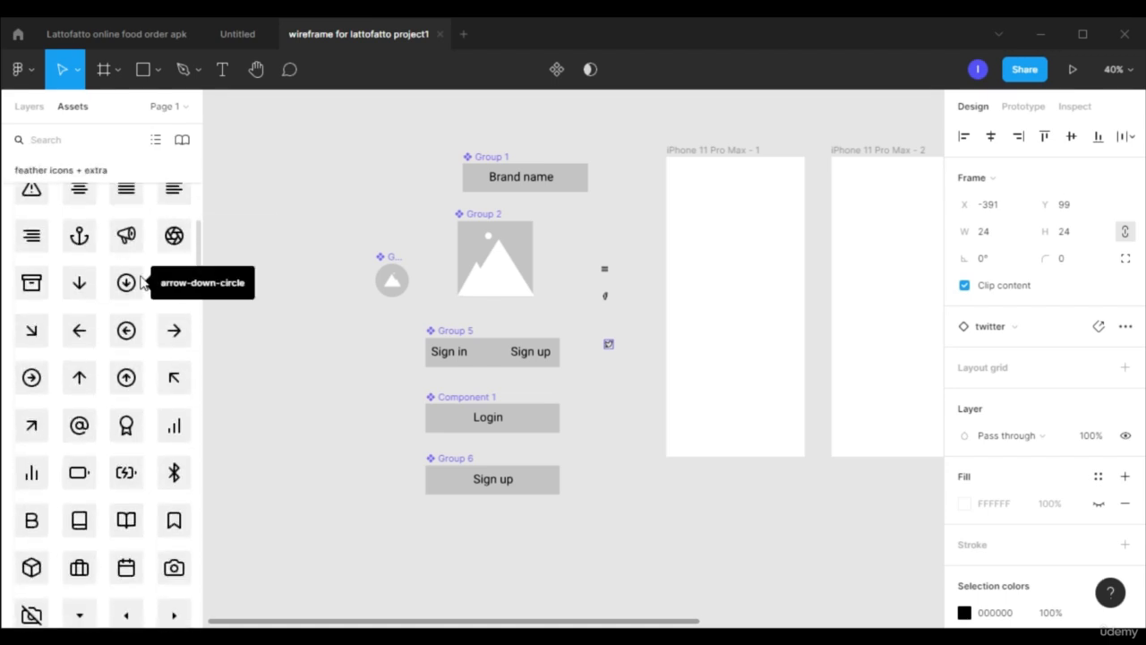
scroll(134, 277, "down", 2)
scroll(139, 282, "down", 8)
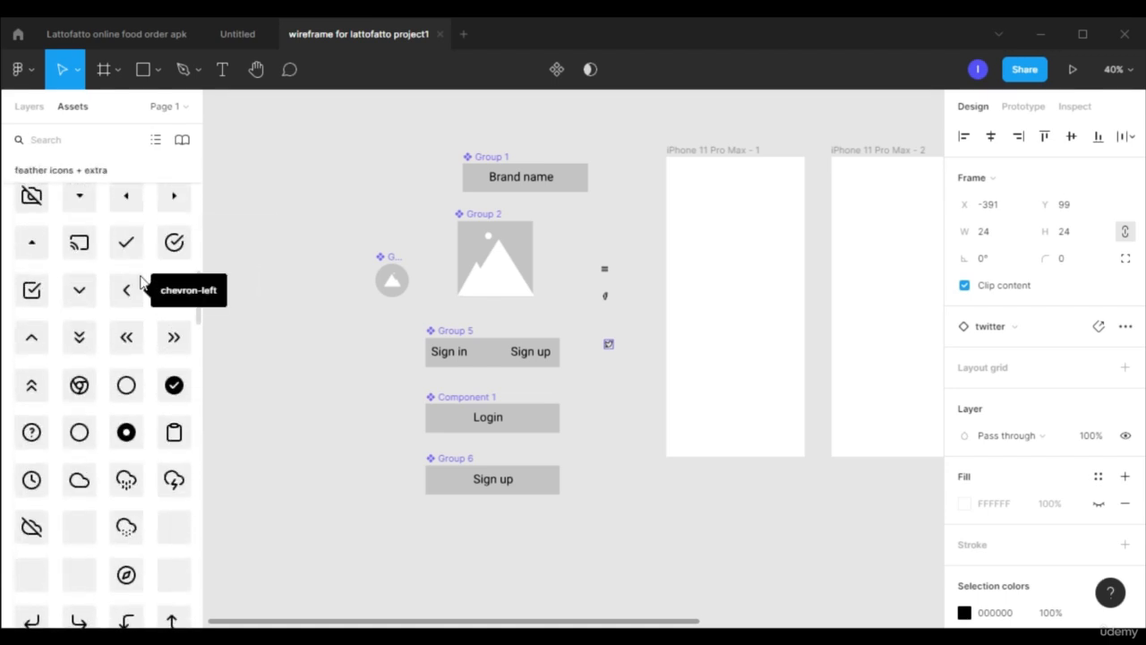
type("glo")
left_click_drag(34, 201, 614, 321)
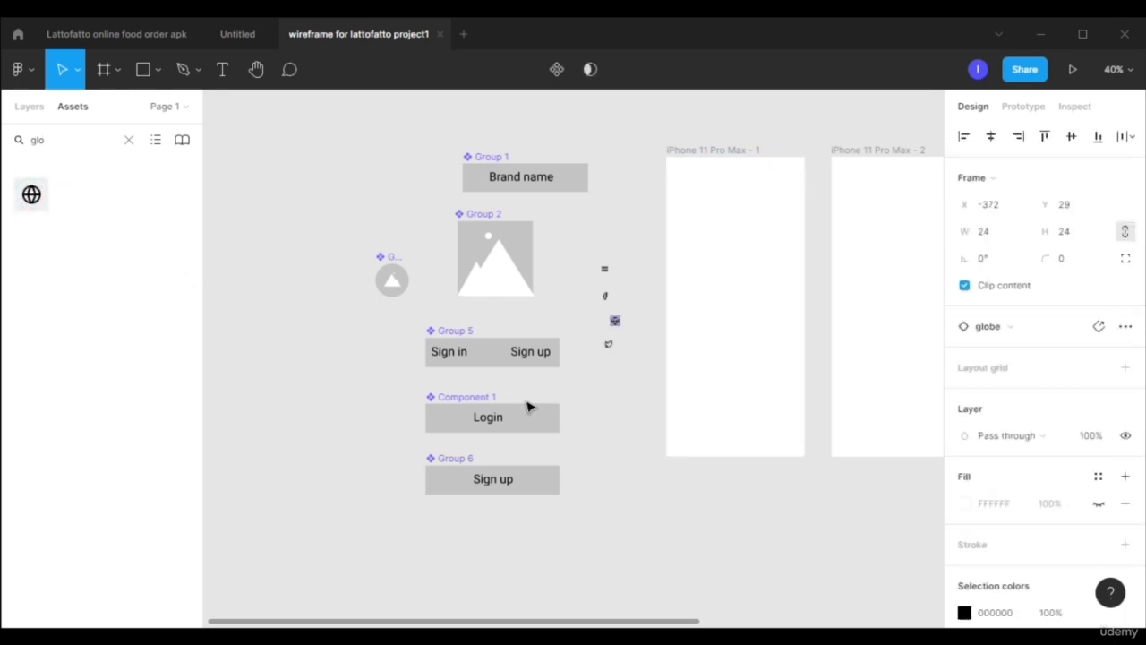
left_click(130, 140)
Place a copy of the Brand name component in the iPhone 11 Pro Max - 1 frame at about X 17, Y 396.
left_click(29, 106)
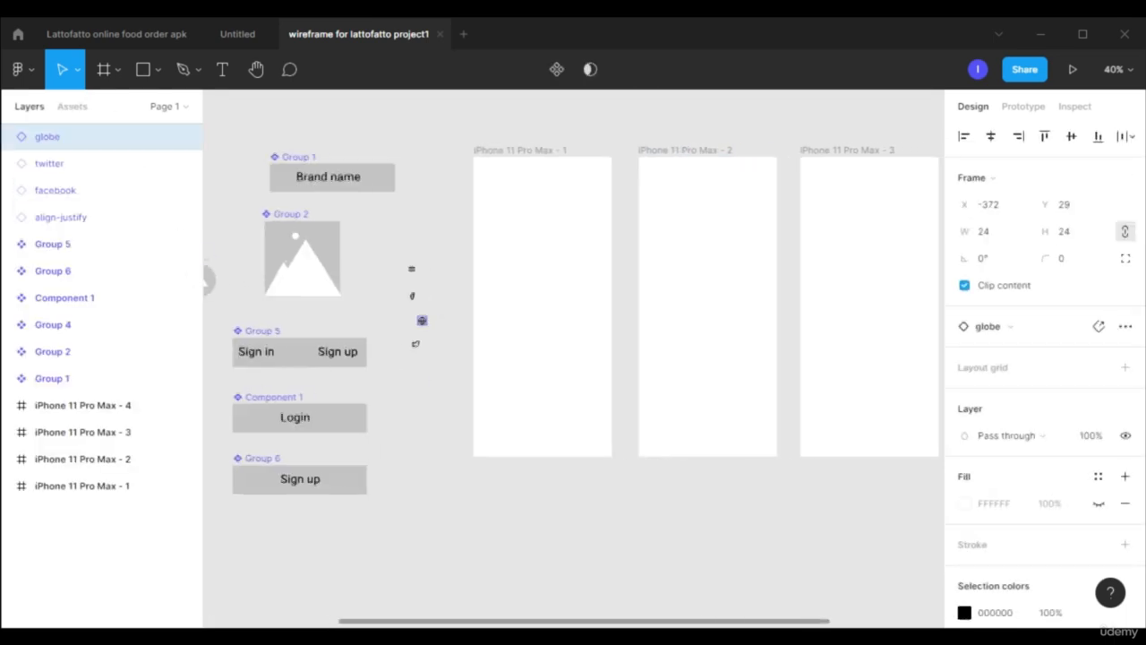
scroll(573, 358, "left", 1)
scroll(573, 358, "right", 2)
scroll(356, 308, "right", 1)
scroll(355, 307, "left", 3)
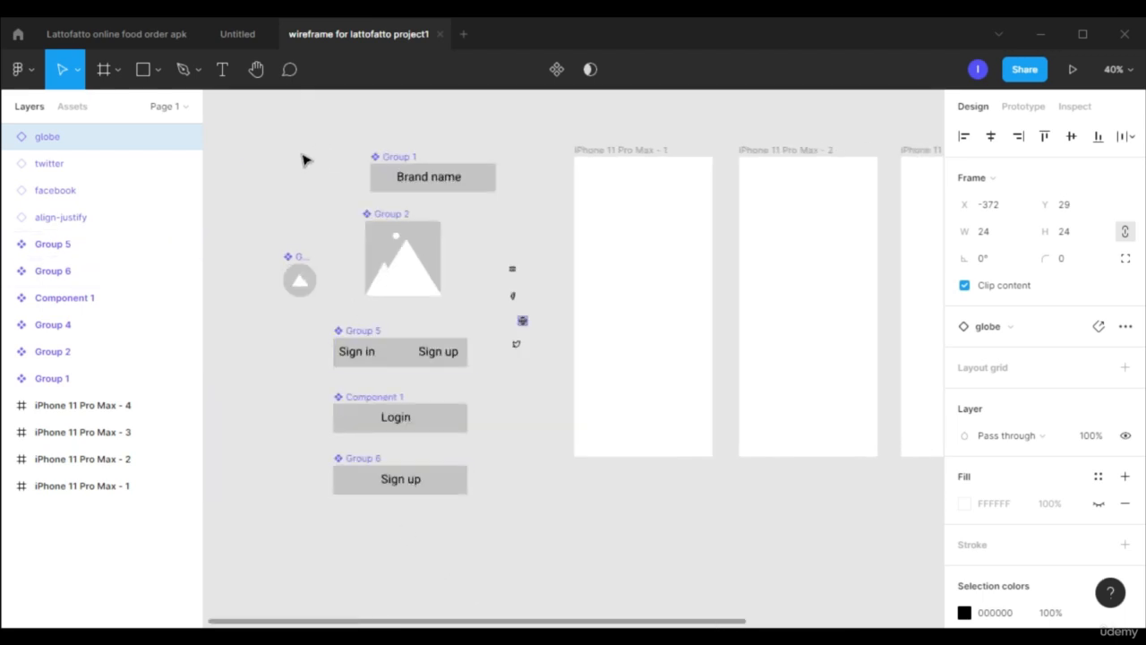
left_click(463, 188)
left_click_drag(481, 185, 692, 319)
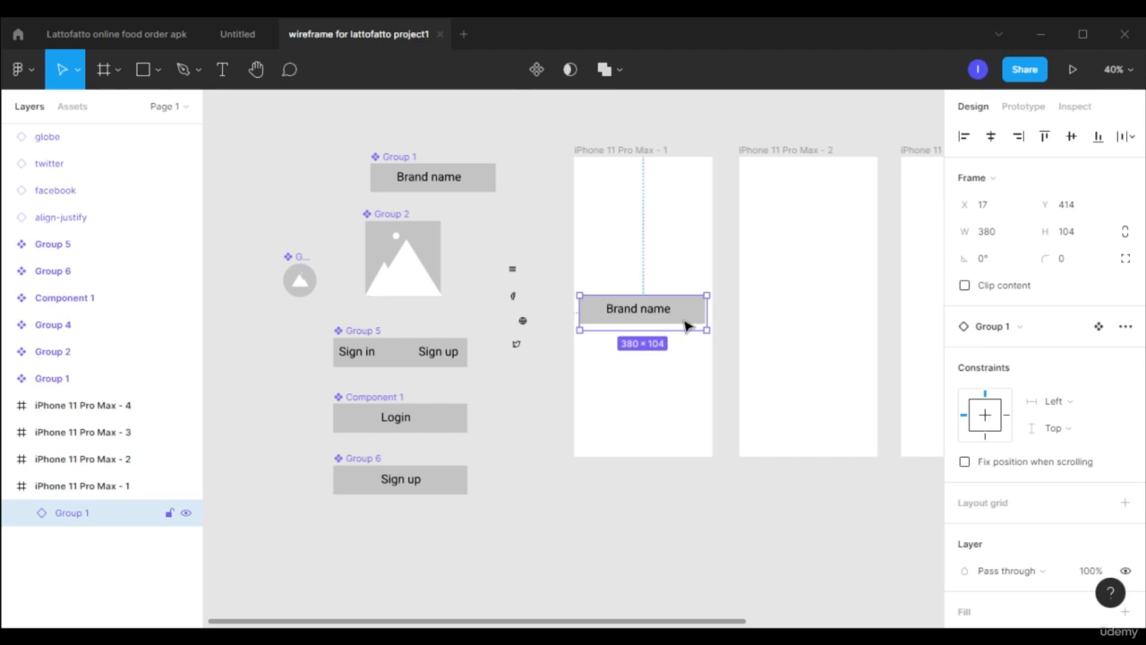
left_click(1072, 141)
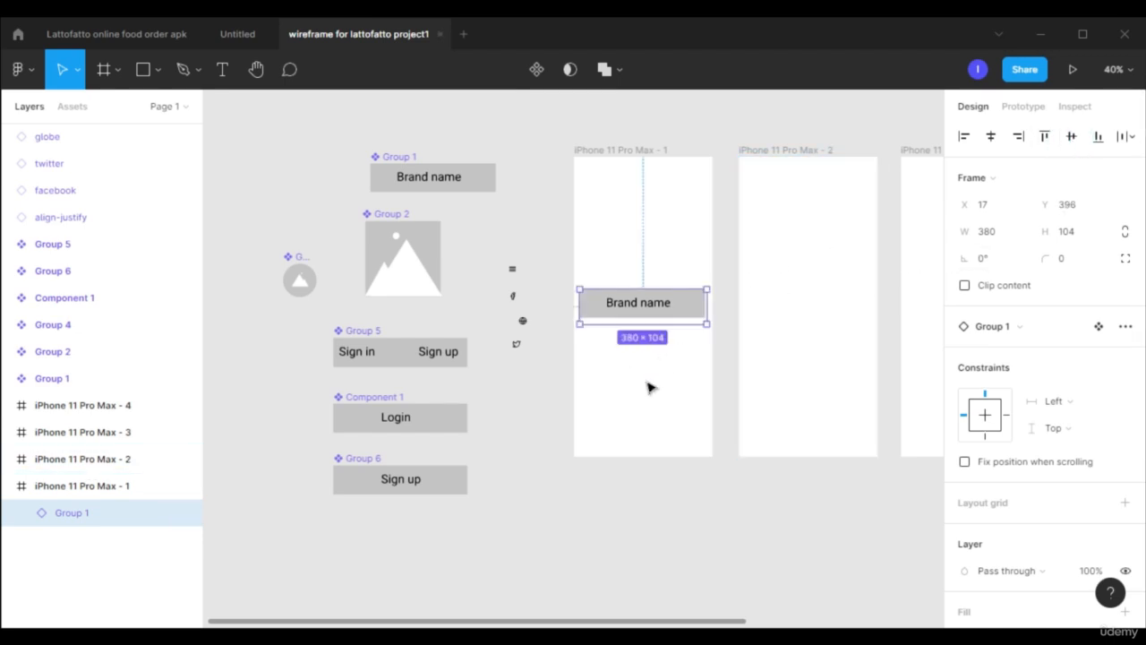
Rename the first phone frame as "brand name" and the second as "sign in".
left_click(639, 151)
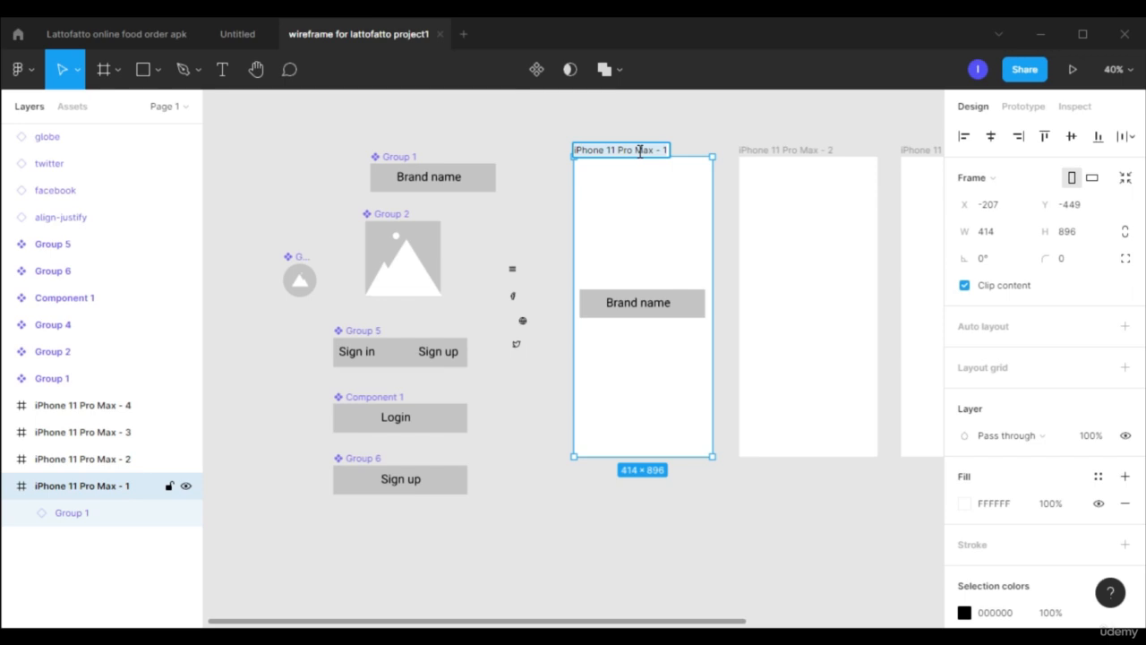
type("brand name")
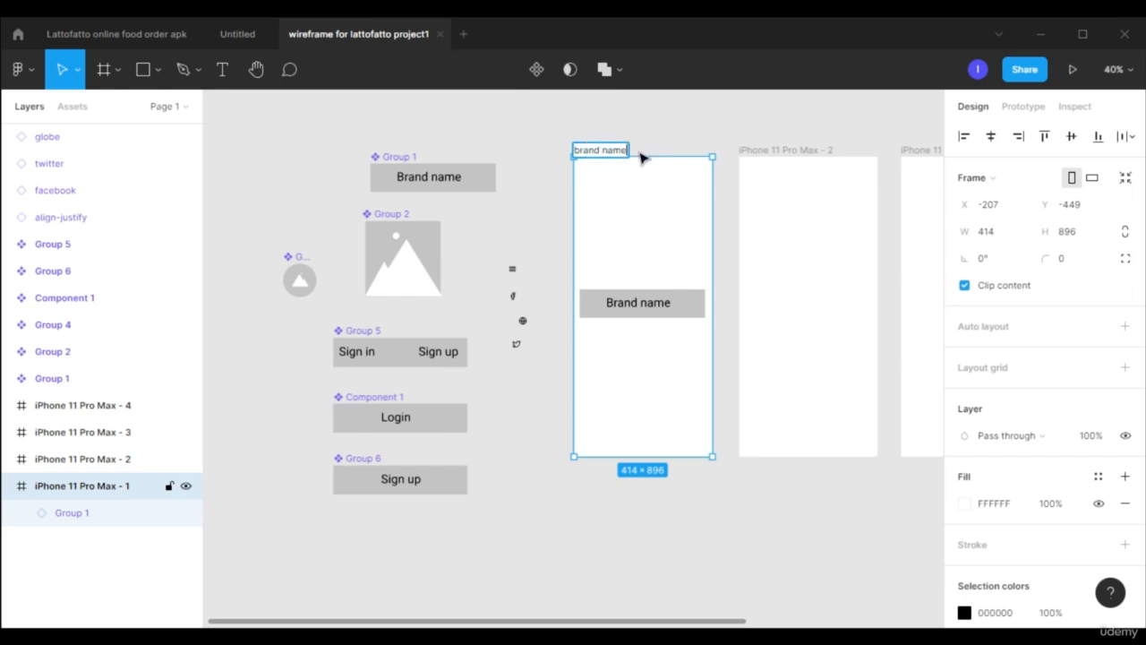
key("Return")
double_click(794, 150)
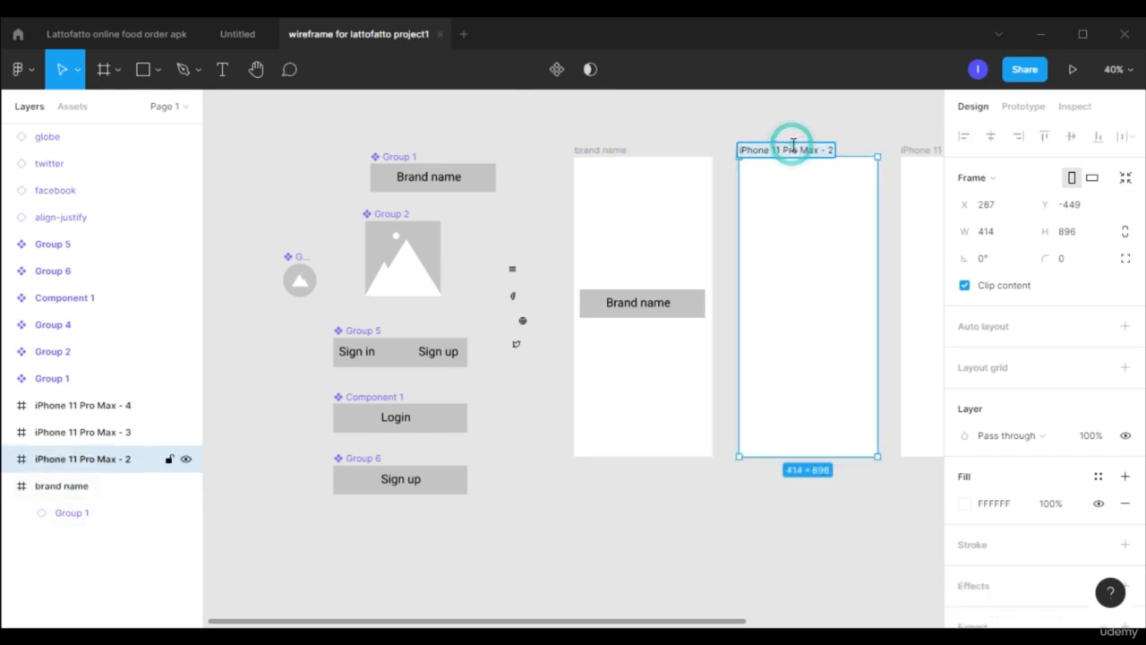
key("BackSpace")
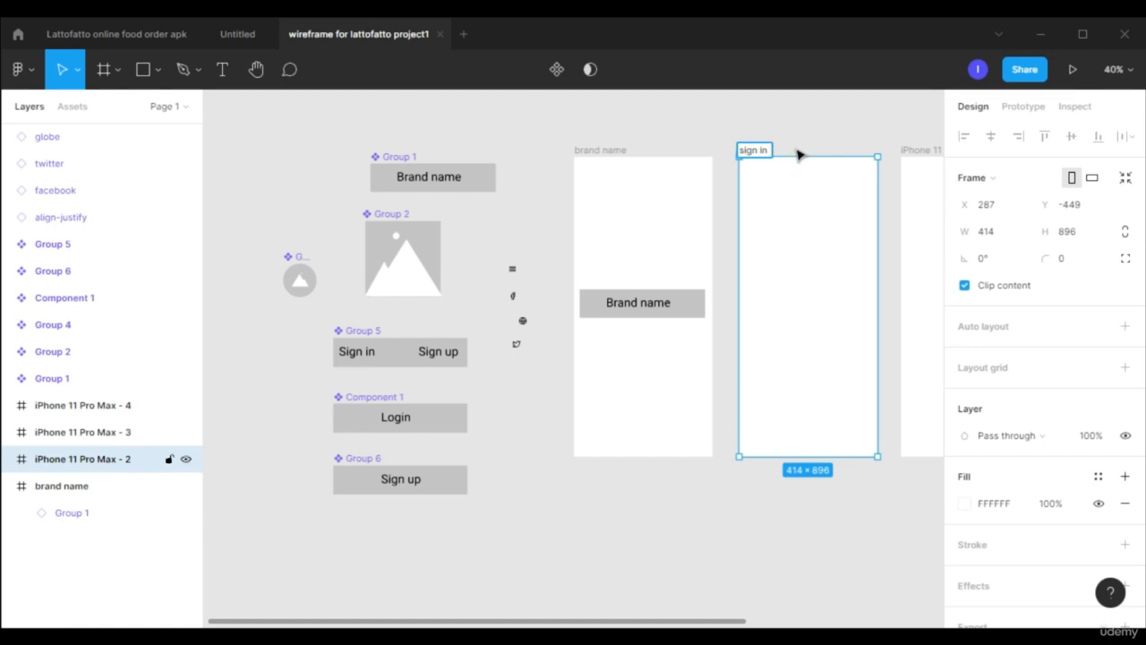
key("Return")
key("Escape")
Rename the third phone frame as "sign up" and the fourth as "menu".
left_click_drag(722, 624, 882, 624)
double_click(722, 152)
type("sign up")
key("Return")
key("Return")
left_click(864, 150)
double_click(865, 150)
type("m")
key("Return")
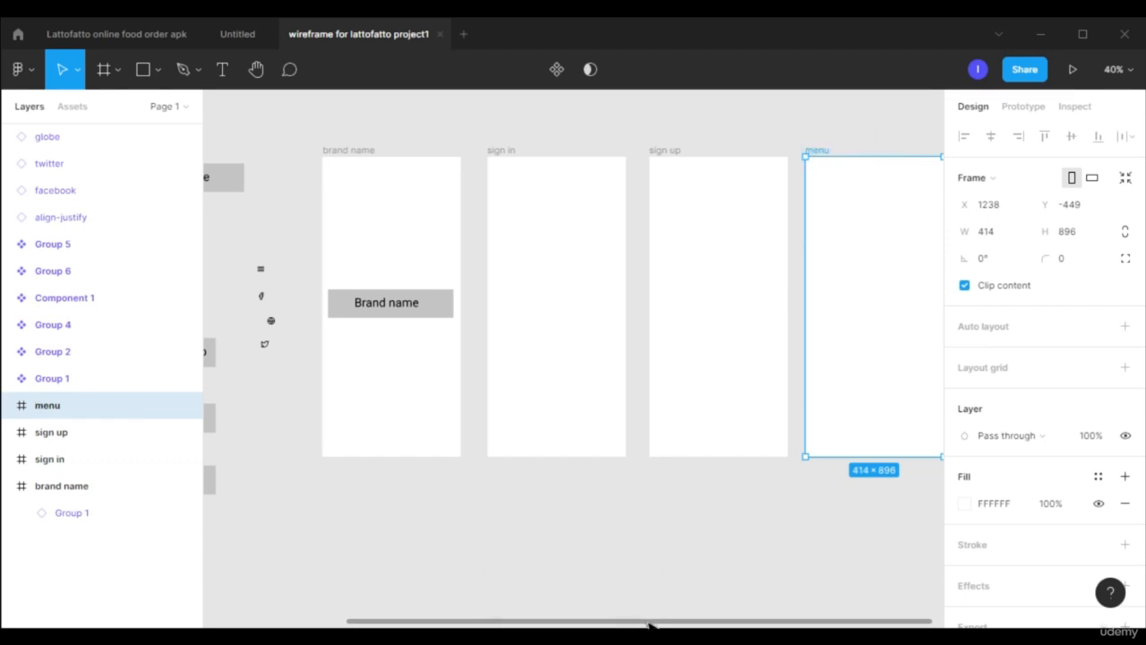
Copy the large image placeholder to the upper edge of the sign in frame and widen it to about 490, at X -29, Y 0.
left_click_drag(645, 617, 574, 619)
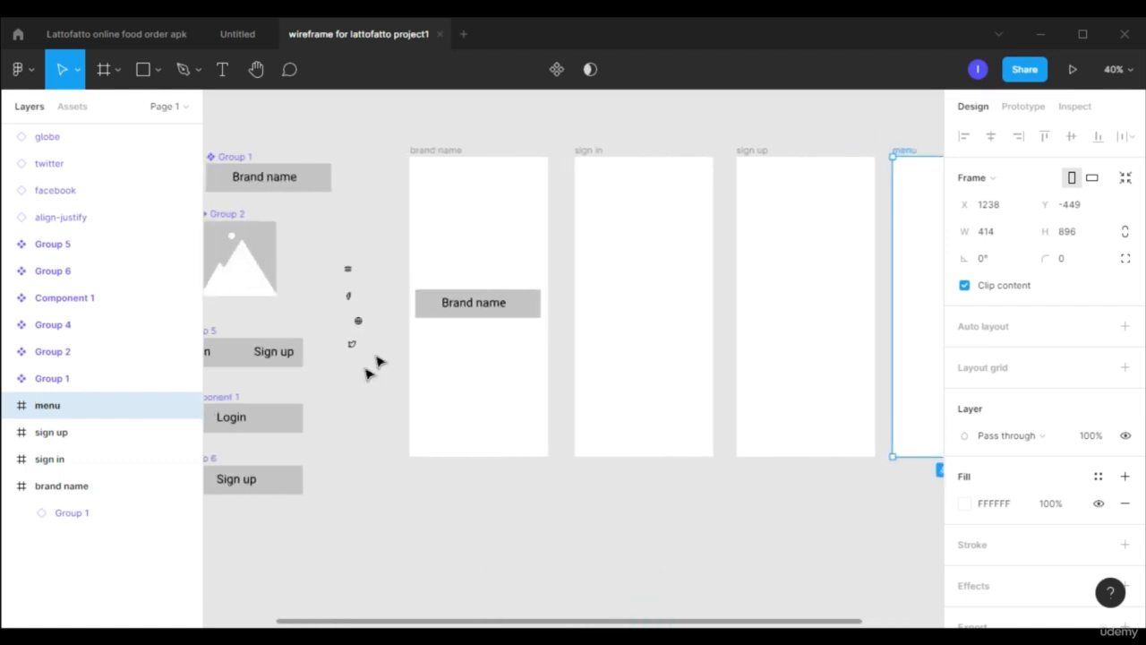
left_click(251, 266)
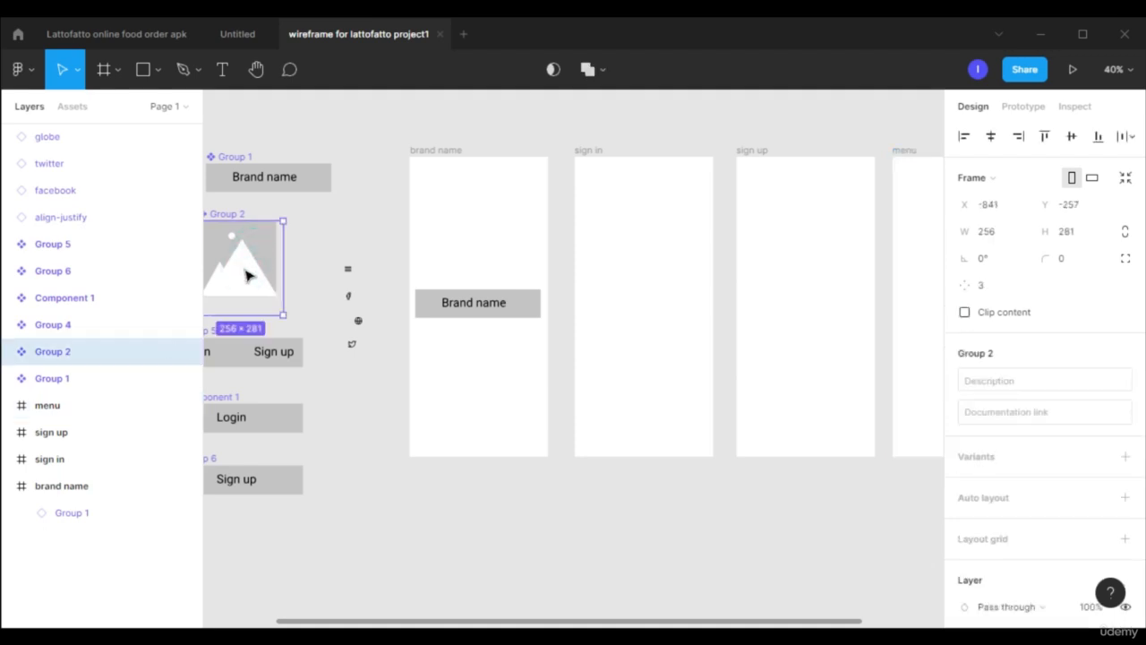
key("ctrl+d")
left_click_drag(275, 279, 571, 200)
left_click_drag(687, 201, 738, 200)
left_click_drag(656, 217, 647, 217)
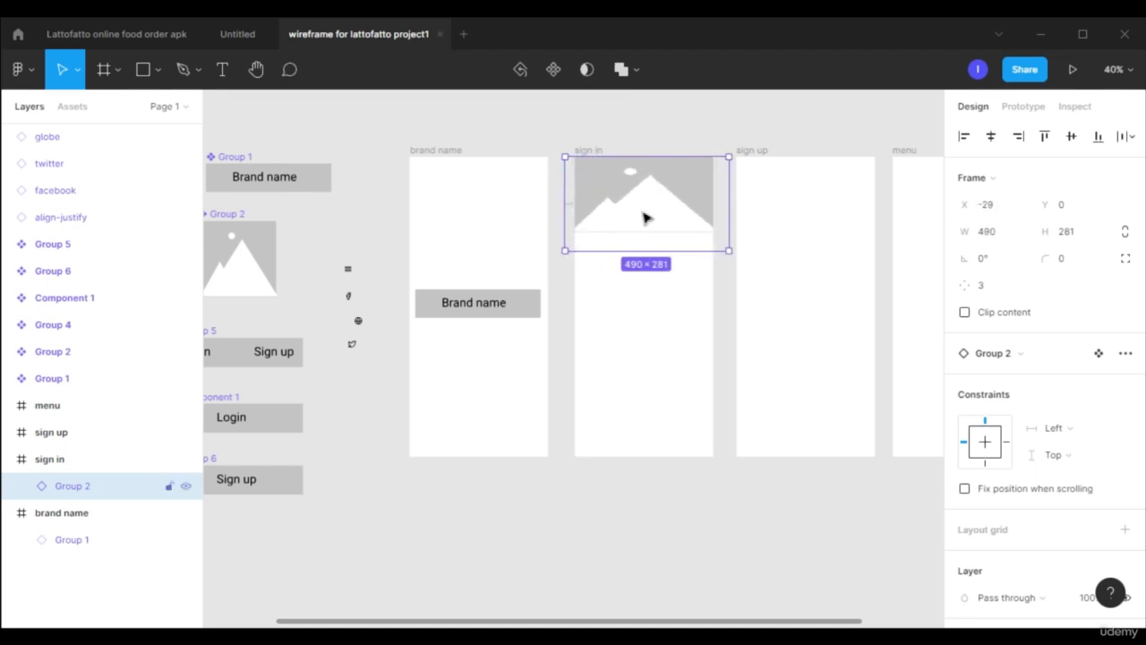
key("Escape")
Copy the Brand name bar over the sign in image at about X 34, Y 88, and darken the main component's grey to 5B5B5B.
left_click(511, 302)
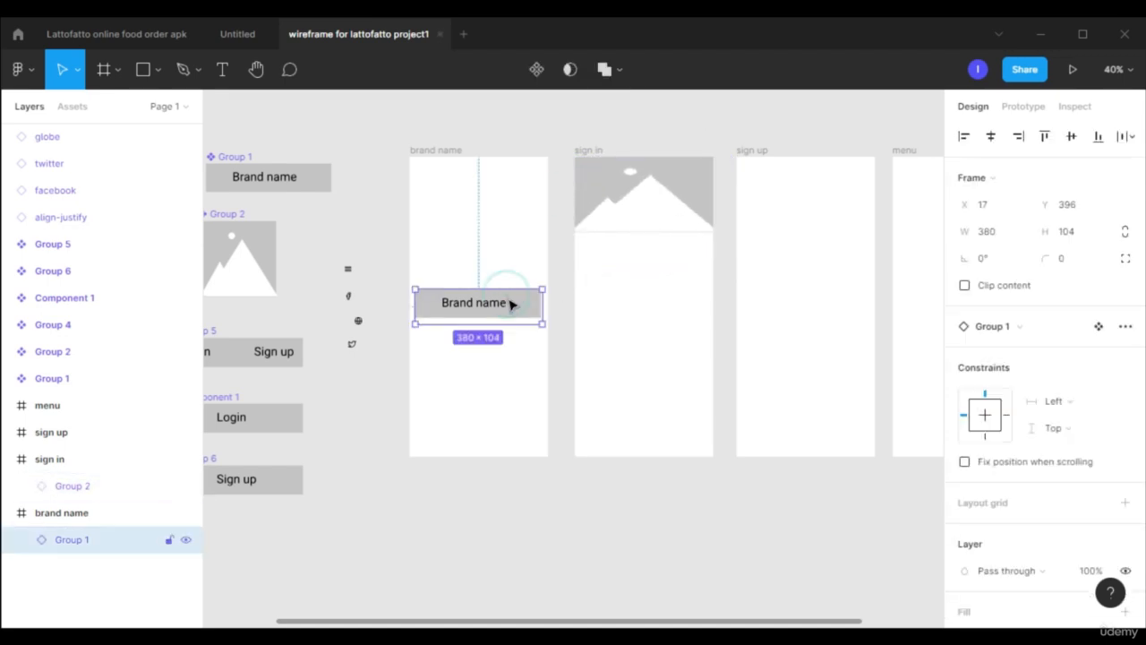
left_click_drag(515, 309, 687, 200)
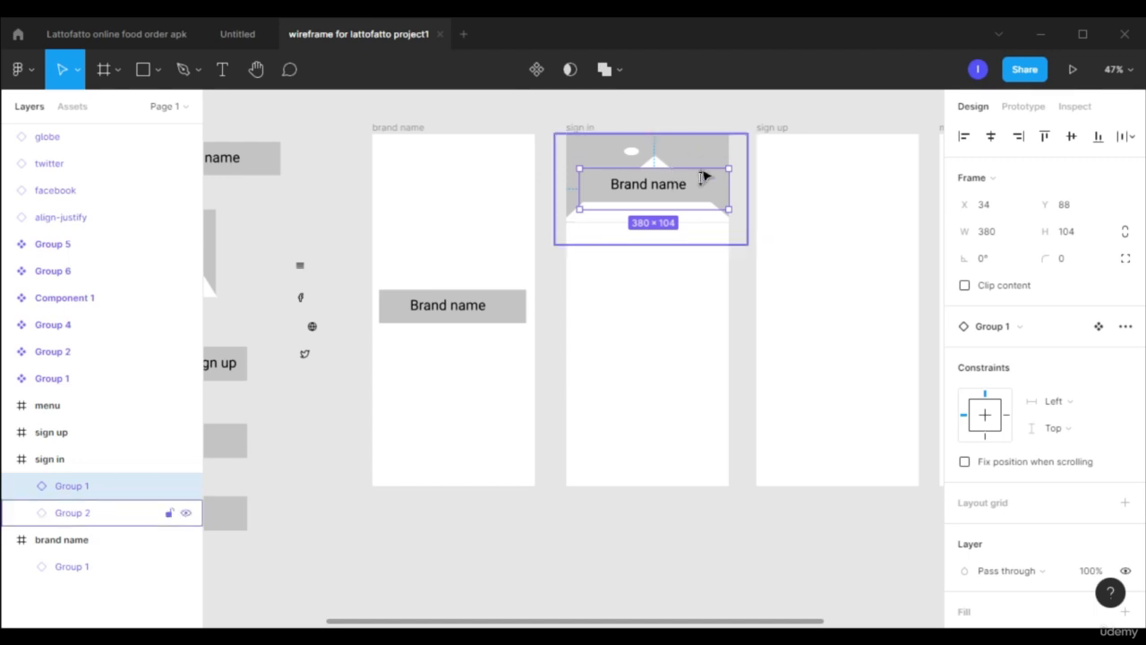
scroll(1073, 385, "down", 4)
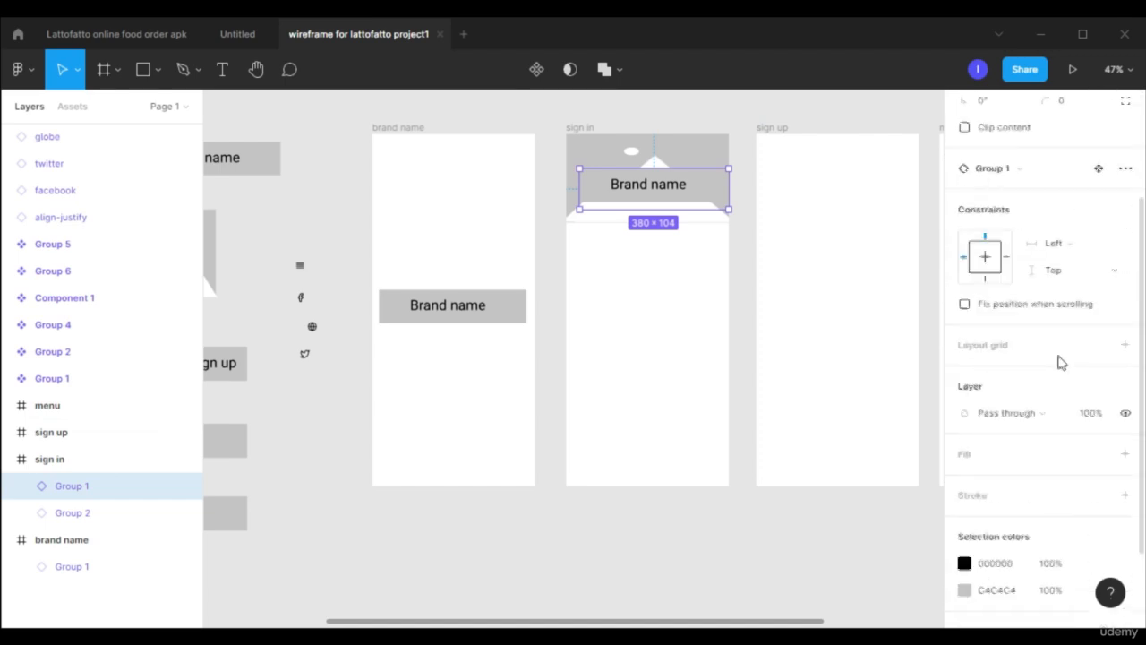
scroll(875, 350, "left", 3)
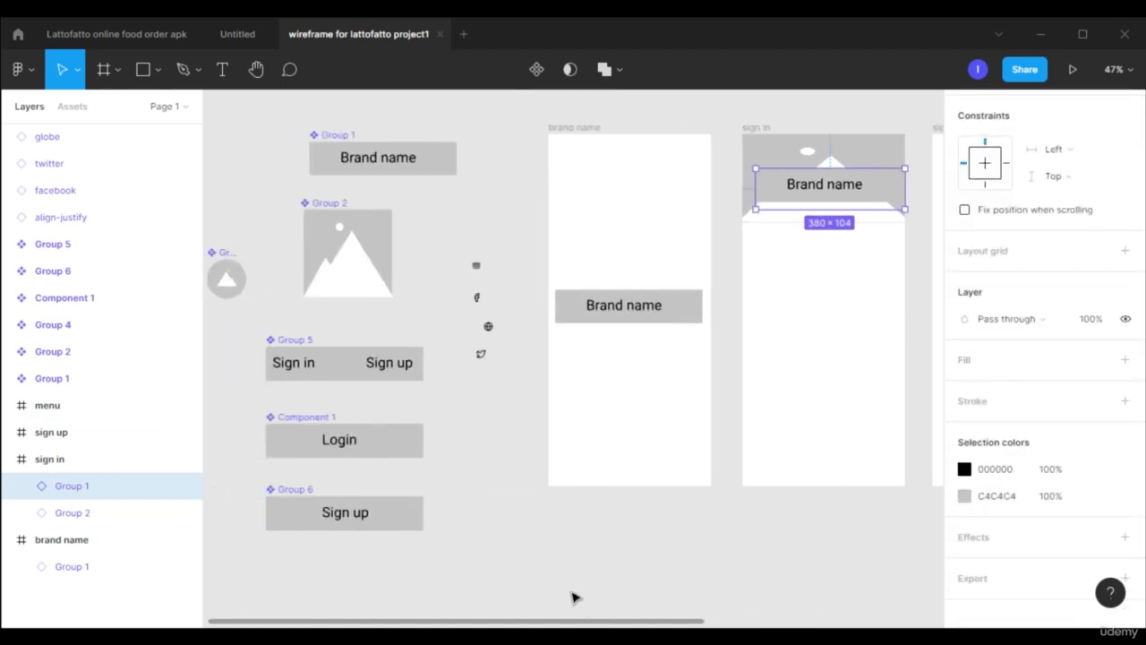
left_click(438, 157)
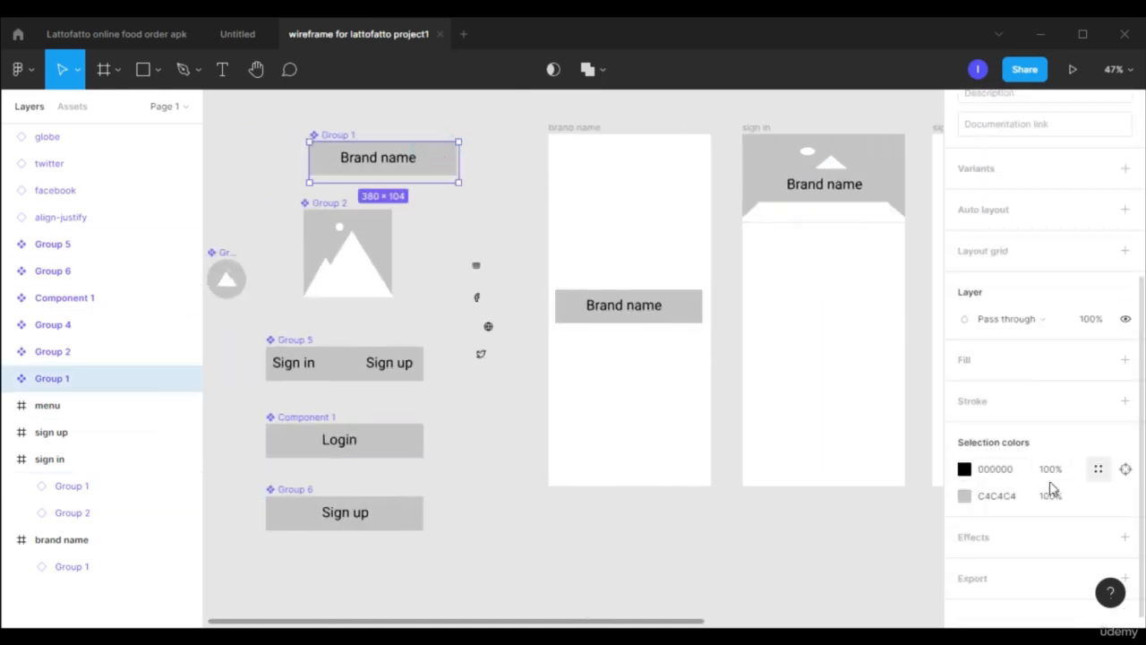
left_click(965, 495)
left_click_drag(748, 309, 734, 345)
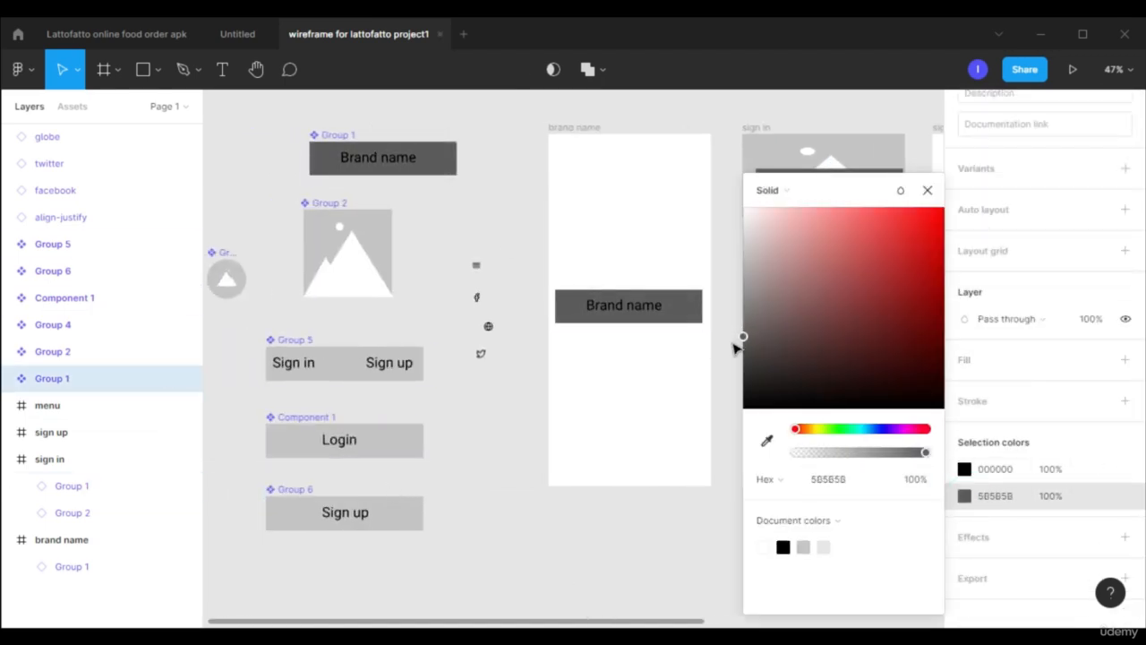
left_click(925, 194)
left_click(923, 286)
Place a copy of the combined Sign in / Sign up bar in the sign in frame, below the header image.
left_click_drag(659, 622, 632, 579)
left_click(352, 367)
left_click_drag(351, 367, 825, 278)
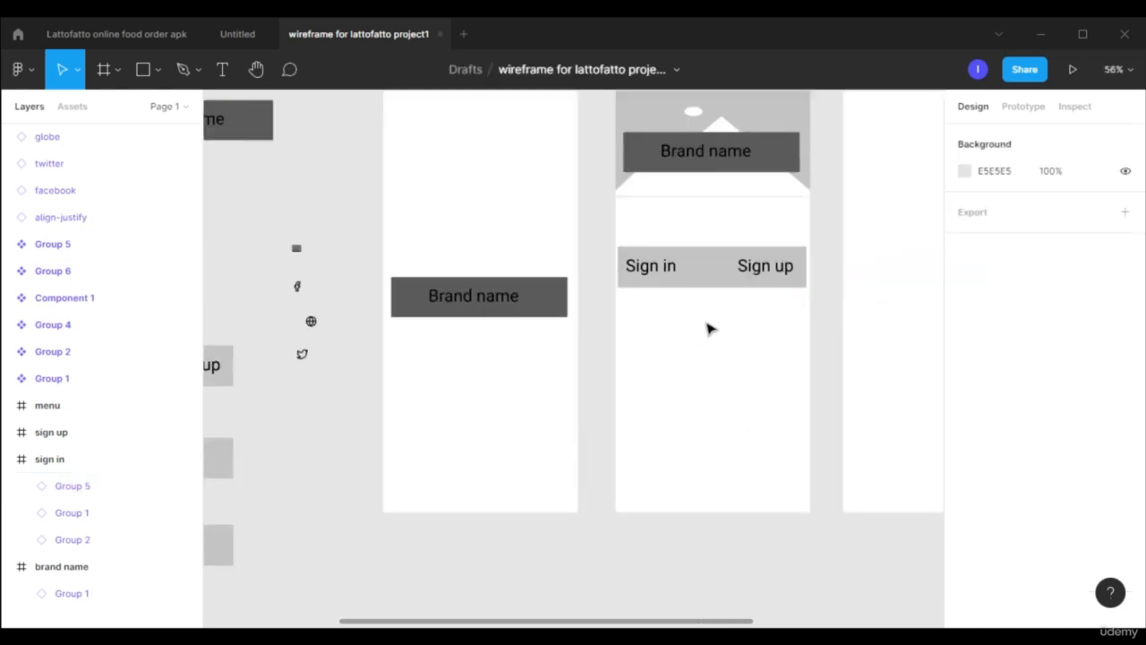
Draw a line about 289 long below the Sign in / Sign up bar and place a copy about 84 beneath it.
left_click(158, 69)
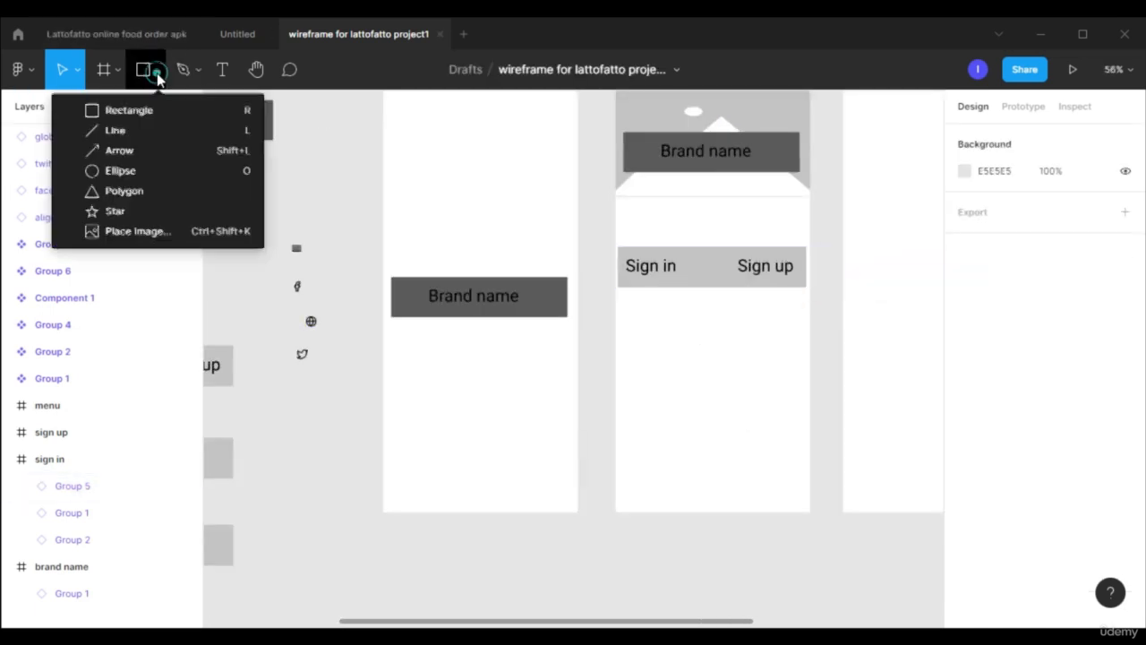
left_click(115, 128)
left_click_drag(642, 320, 779, 323)
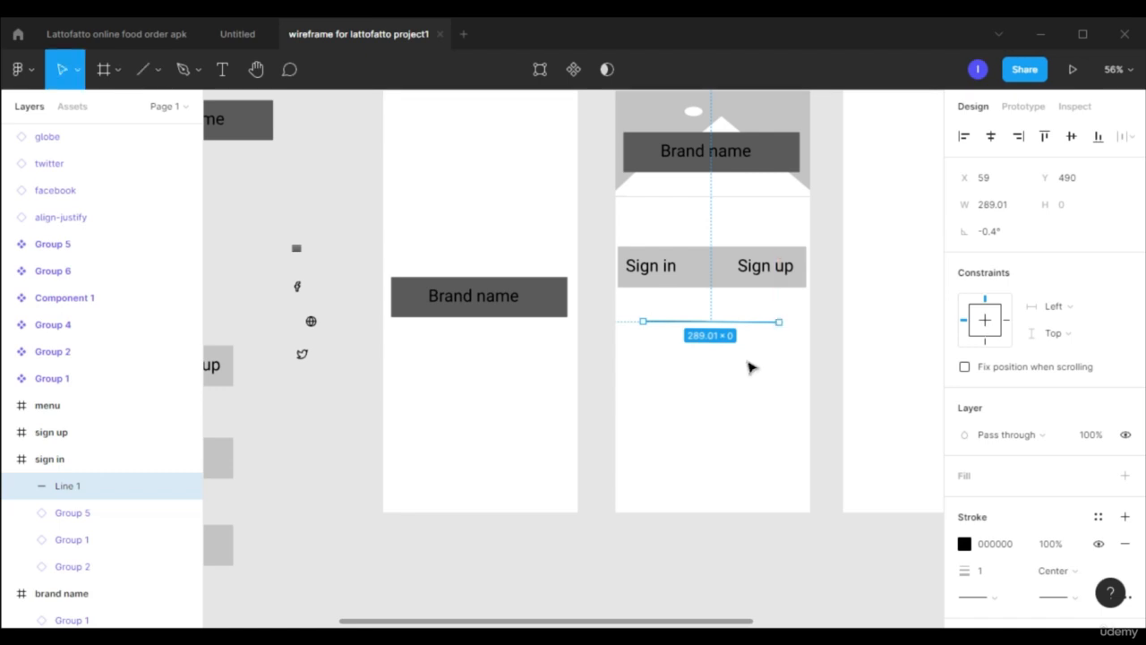
left_click(749, 414)
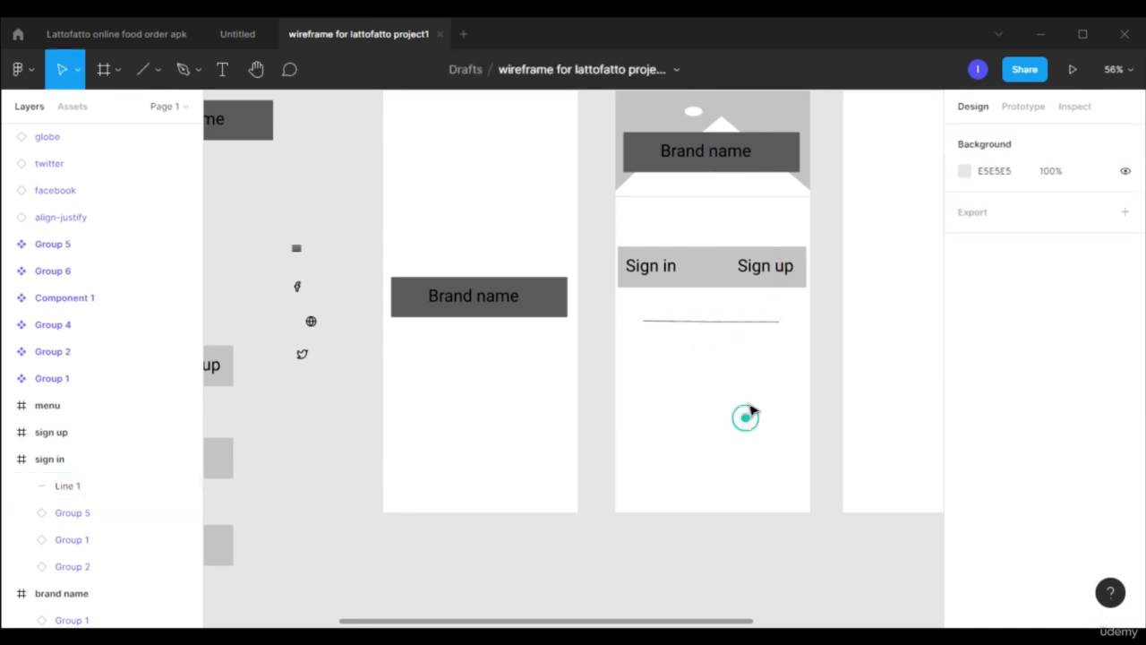
left_click(736, 322)
left_click_drag(740, 326, 740, 368)
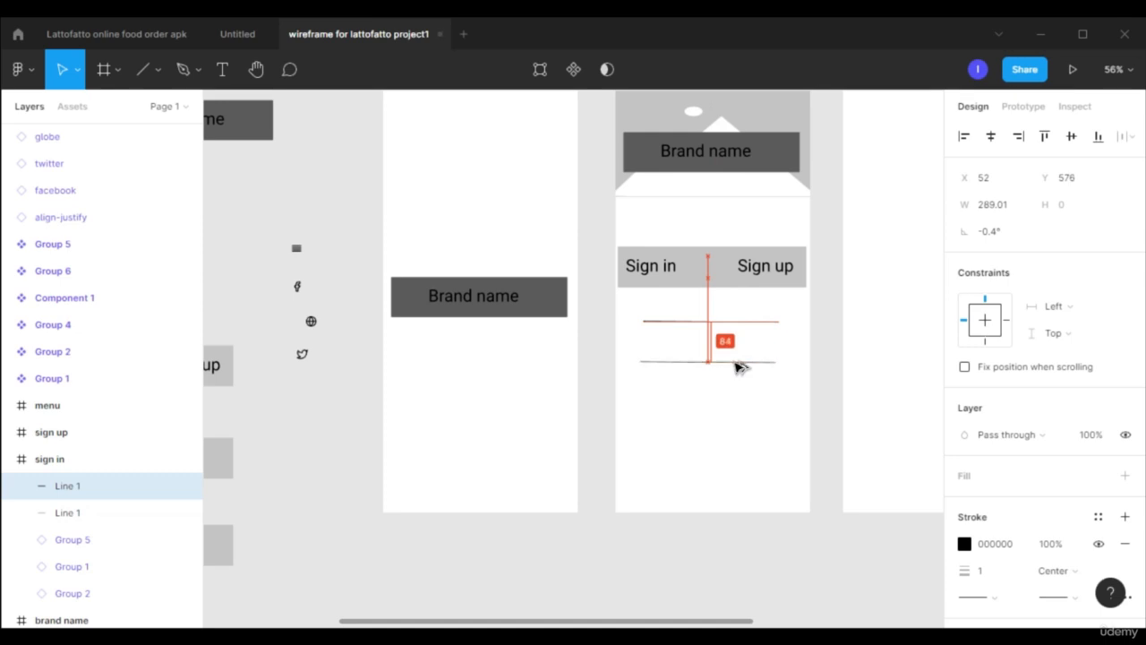
left_click(736, 427)
Place a copy of the Login button below the two lines in the sign in frame, at about X 5, Y 609.
left_click_drag(670, 624, 548, 625)
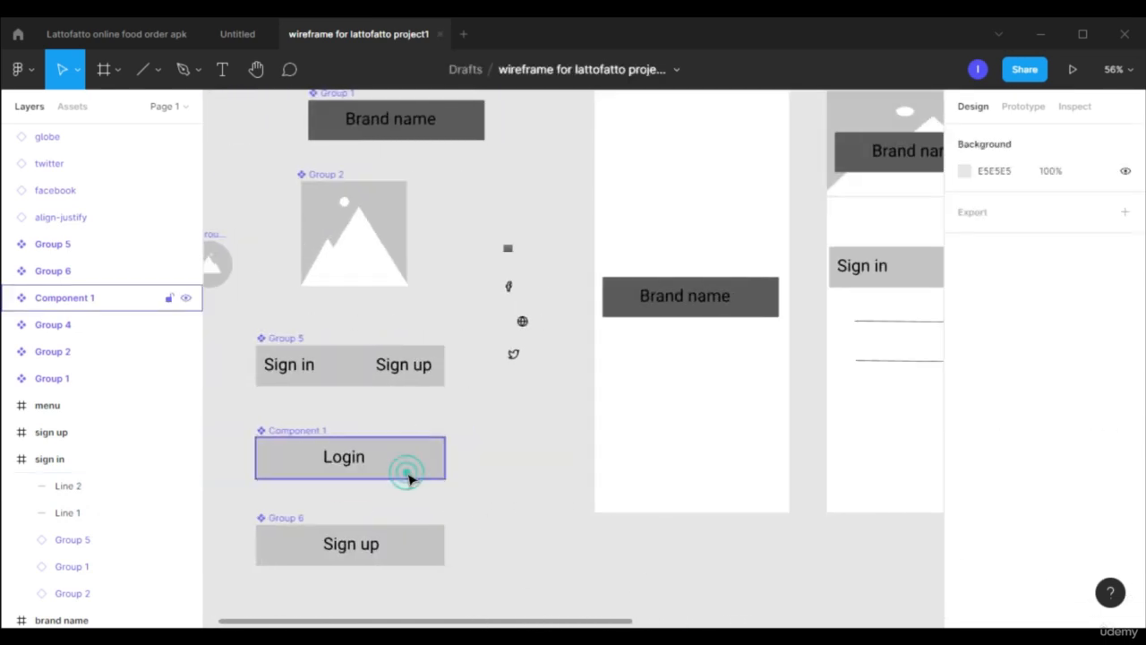
left_click(407, 479)
left_click_drag(389, 471, 724, 410)
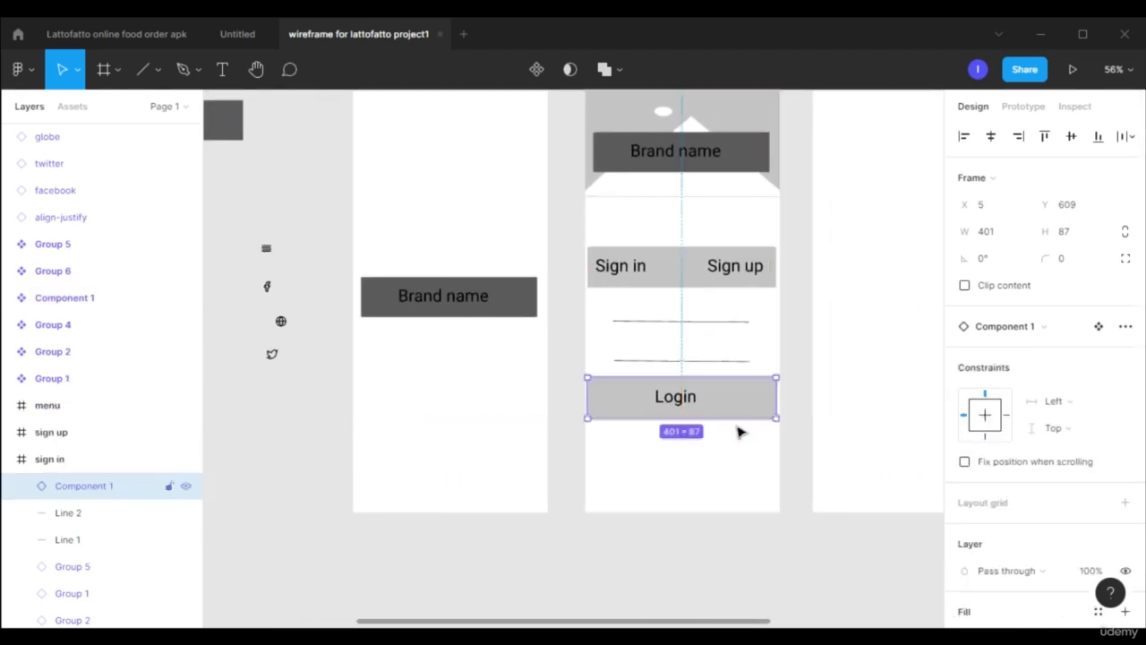
left_click(777, 562)
Move the facebook, globe and twitter icons together into the sign in frame, below the Login button.
left_click_drag(708, 621, 670, 618)
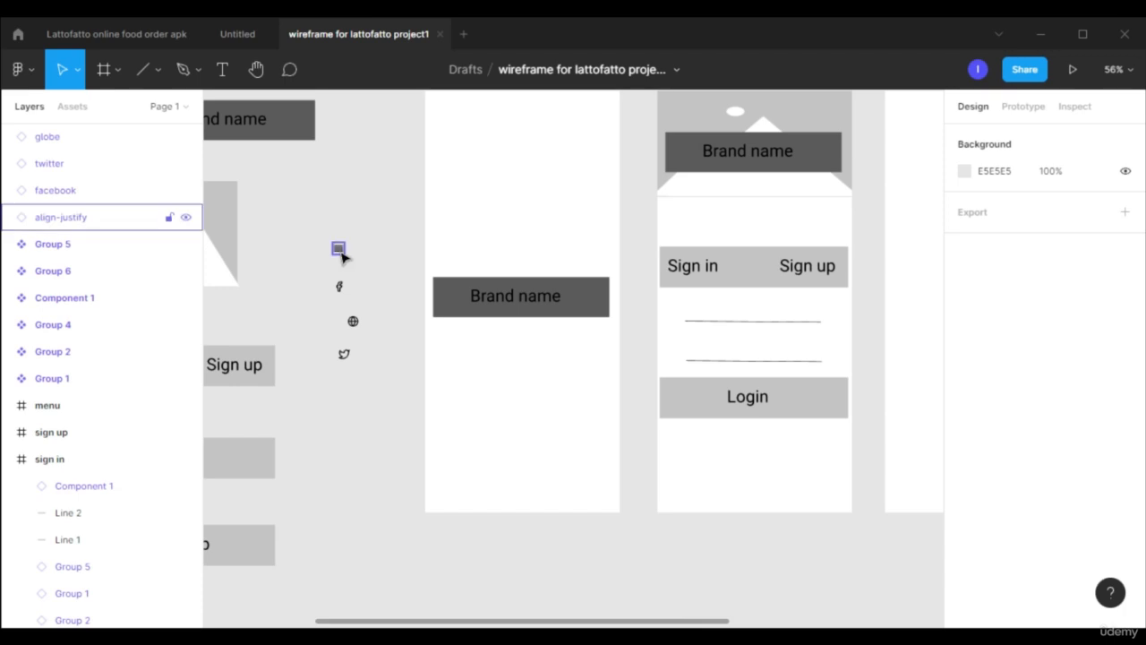
left_click(340, 286)
left_click(353, 322, "shift")
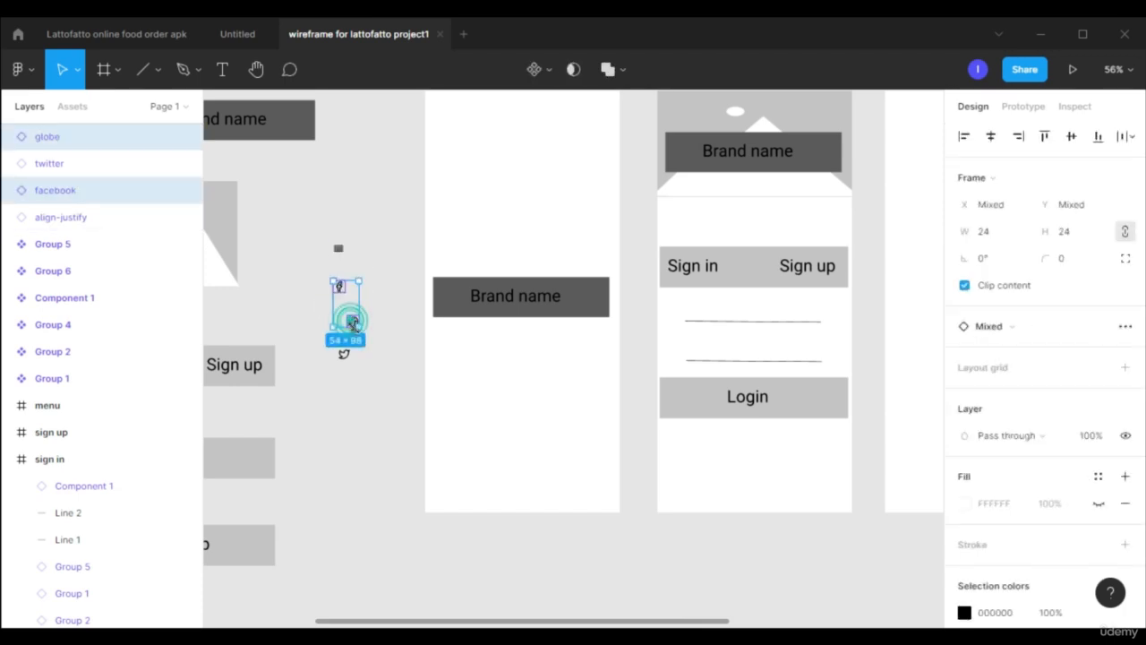
left_click(345, 354, "shift")
left_click_drag(350, 327, 734, 480)
left_click(732, 454)
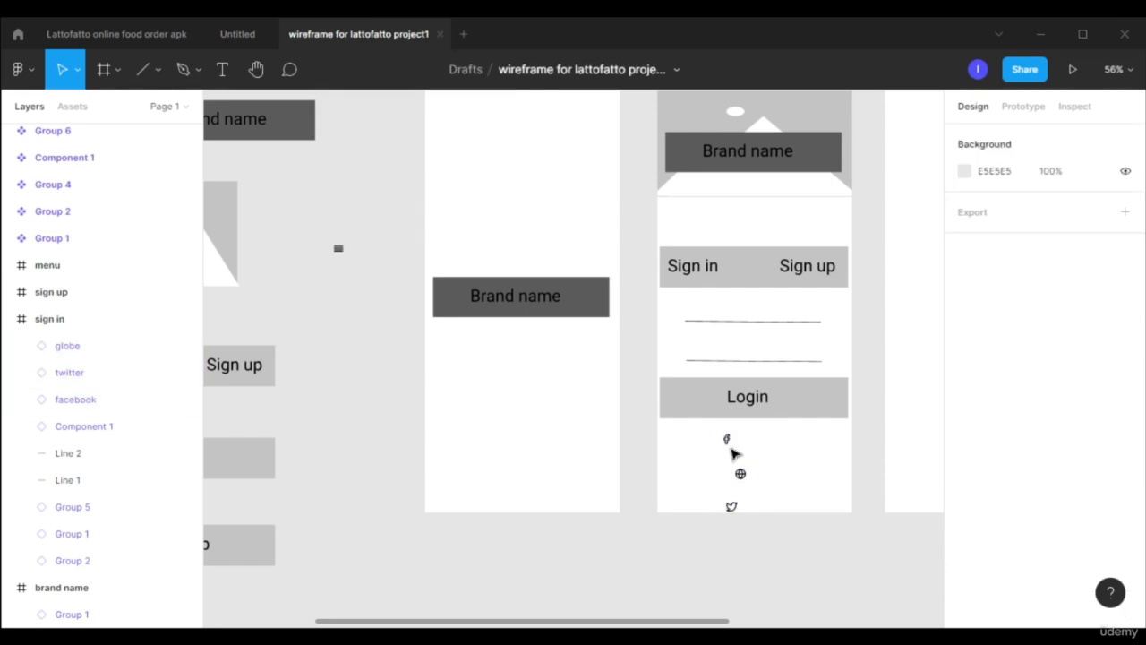
Enlarge the facebook icon to 44 × 44 at about X 59, Y 770, and line up equally enlarged globe and twitter icons beside it.
left_click(727, 439)
scroll(726, 439, "up", 5)
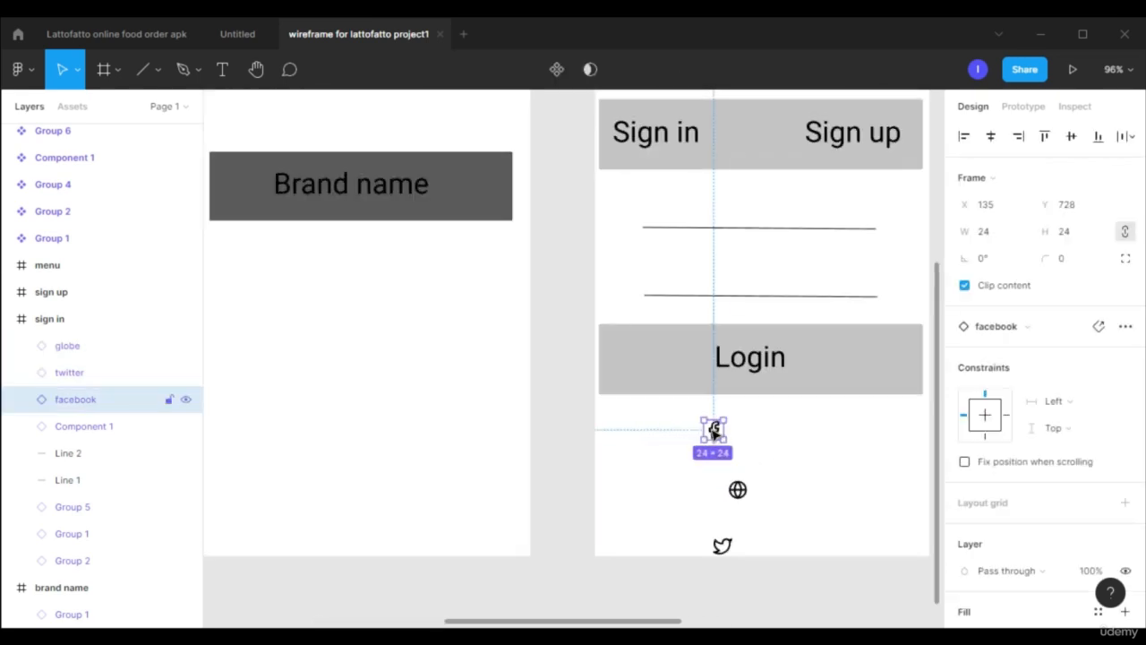
left_click_drag(716, 428, 662, 469)
left_click_drag(745, 494, 773, 461)
left_click_drag(722, 546, 857, 474)
key("Escape")
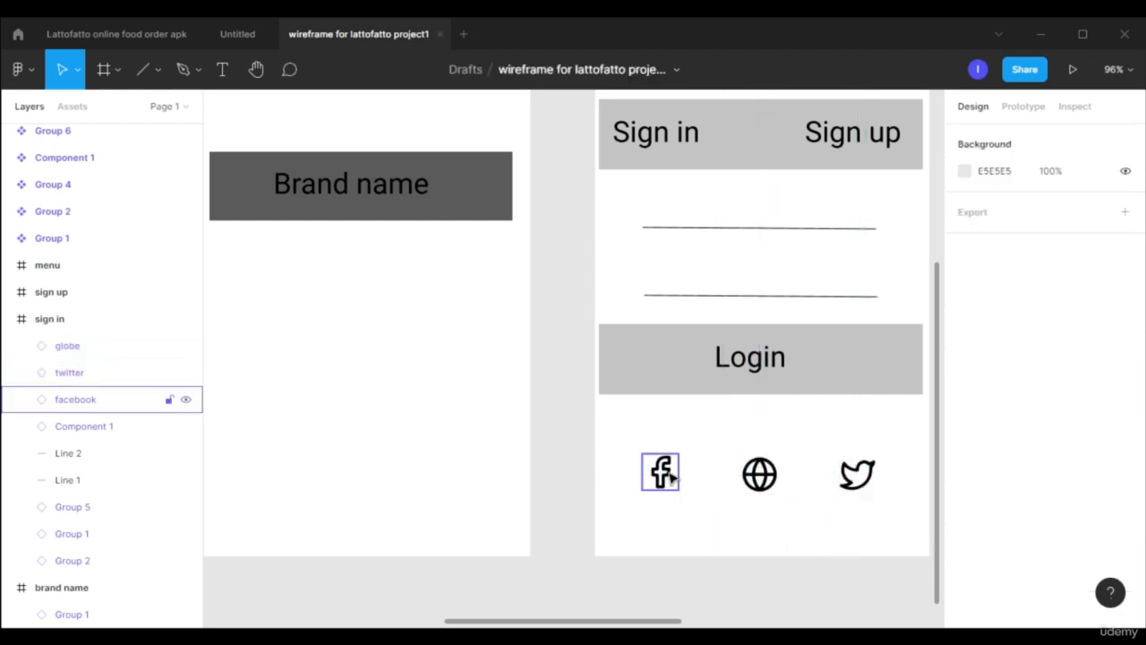
left_click(670, 474)
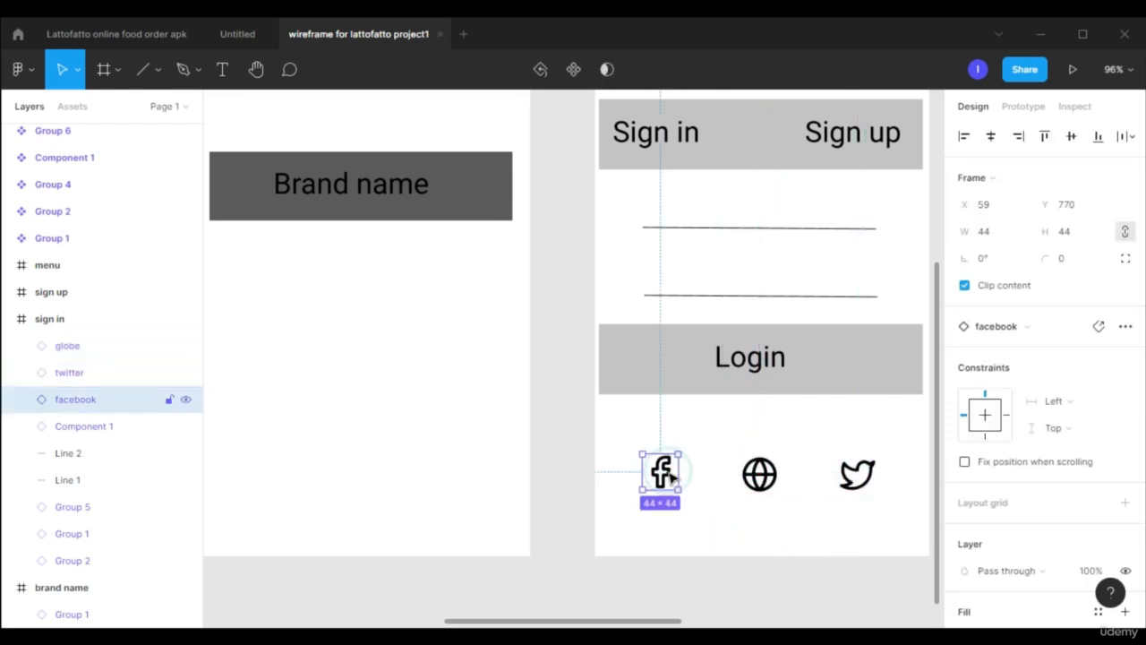
Align the facebook, globe and twitter icons in the sign in frame by vertical centers and distribute their horizontal spacing.
left_click(766, 488, "shift")
left_click(868, 491, "shift")
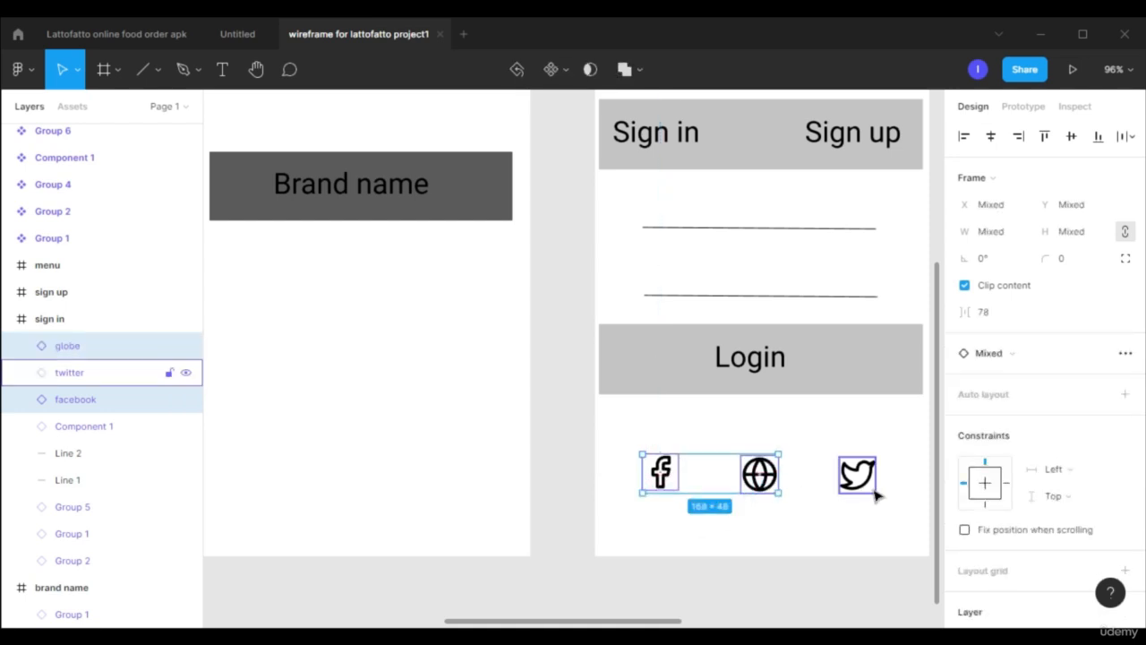
left_click(1101, 135)
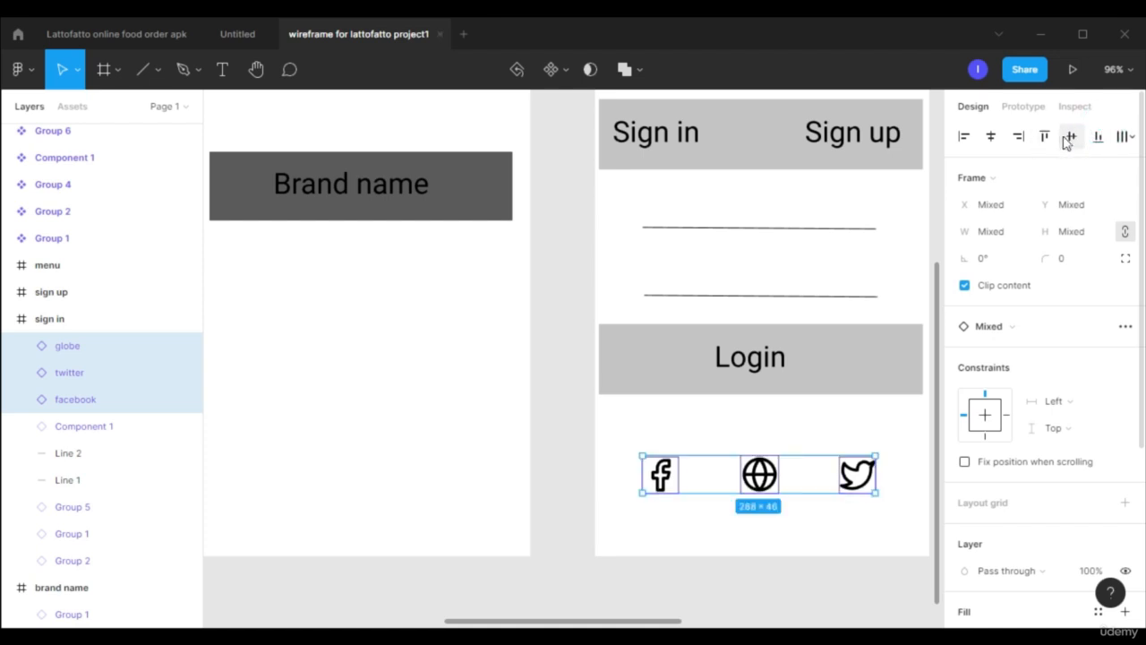
left_click(1069, 138)
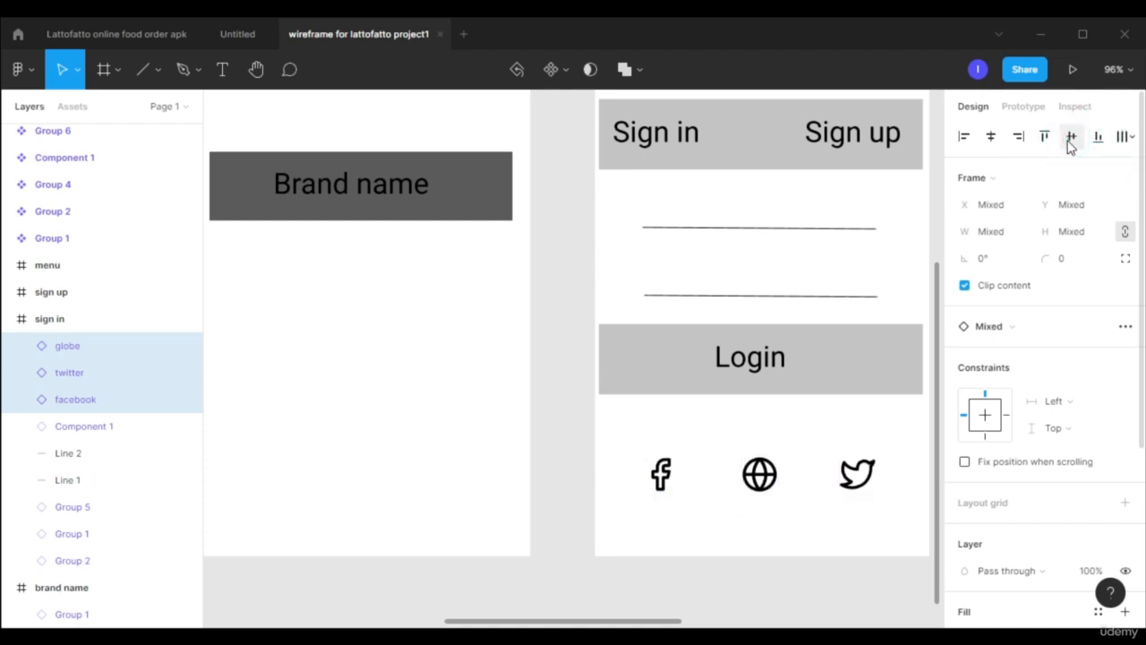
left_click(1125, 136)
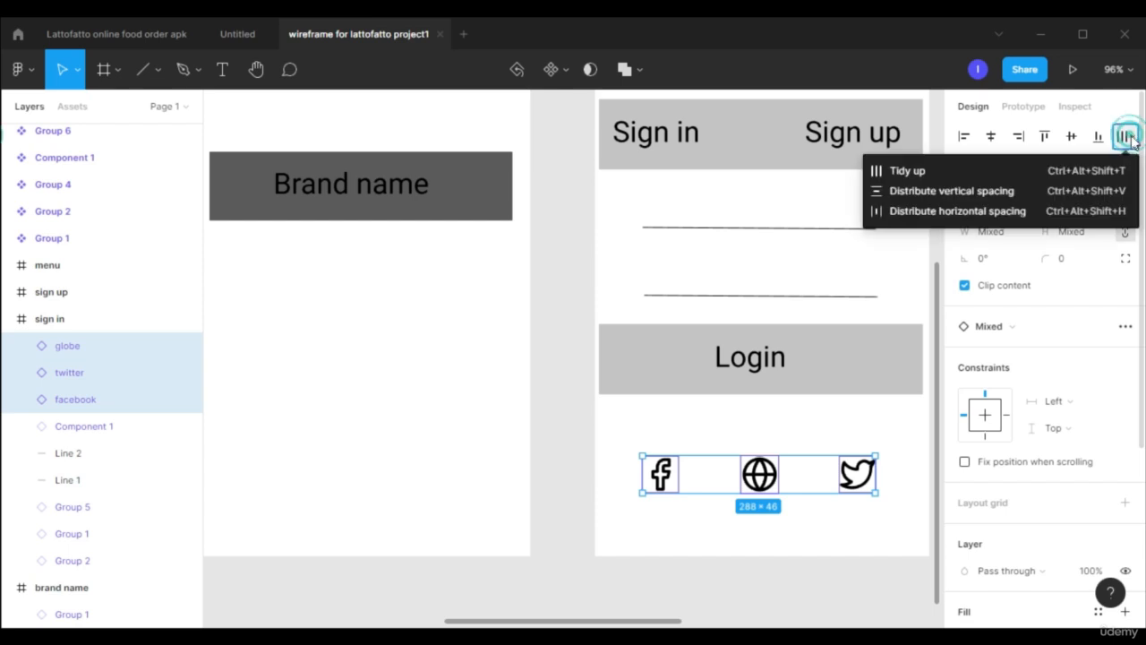
left_click(983, 211)
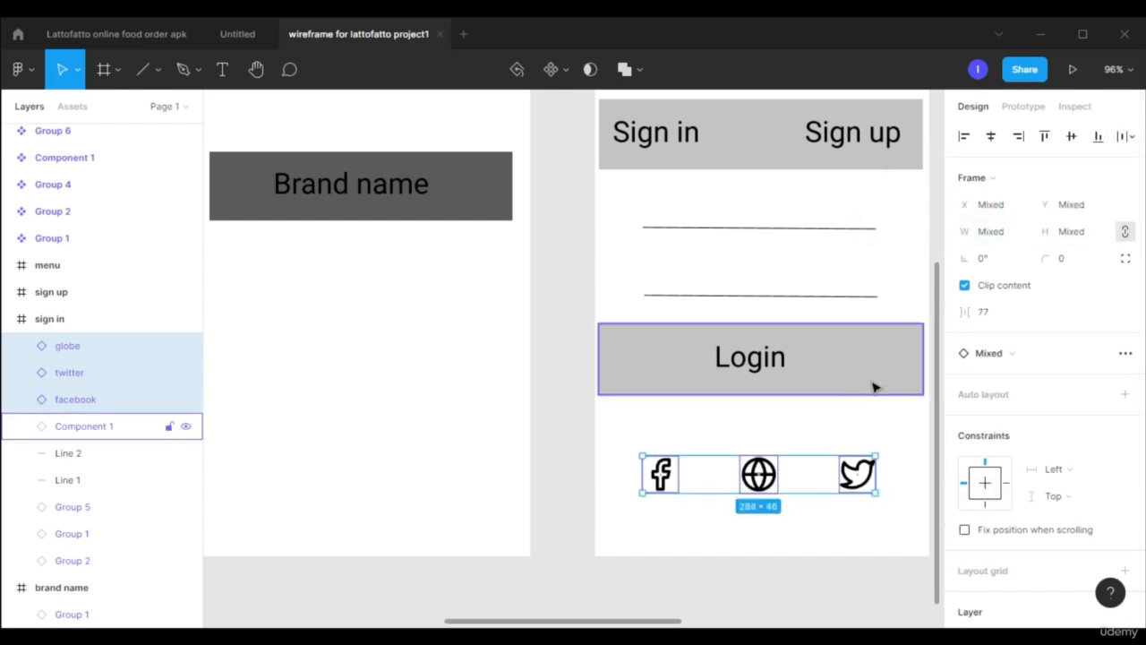
Make the Sign in label bold in the sign in frame's Sign in / Sign up bar.
scroll(832, 527, "down", 3)
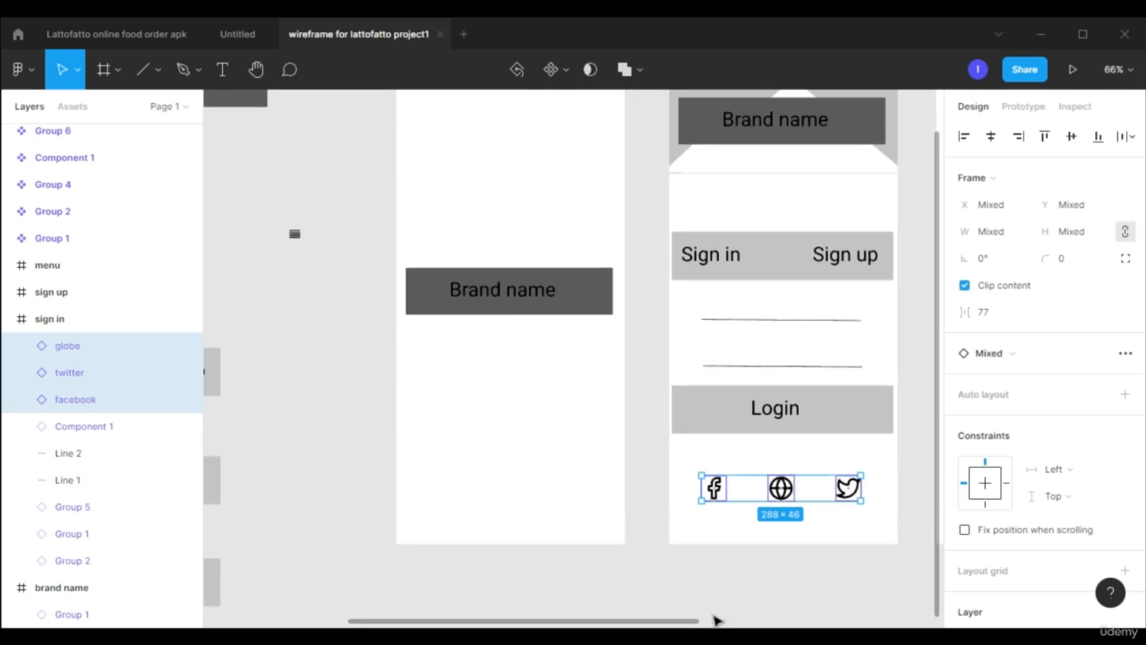
scroll(715, 251, "right", 3)
scroll(715, 251, "up", 3)
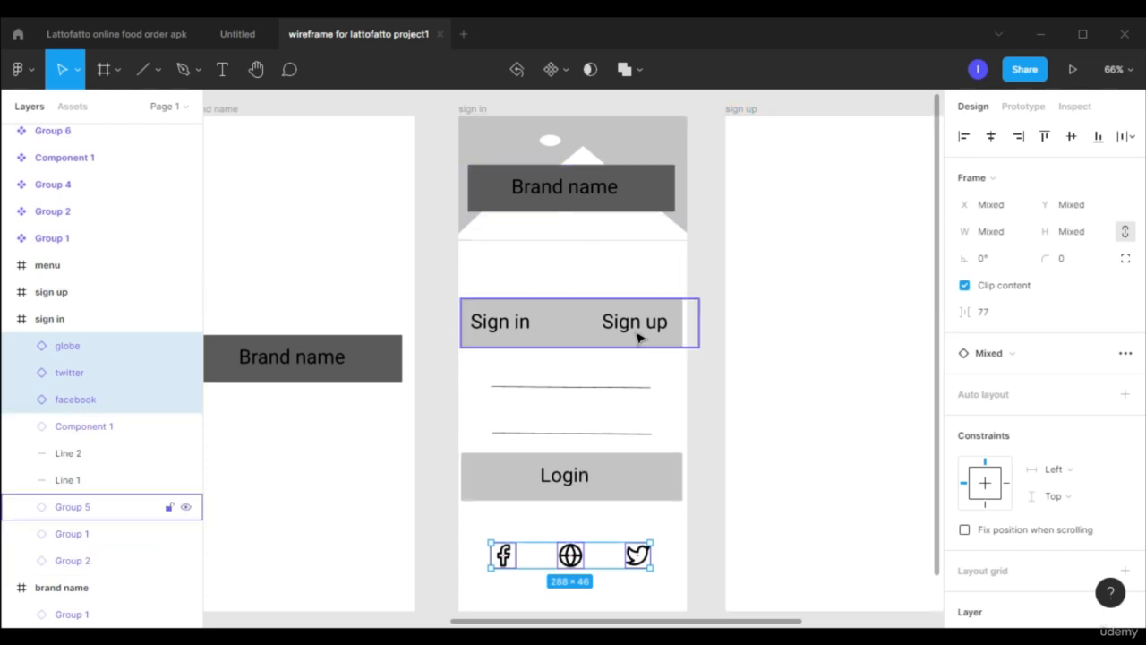
double_click(521, 329)
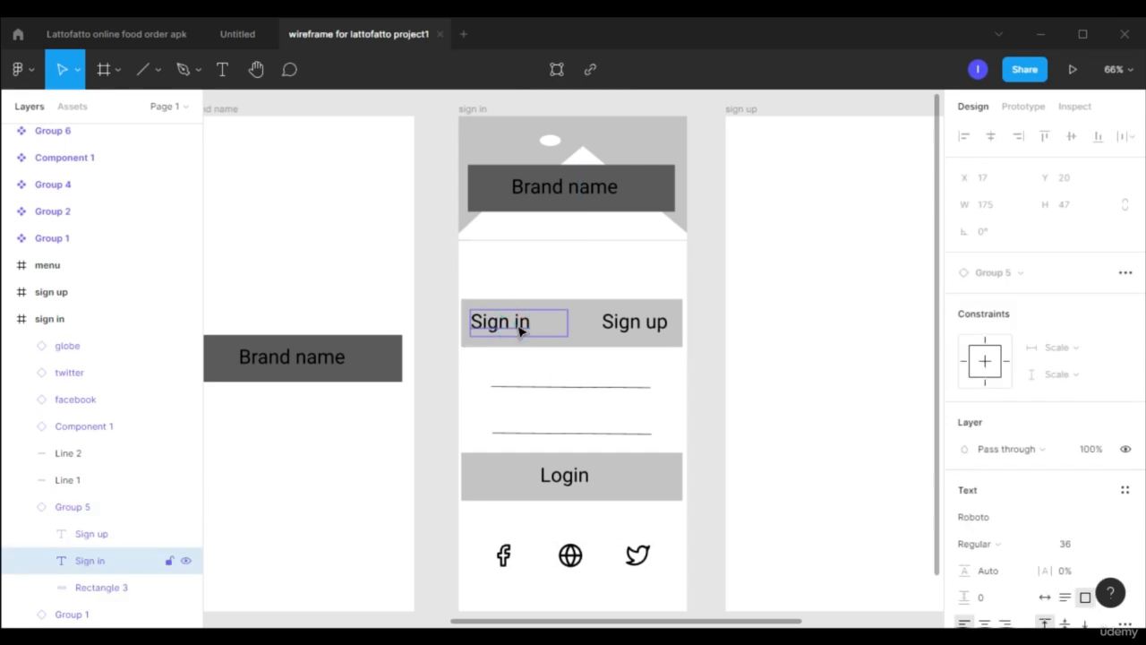
scroll(1079, 475, "down", 5)
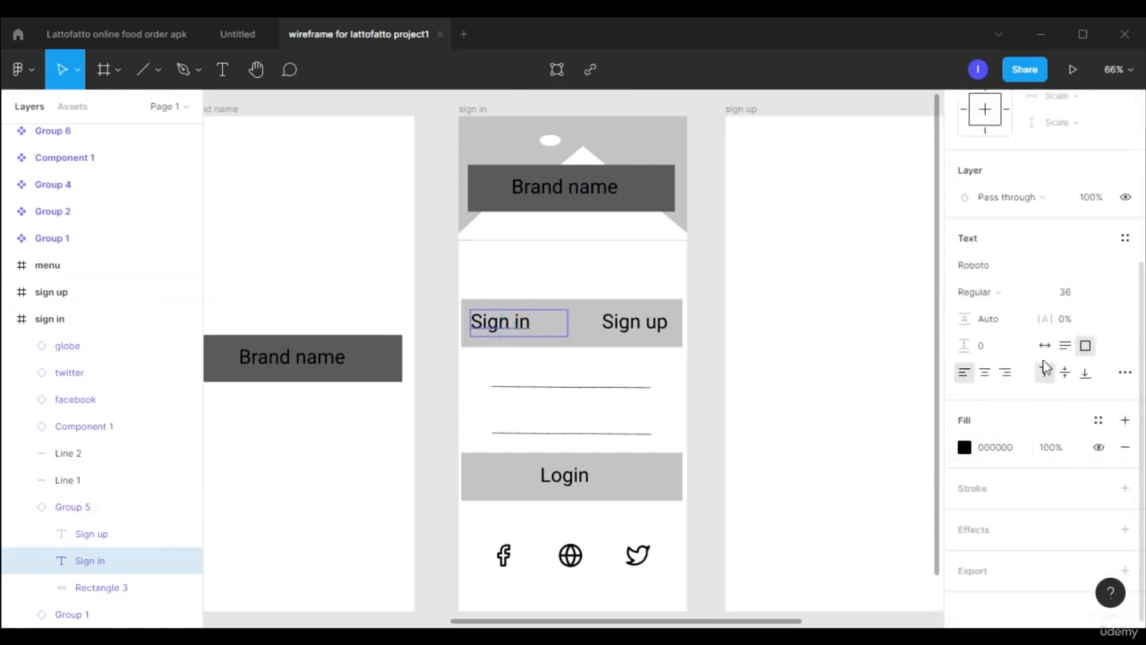
left_click(1036, 295)
left_click(1009, 339)
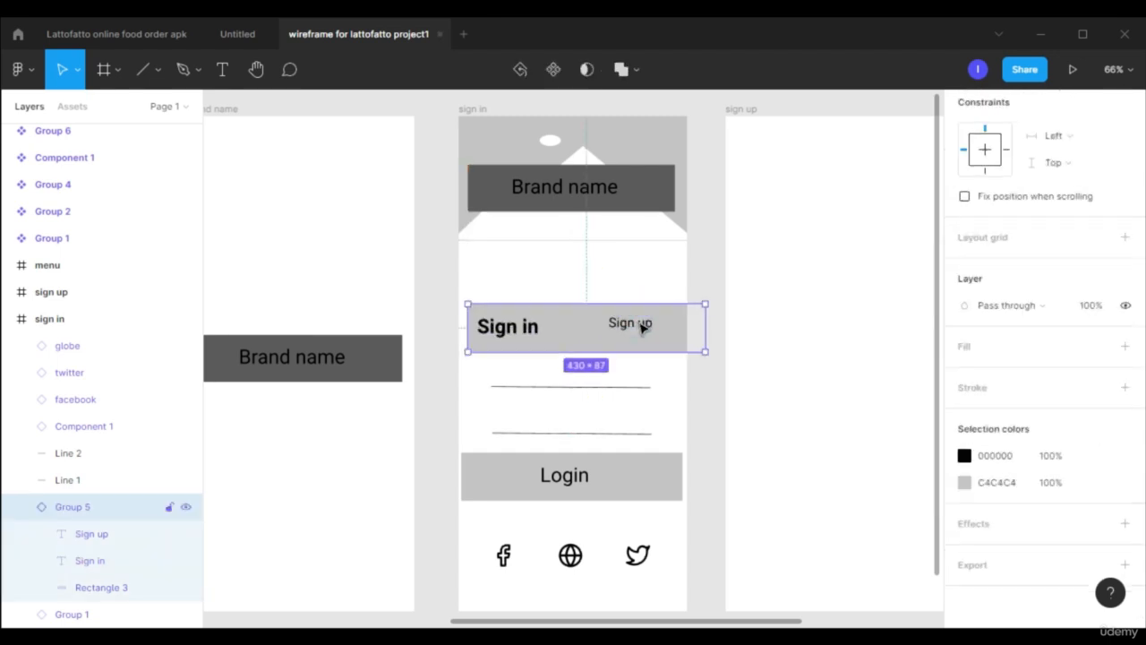
left_click_drag(644, 328, 640, 325)
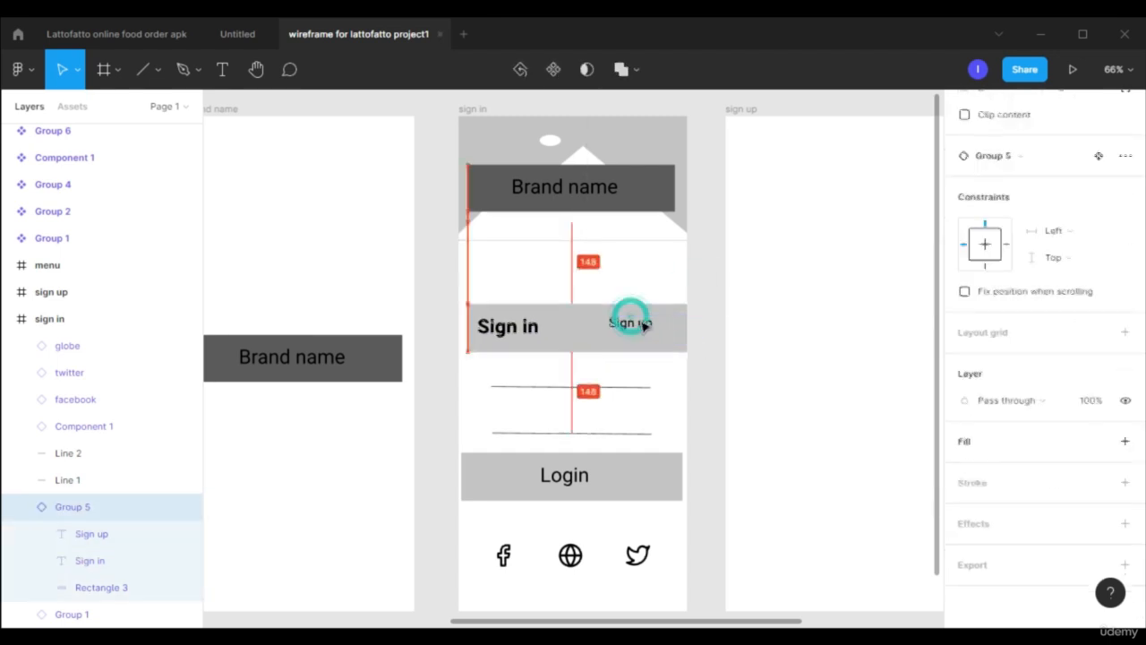
double_click(640, 325)
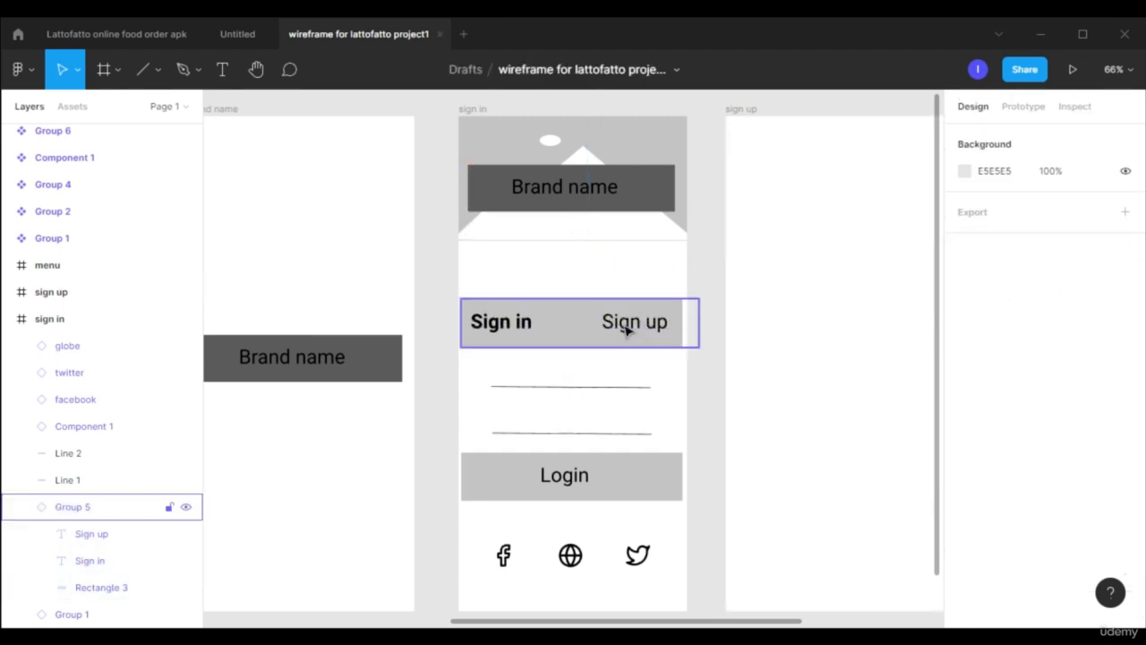
left_click(721, 267)
Place a copy of the sign in frame's image header and Brand name box at the top of the sign up frame.
scroll(773, 296, "down", 3)
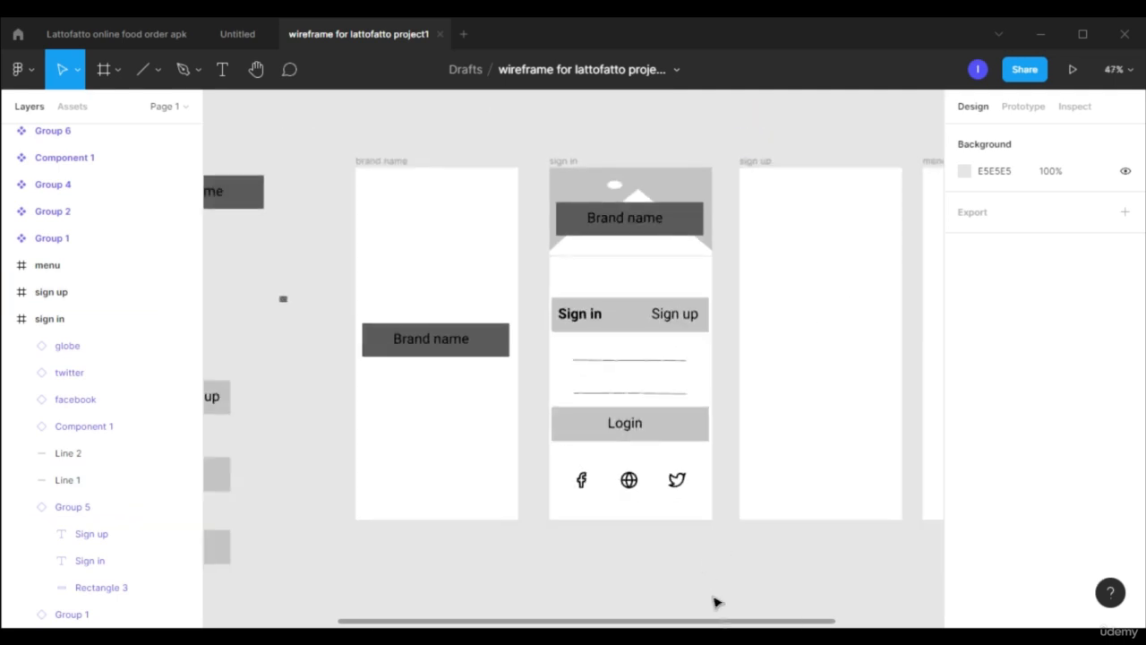
left_click_drag(730, 623, 796, 623)
left_click(565, 187)
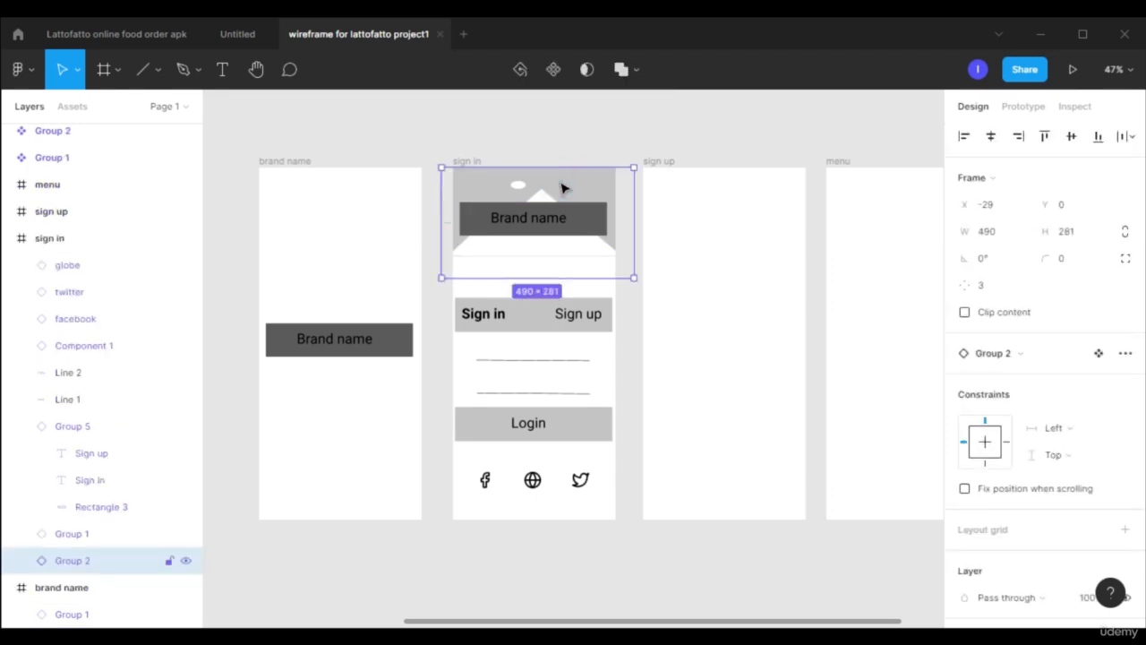
left_click(568, 219)
left_click(581, 193, "shift")
left_click_drag(583, 186, 777, 197)
left_click(734, 381)
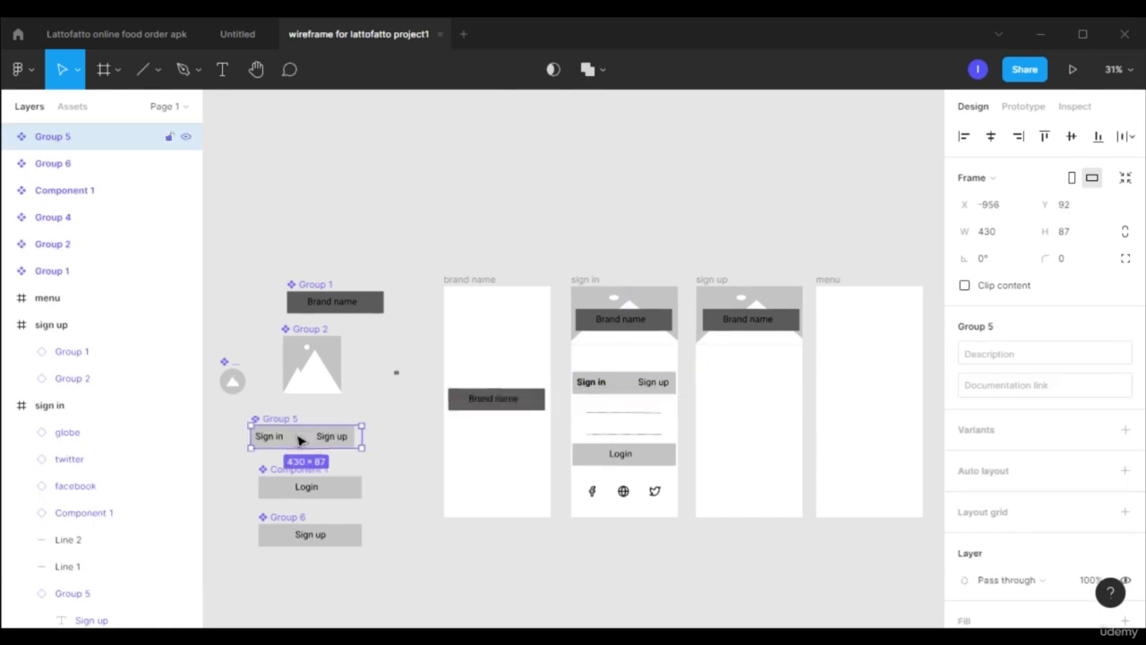
Place a copy of the Sign in / Sign up bar in the sign up frame and three copied lines beneath it.
left_click_drag(300, 440, 747, 387)
scroll(752, 420, "up", 3)
left_click(562, 409)
left_click_drag(563, 409, 768, 478)
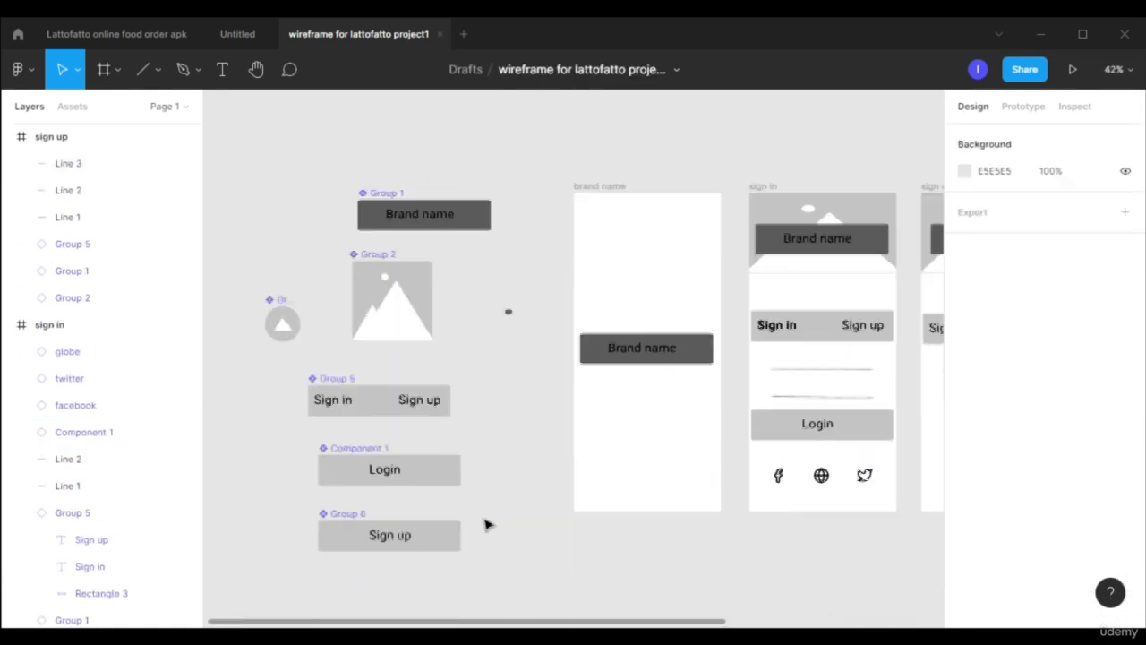
Place copies of the Sign up button and the three social icons below the lines in the sign up frame.
left_click_drag(440, 542, 710, 443)
scroll(926, 474, "up", 2)
left_click_drag(352, 501, 708, 493)
Make the Sign up label bold in the sign up frame's bar and set the inactive label in both frames' bars to Thin.
double_click(739, 259)
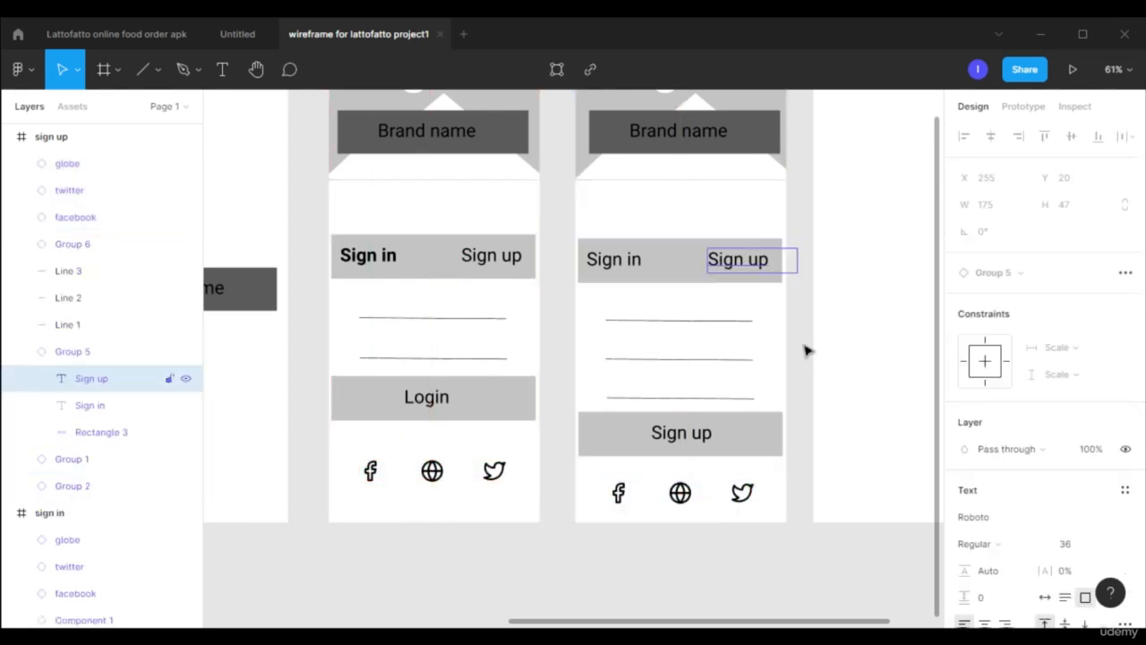
key("ctrl+b")
double_click(491, 255)
left_click(1012, 292)
left_click(990, 251)
double_click(614, 259)
left_click(1003, 292)
left_click(991, 250)
left_click(633, 562)
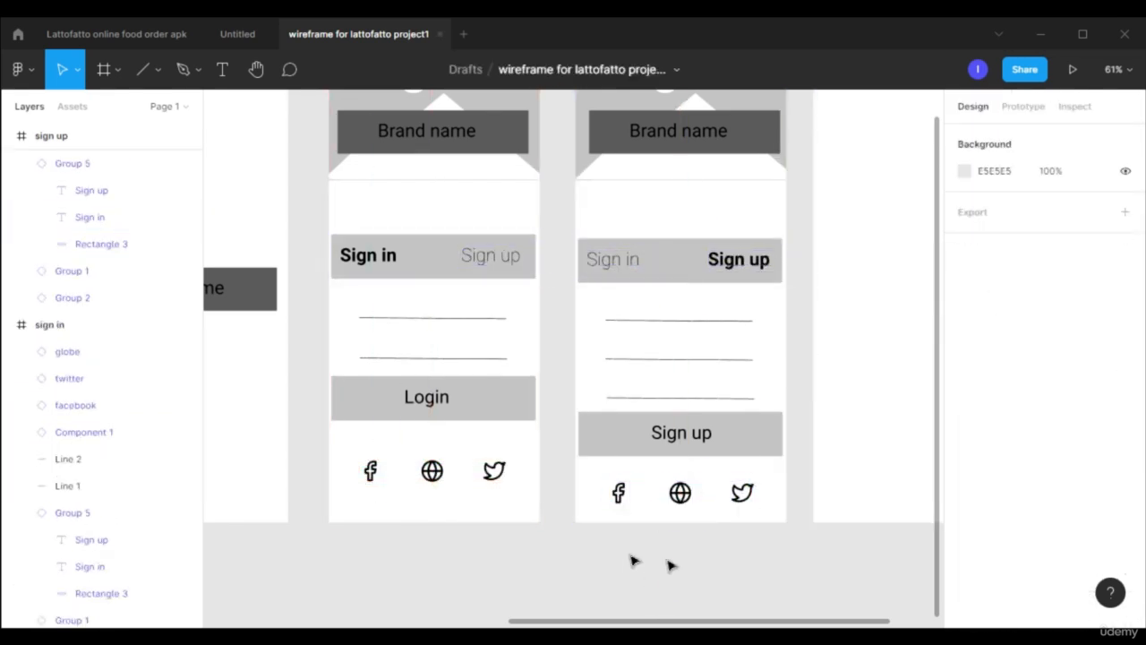
Add the text Username above the first line in the sign in frame, at about X 57, Y 448.
scroll(448, 453, "up", 4)
key("t")
left_click(418, 264)
type("U")
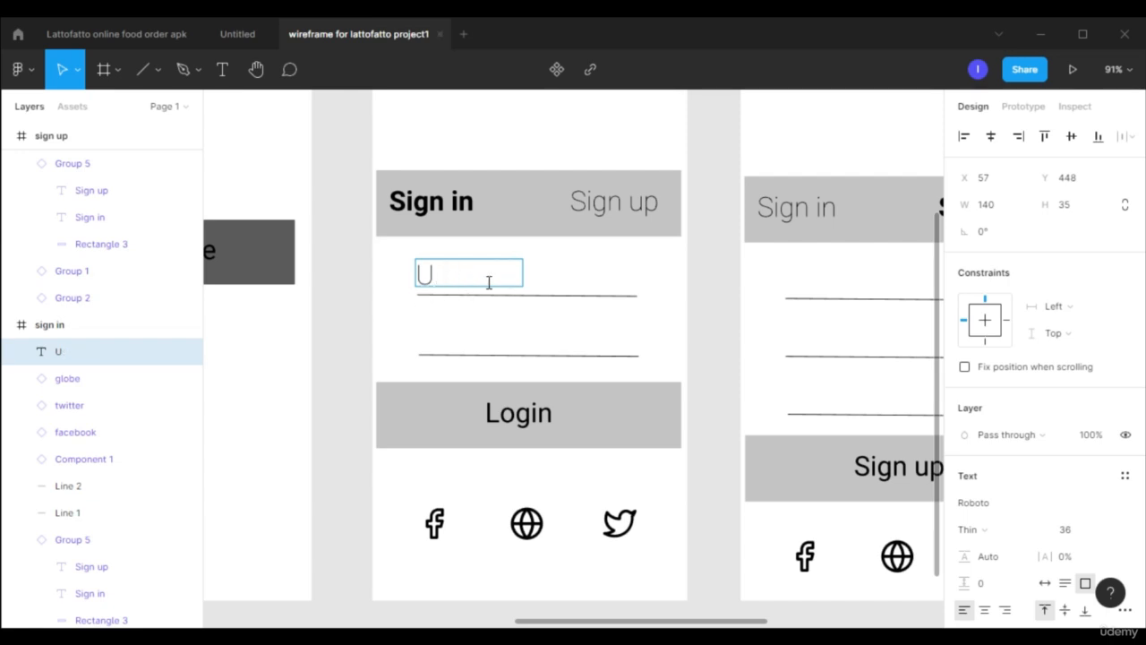
type("ssername")
Set the Username text's font size to 14.
scroll(1119, 341, "down", 3)
left_click(1119, 286)
double_click(457, 271)
left_click(1122, 286)
left_click(1112, 144)
left_click(487, 272)
double_click(488, 272)
left_click(1119, 286)
left_click(1079, 358)
Place a copy of the Username text above the second line in the sign in frame and change it to Password.
left_click_drag(499, 279, 501, 358)
double_click(454, 343)
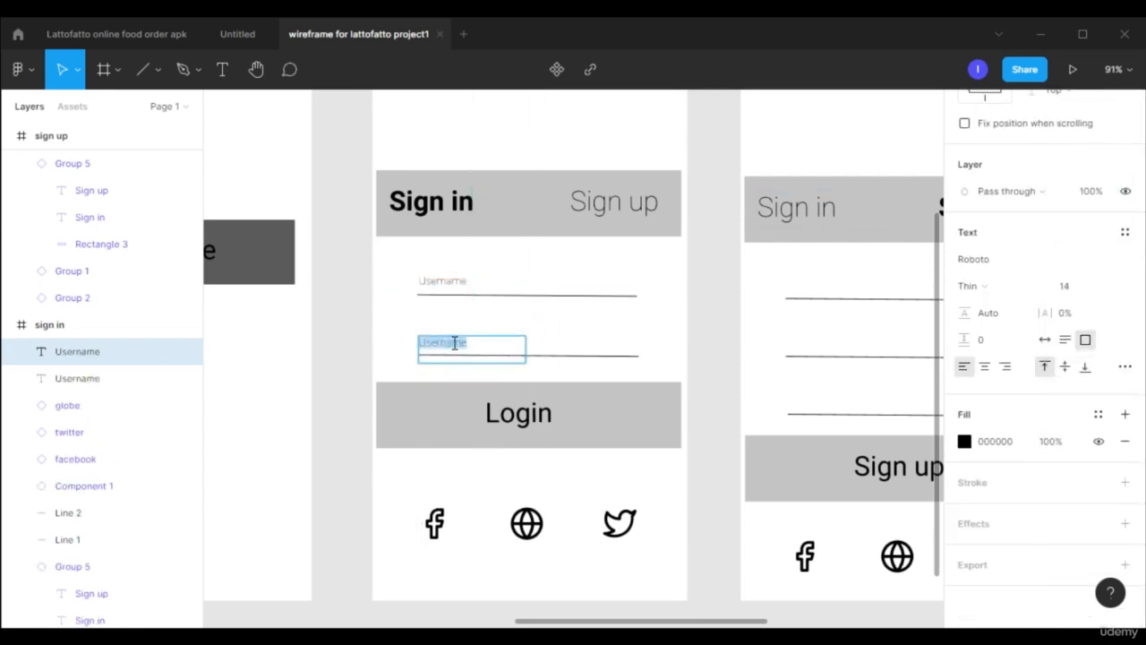
left_click(472, 284)
Copy the Username and Password texts above the sign up frame's lines and label the third line Confirm Password.
scroll(472, 285, "right", 2)
left_click_drag(282, 285, 690, 297, "alt")
left_click_drag(307, 351, 684, 413, "alt")
double_click(665, 409)
type("Confirm Password")
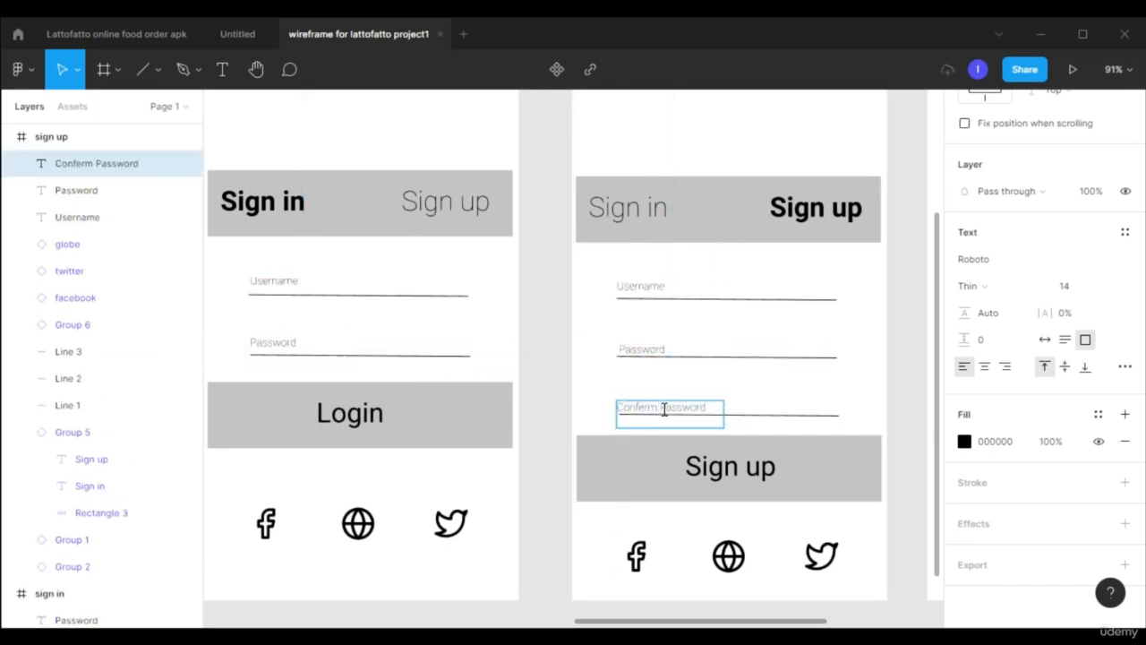
Move the circular image component above the frames and place a copy of it in the menu frame's top-right corner.
scroll(782, 332, "down", 3)
left_click_drag(730, 627, 833, 620)
scroll(804, 577, "up", 2)
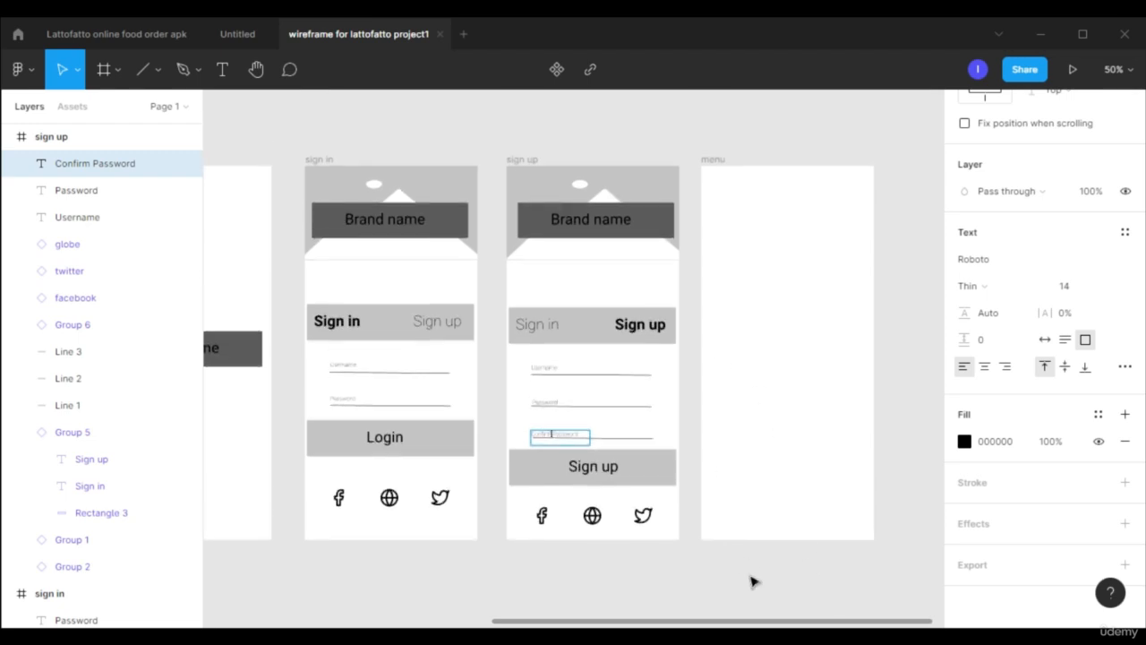
left_click_drag(791, 620, 490, 602)
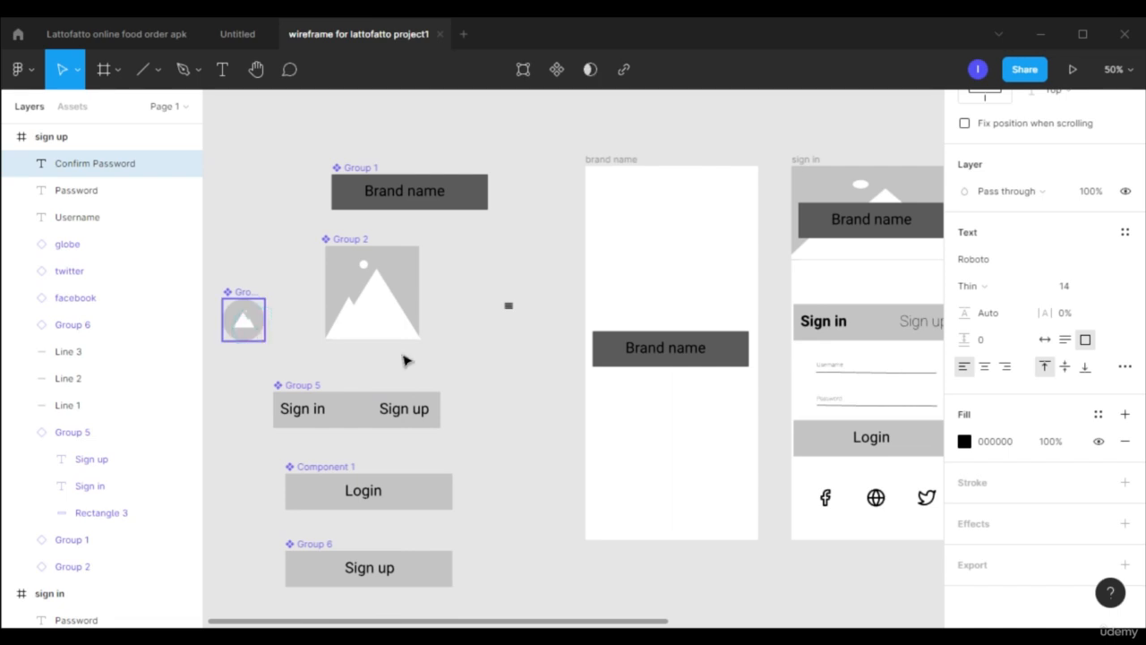
scroll(435, 353, "down", 3)
left_click(331, 336)
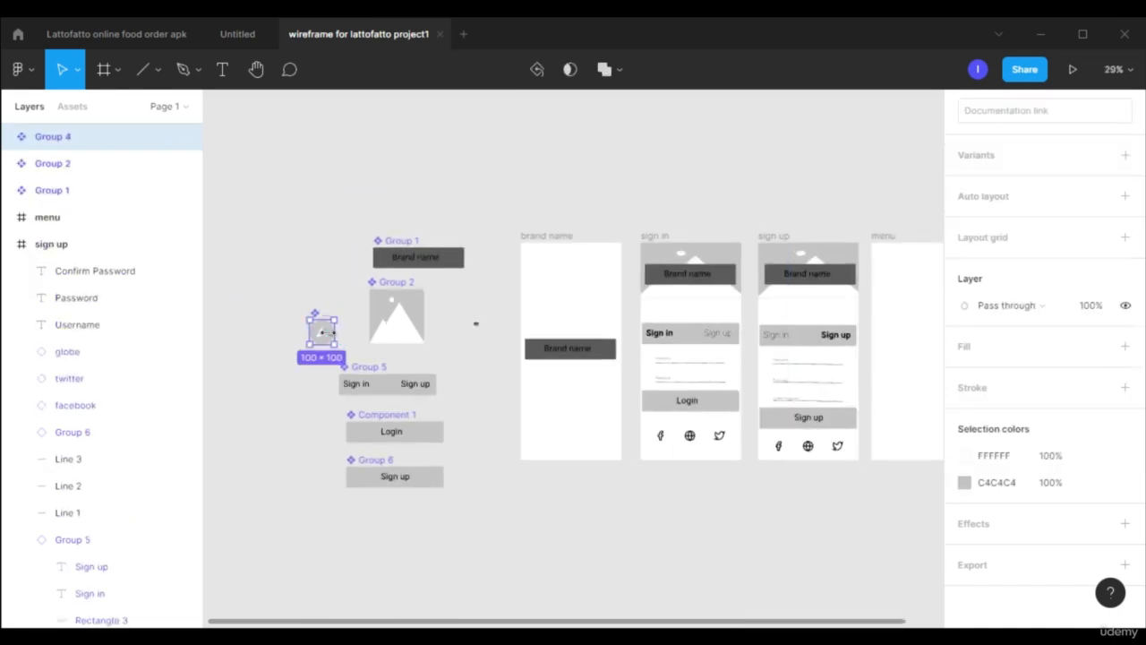
left_click_drag(331, 336, 843, 249)
scroll(862, 268, "up", 5)
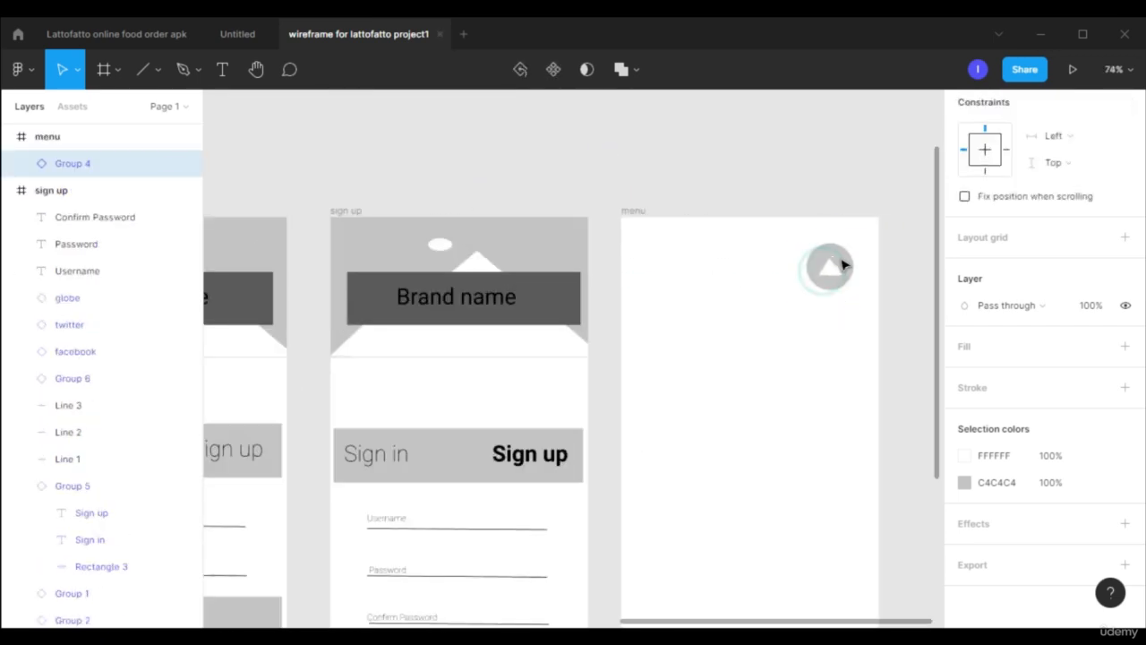
Enlarge the align-justify icon beside the components to 50 × 50.
scroll(806, 268, "down", 5)
left_click_drag(683, 624, 429, 618)
left_click(547, 349)
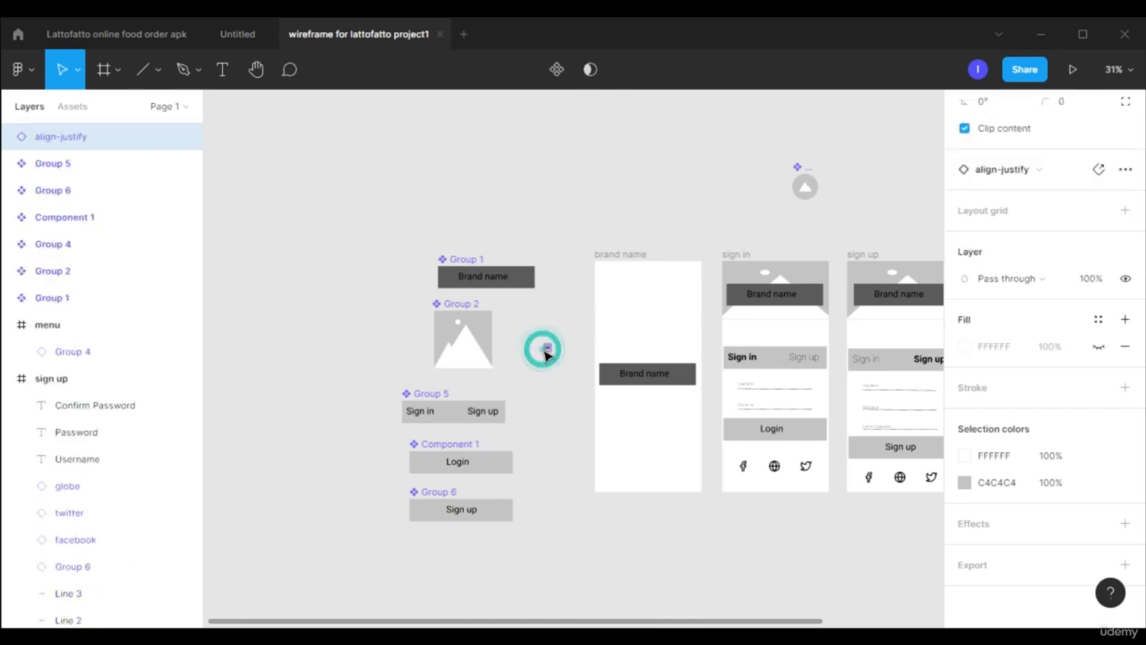
scroll(549, 351, "up", 5)
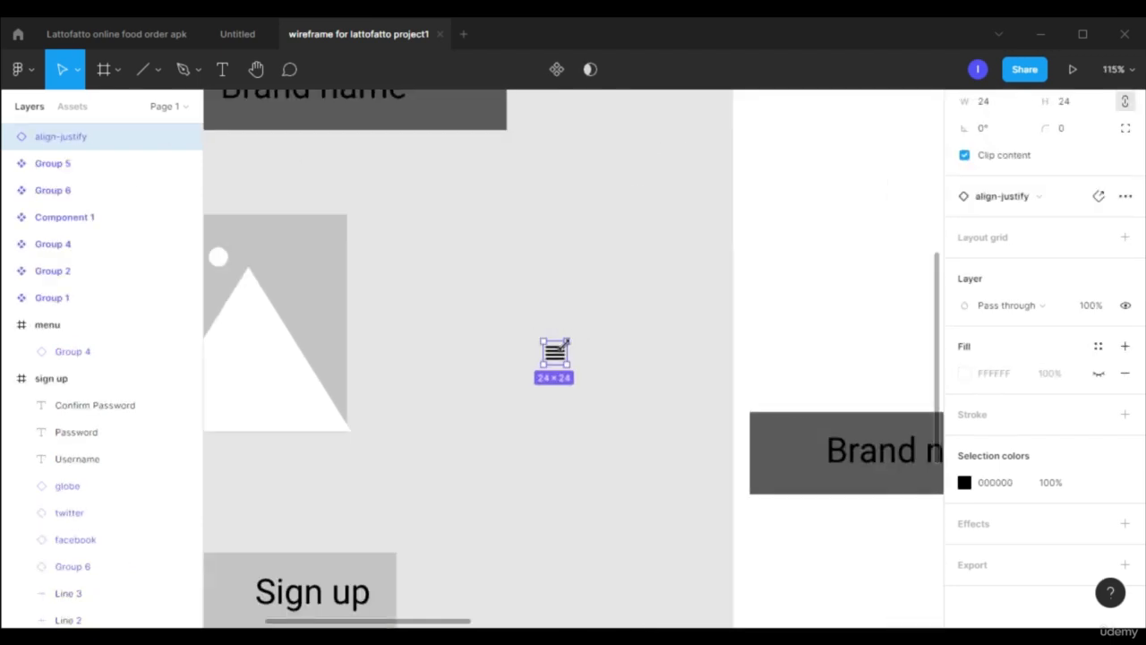
left_click_drag(565, 343, 593, 315)
Move the align-justify icon above the frames and place a copy in the menu frame's top-left corner, at about X 32, Y 44.
scroll(631, 357, "down", 5)
left_click_drag(619, 355, 776, 206)
scroll(776, 206, "up", 5)
left_click_drag(674, 171, 770, 399)
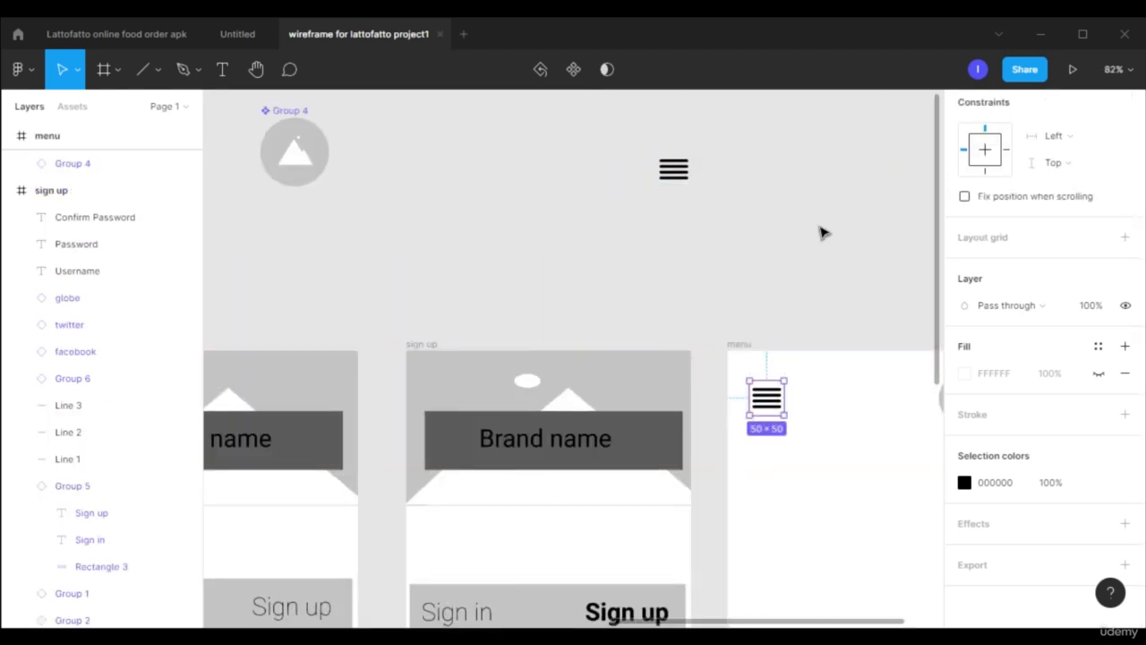
Align the align-justify icon and the circular image in the menu frame by their vertical centers.
scroll(821, 230, "down", 3)
scroll(839, 212, "down", 4)
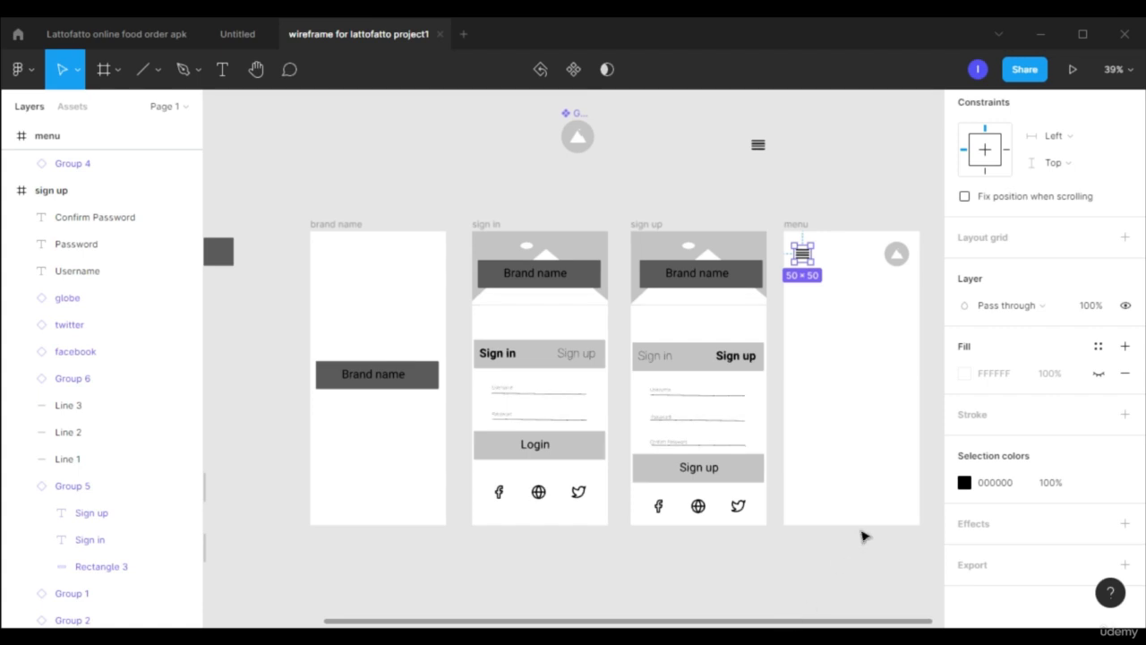
scroll(914, 452, "up", 2)
left_click(759, 182)
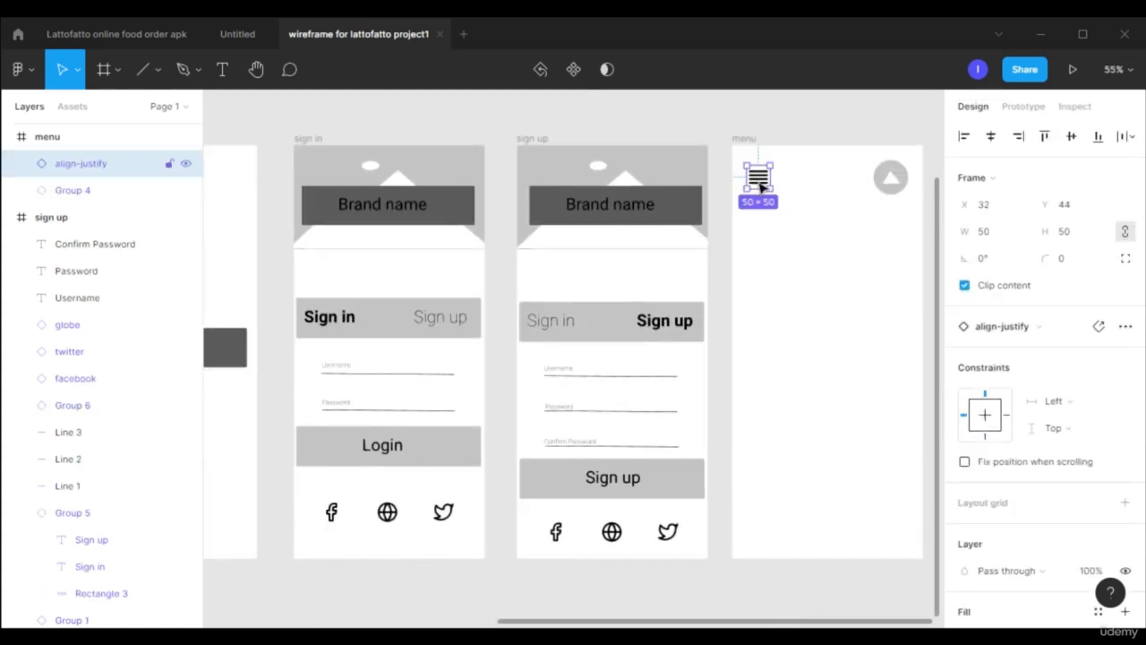
left_click(906, 185, "shift")
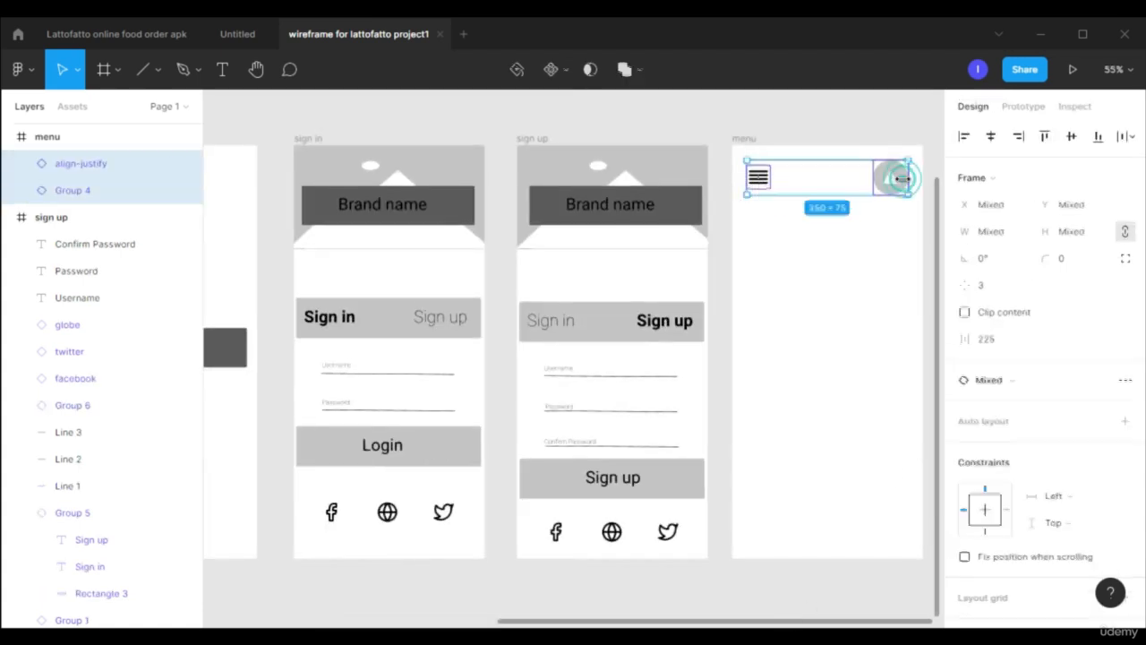
left_click(1098, 138)
left_click(1073, 137)
left_click(857, 339)
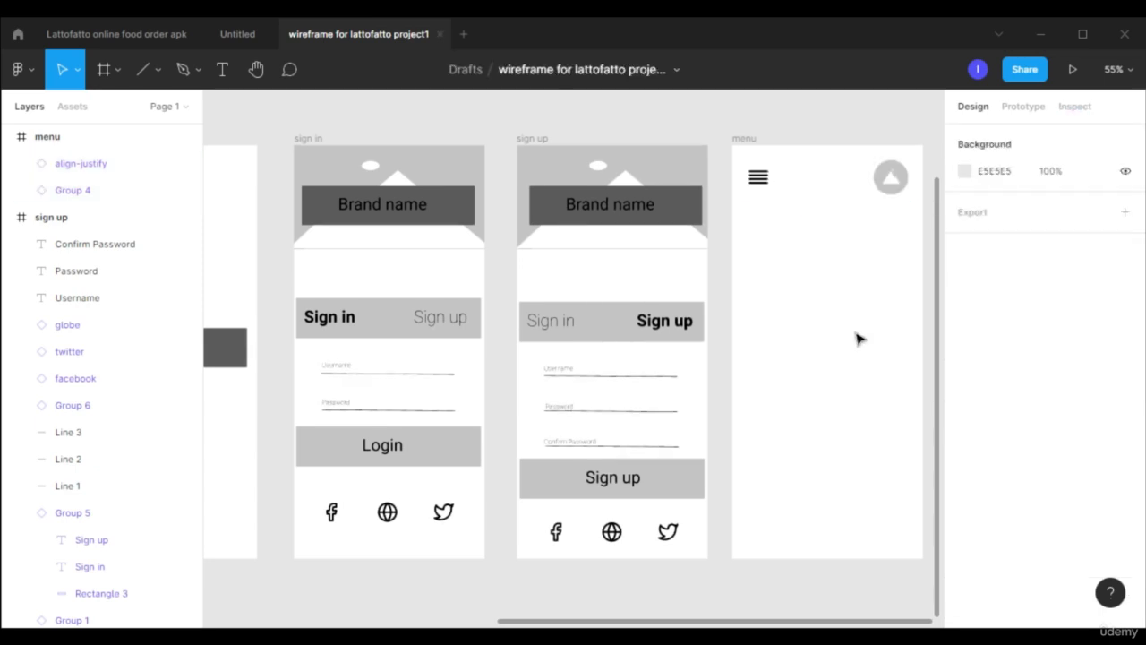
Add the two-line text "choose the food you love" at X 32, Y 176 in the menu frame, in Poppins 25 with the second line bold.
left_click(222, 69)
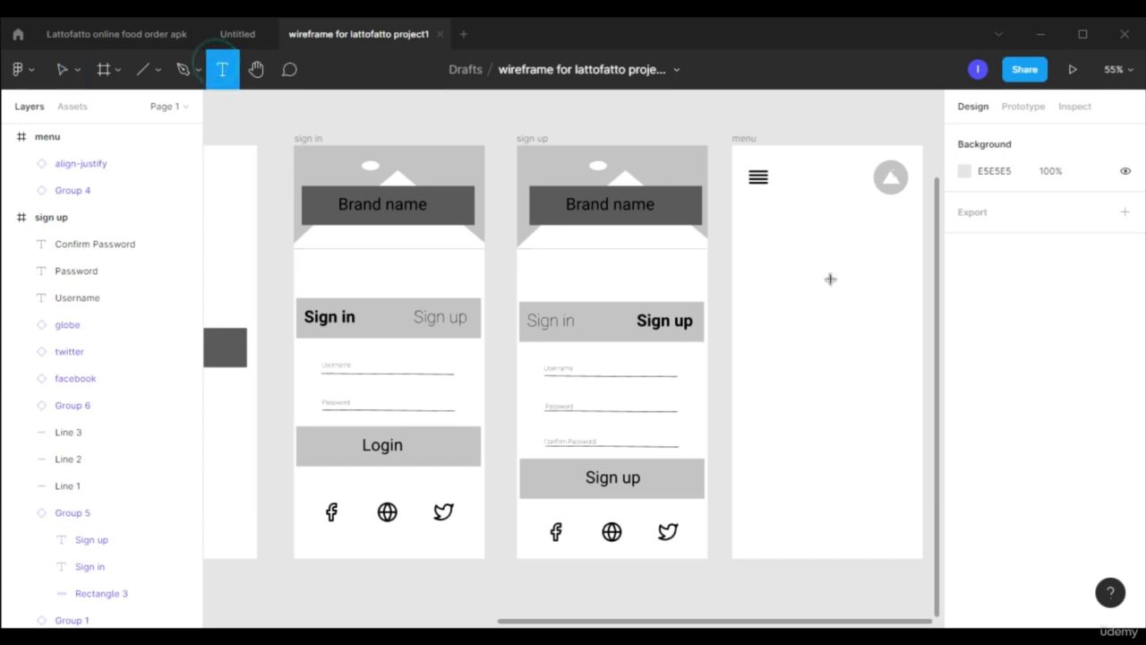
left_click(761, 226)
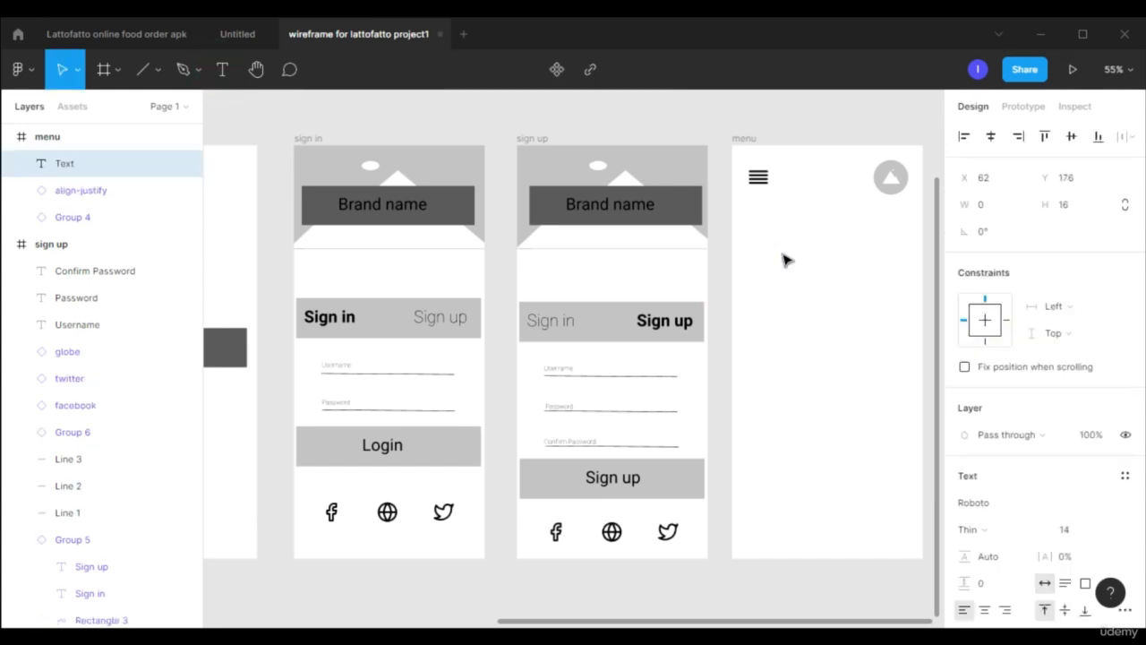
type("choose the food you love")
key("Escape")
left_click_drag(832, 244, 818, 243)
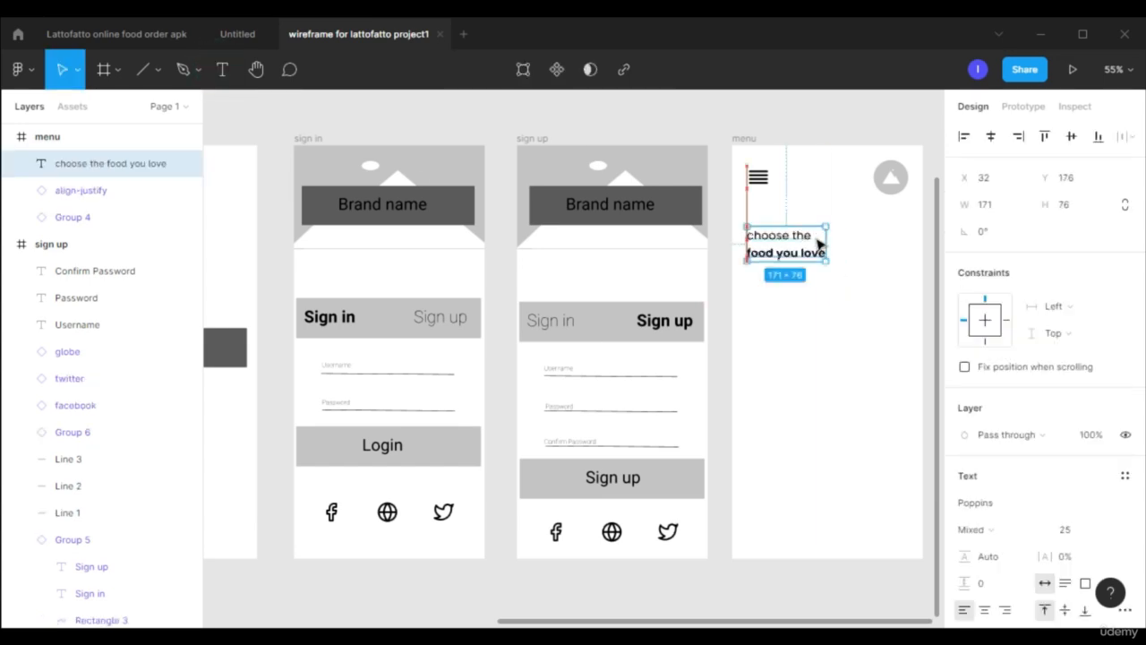
Add the text "Categories" below the two-line tagline in the menu frame, in Roboto Regular at size 28.
left_click(853, 376)
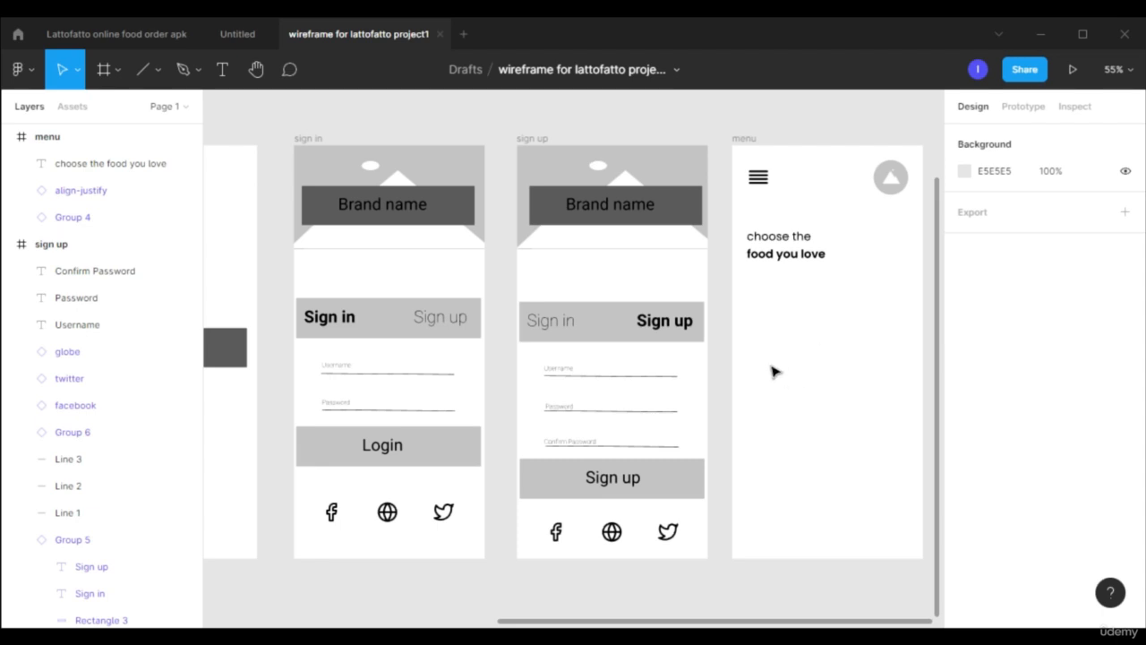
key("t")
left_click(757, 318)
type("Cat")
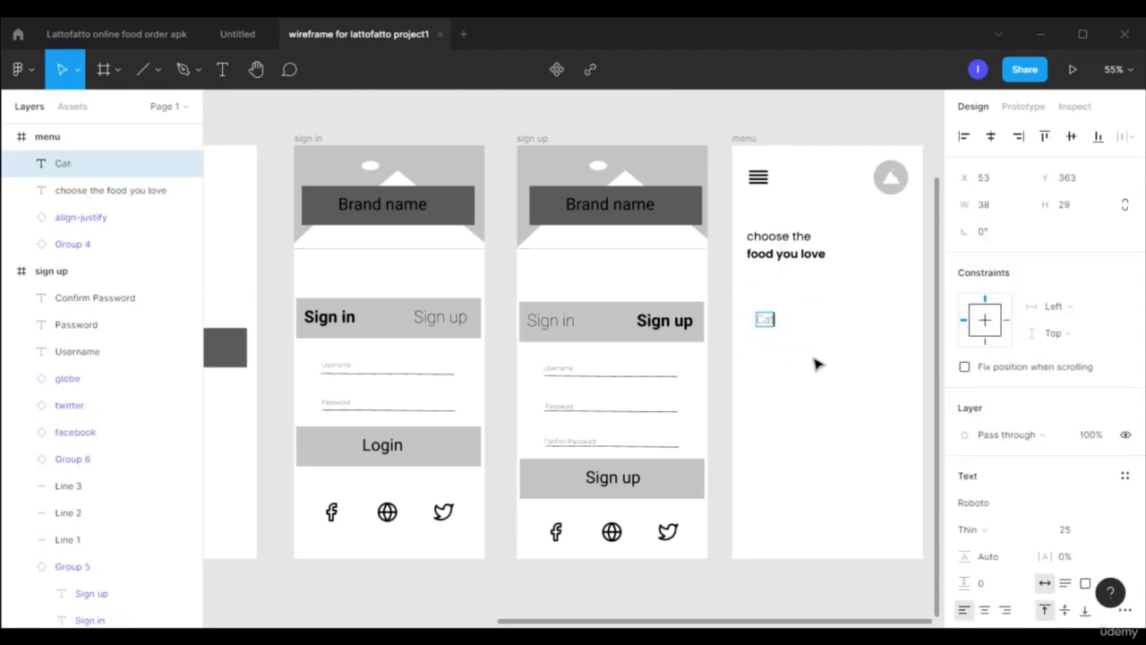
left_click(1015, 403)
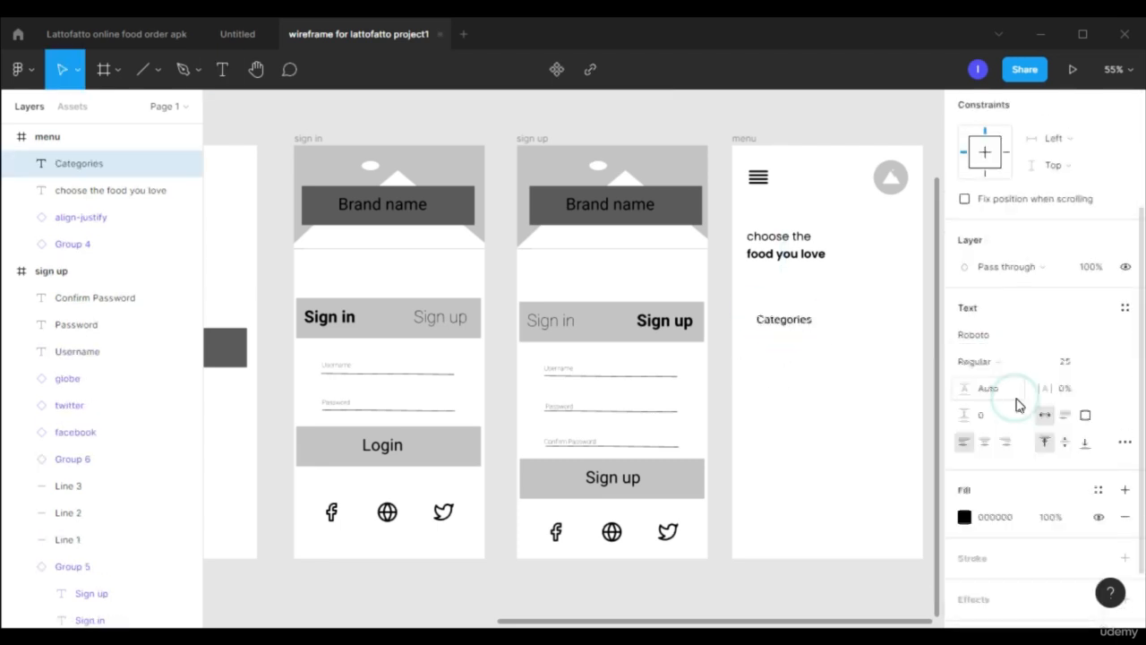
left_click(1107, 362)
left_click(1092, 366)
type("28")
Position the Categories heading beneath the tagline in the menu frame, lined up with the tagline's left edge.
left_click(781, 234)
left_click(787, 320)
scroll(990, 224, "up", 3)
left_click(991, 137)
left_click_drag(826, 320, 787, 353)
left_click(1019, 136)
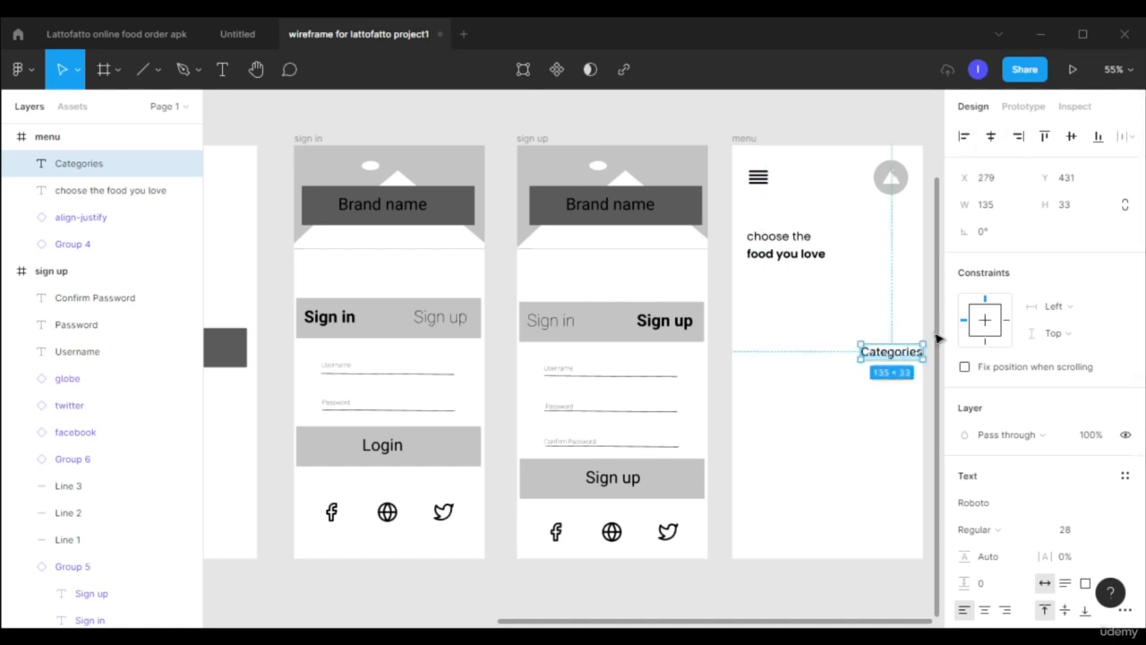
left_click_drag(893, 353, 777, 293)
left_click(783, 344)
Place three 129 × 142 copies of the image placeholder component in a row below Categories, starting at X 32, Y 427.
scroll(779, 354, "down", 2)
scroll(787, 345, "up", 3)
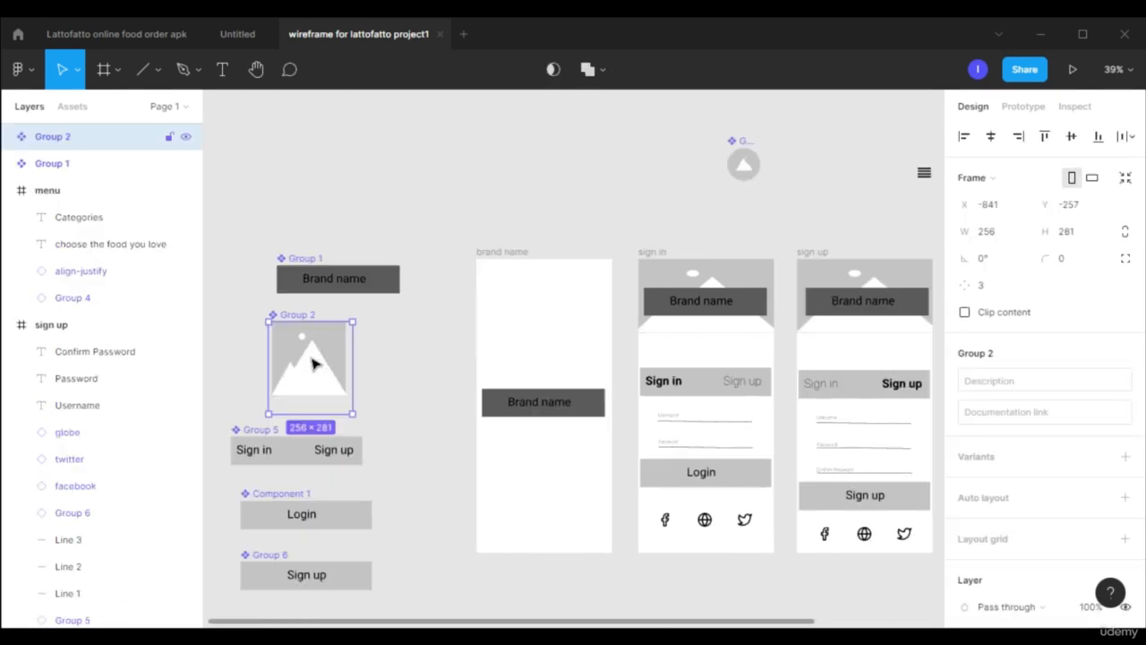
left_click_drag(313, 363, 624, 421)
scroll(660, 386, "up", 4)
left_click_drag(571, 223, 561, 310)
left_click_drag(562, 310, 648, 307)
Align the three category images, distribute their horizontal spacing evenly, and shift the row to start at X 9, Y 425.
left_click(458, 307)
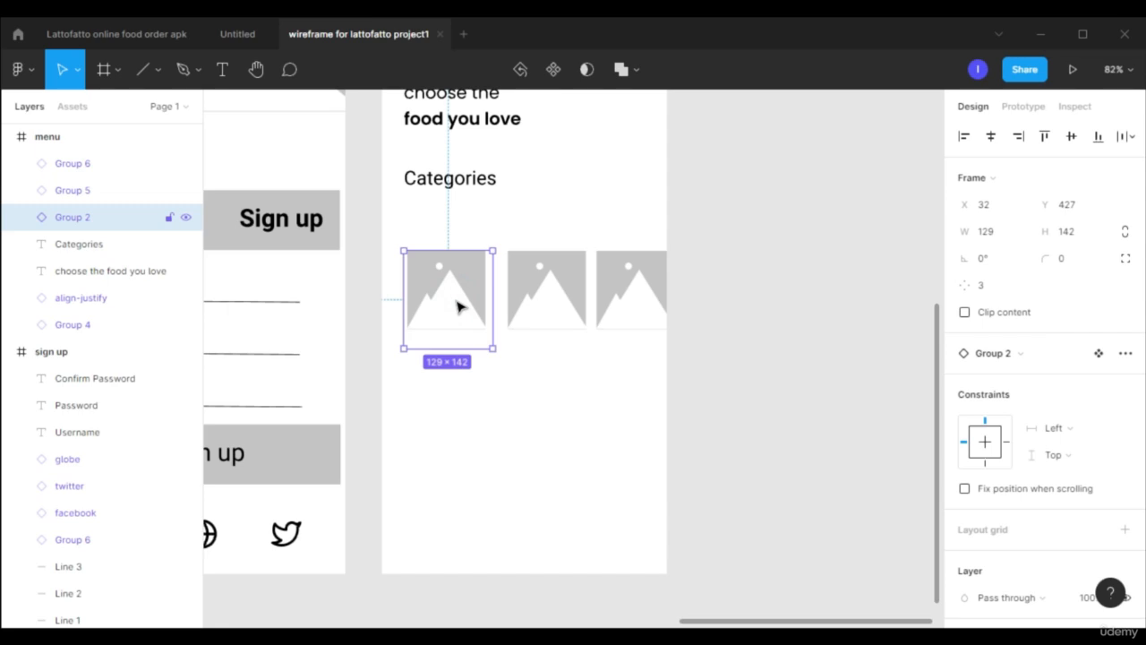
left_click(566, 307, "shift")
left_click(617, 299, "shift")
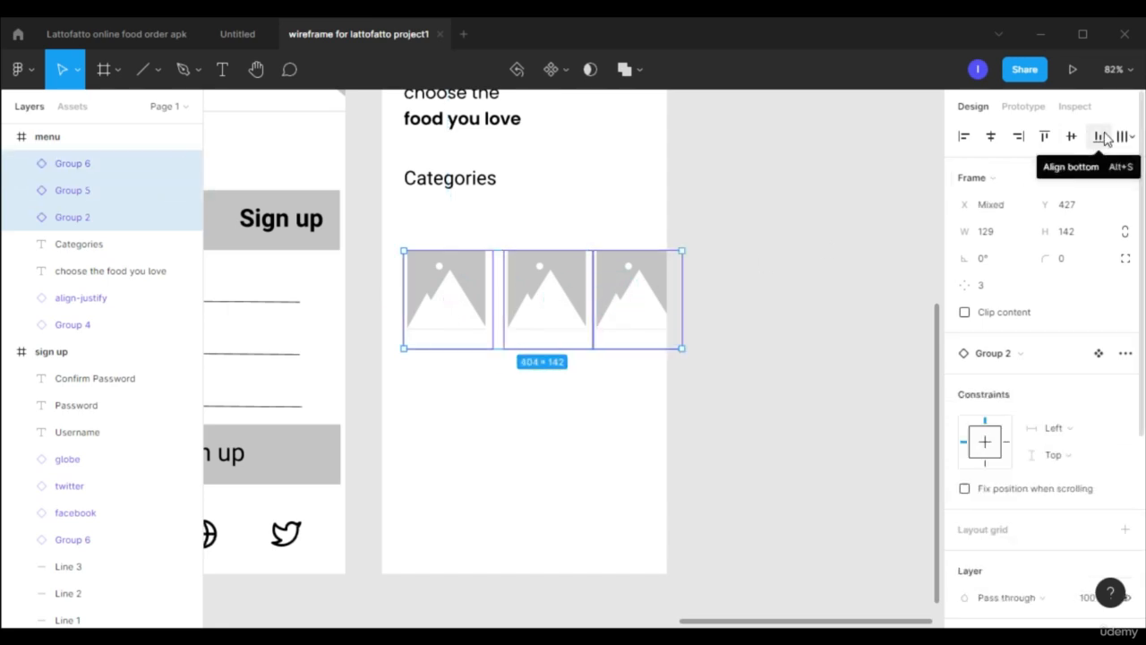
left_click(1070, 139)
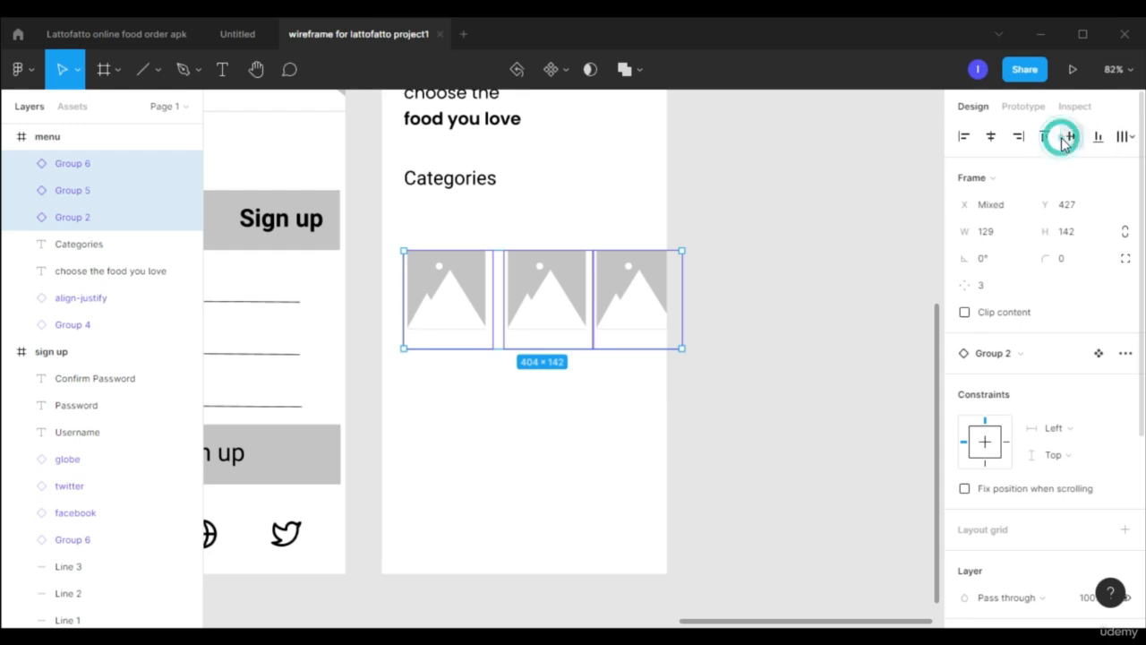
left_click(1129, 136)
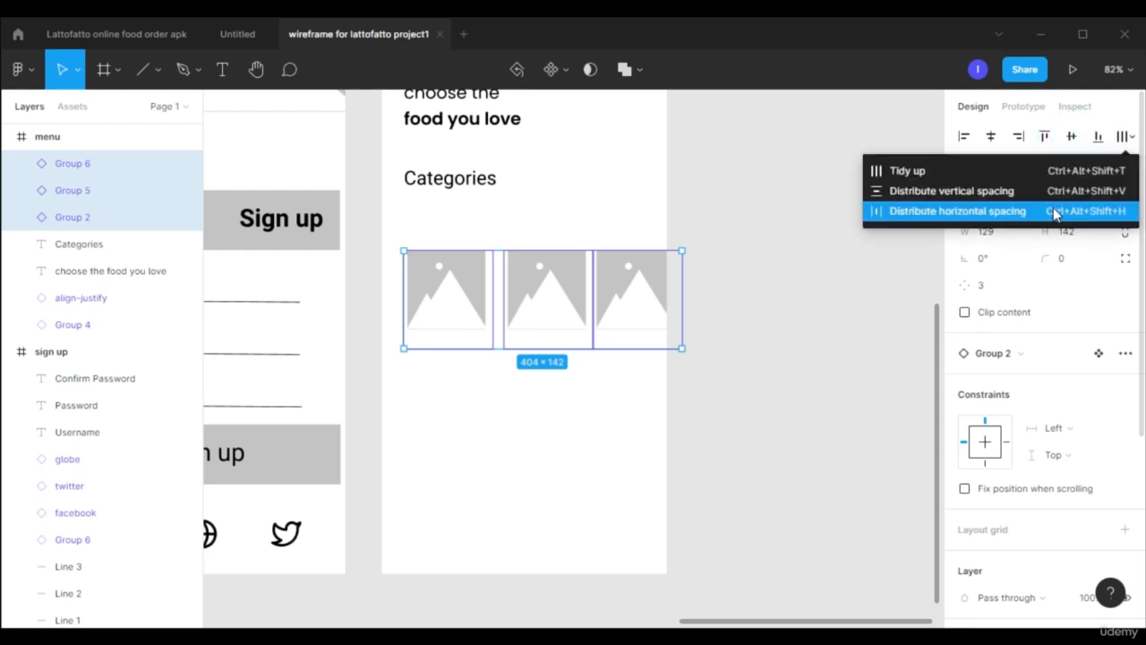
left_click(1055, 212)
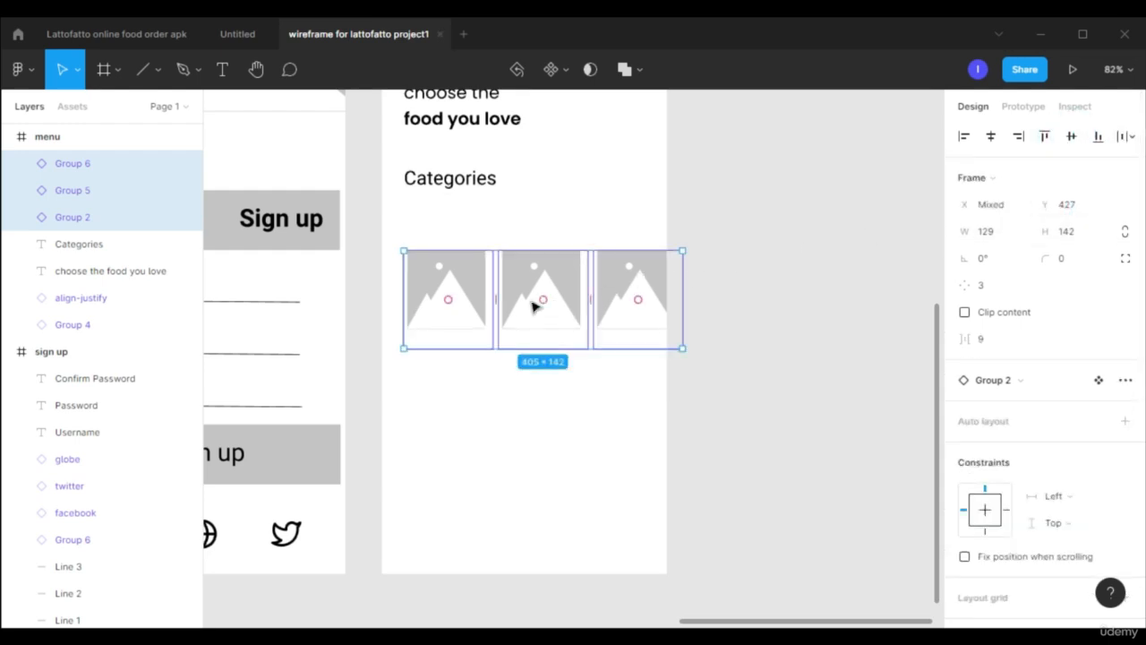
left_click_drag(561, 269, 543, 268)
left_click(772, 271)
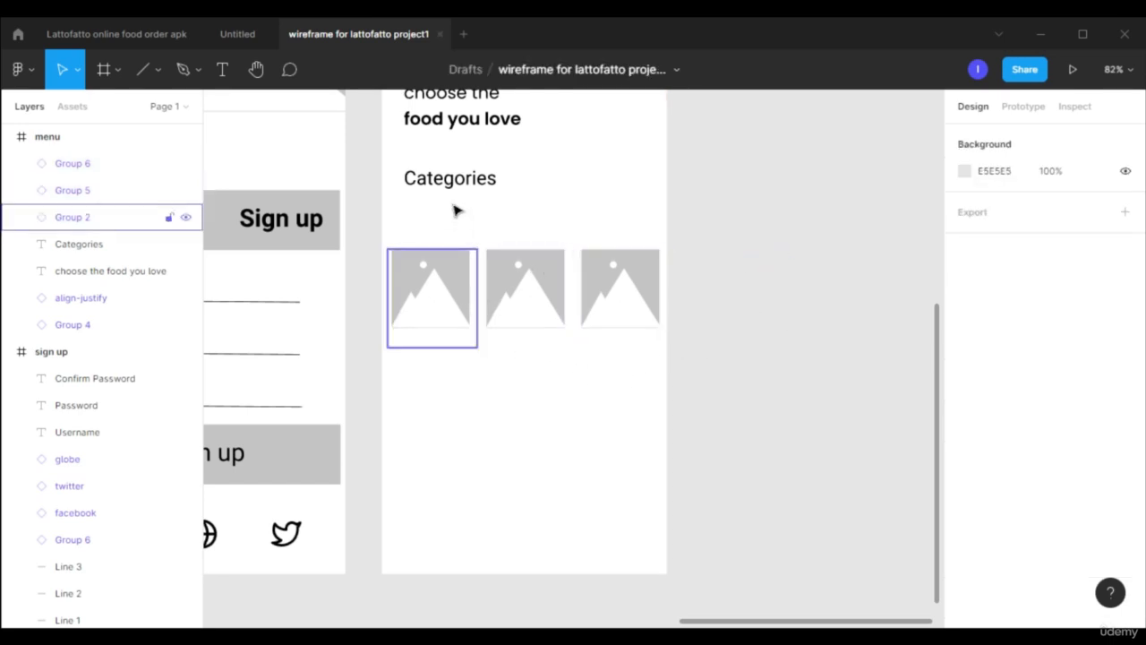
Copy the Categories heading below the first category image, change its text to "Burgers" and set its size to 18.
left_click(474, 182)
left_click_drag(475, 182, 461, 378)
double_click(461, 377)
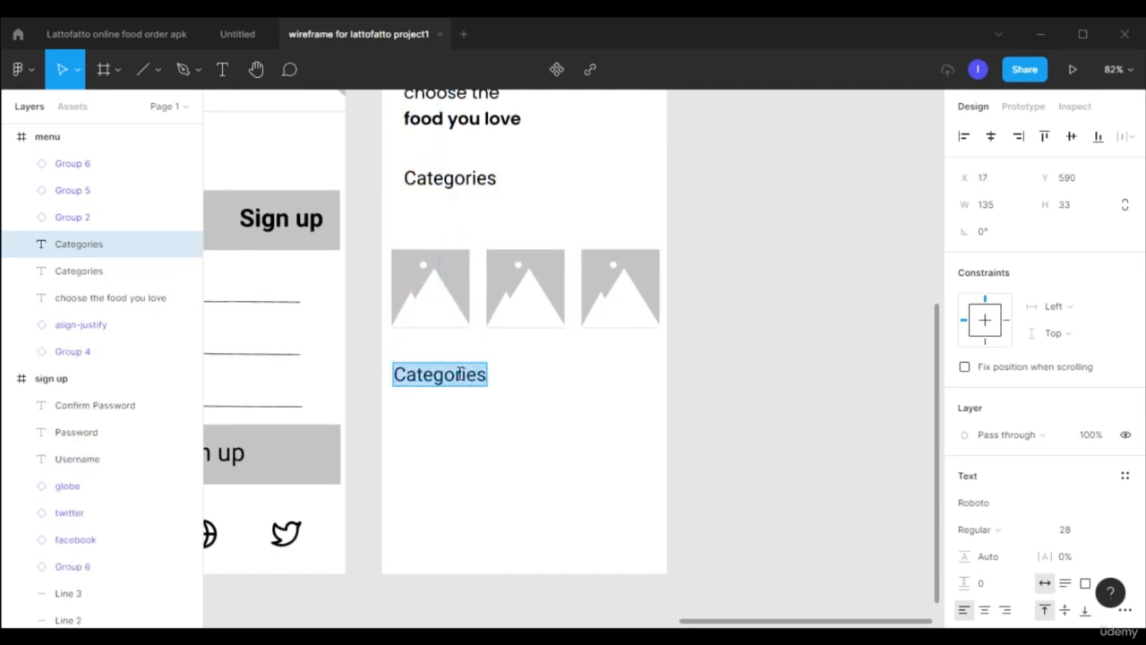
type("B")
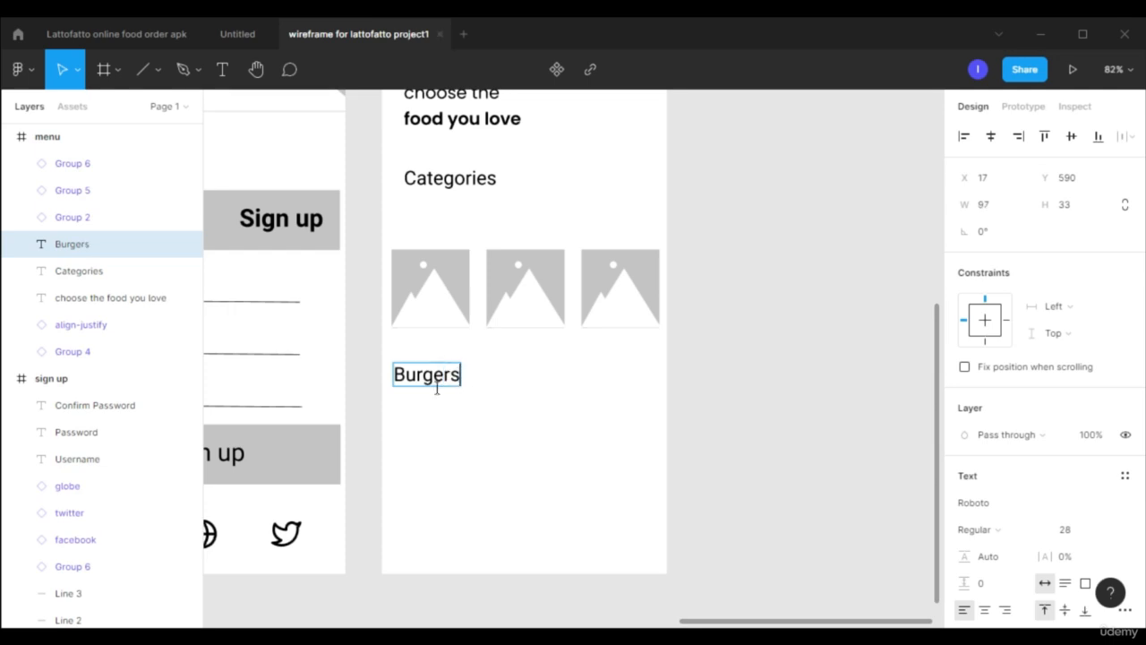
type("urgers")
key("ctrl+a")
scroll(1091, 273, "down", 5)
left_click(1108, 286)
left_click(1082, 419)
Duplicate the Burgers label under the second and third images and change the copies to "Pizza" and "Chicken".
left_click_drag(420, 376, 533, 356)
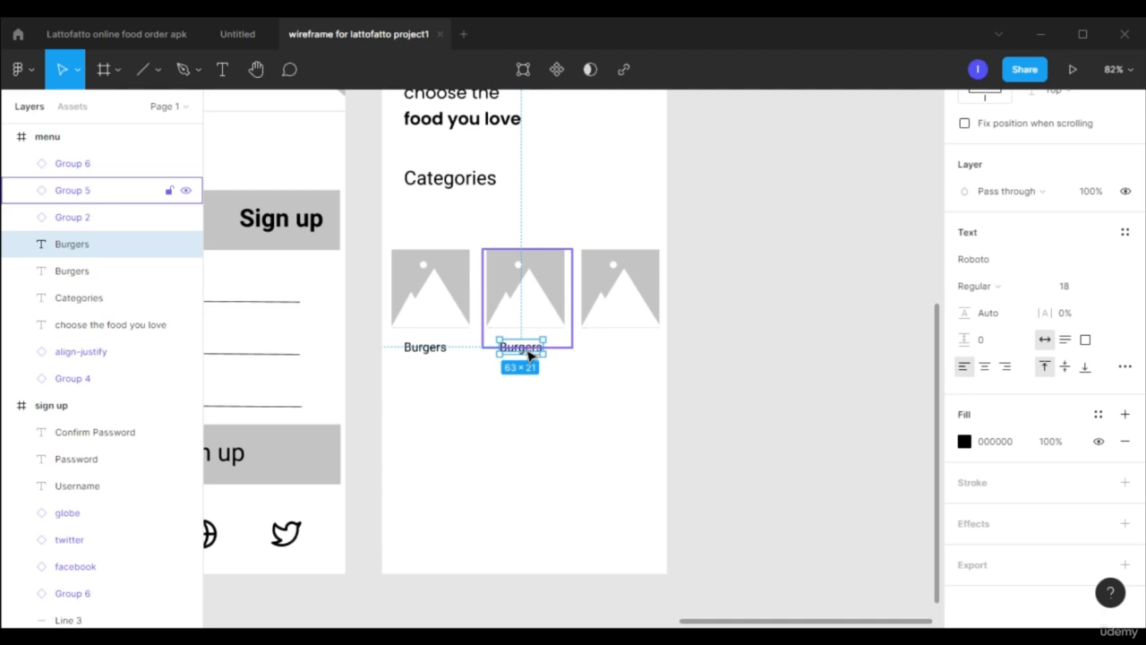
left_click(527, 347)
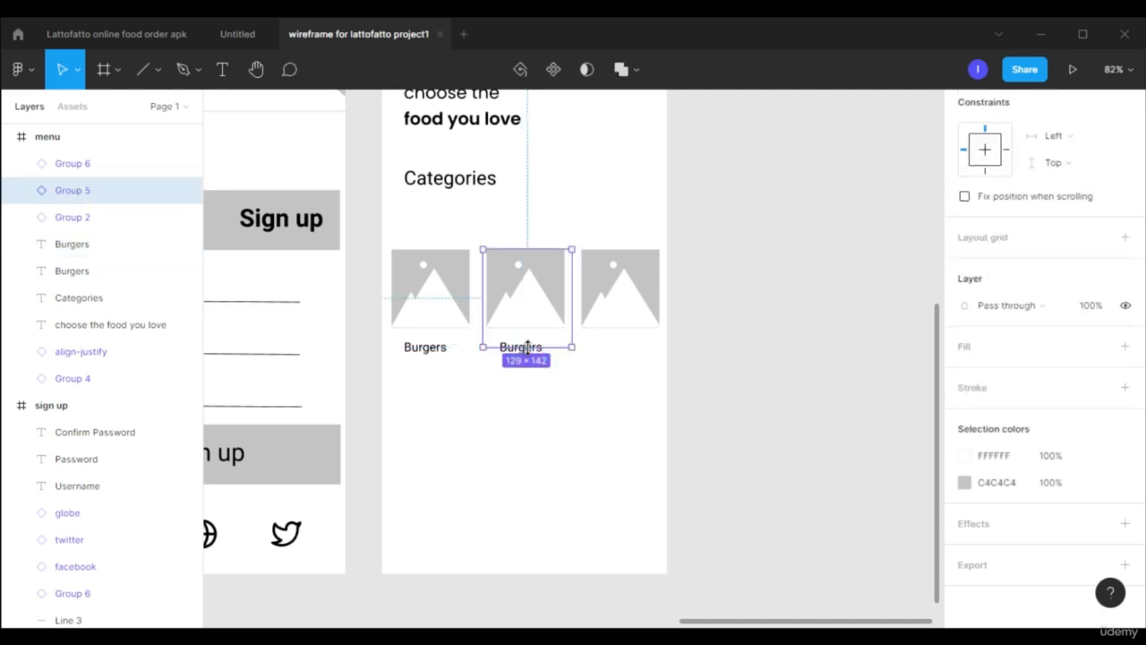
double_click(530, 346)
scroll(537, 333, "up", 2)
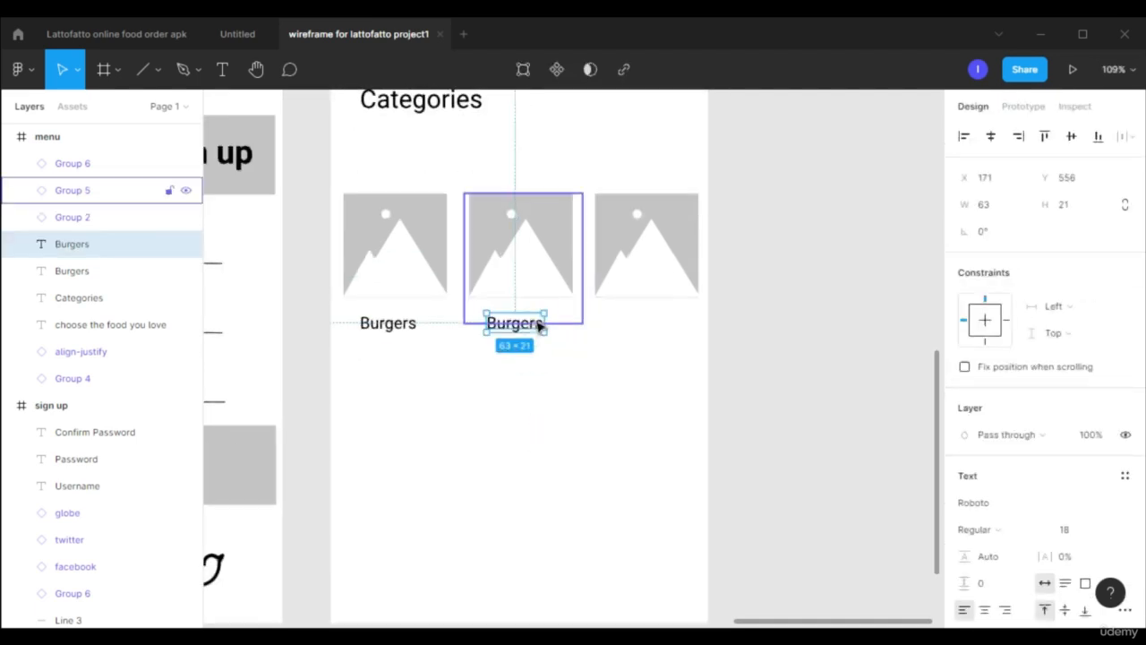
type("Pizza")
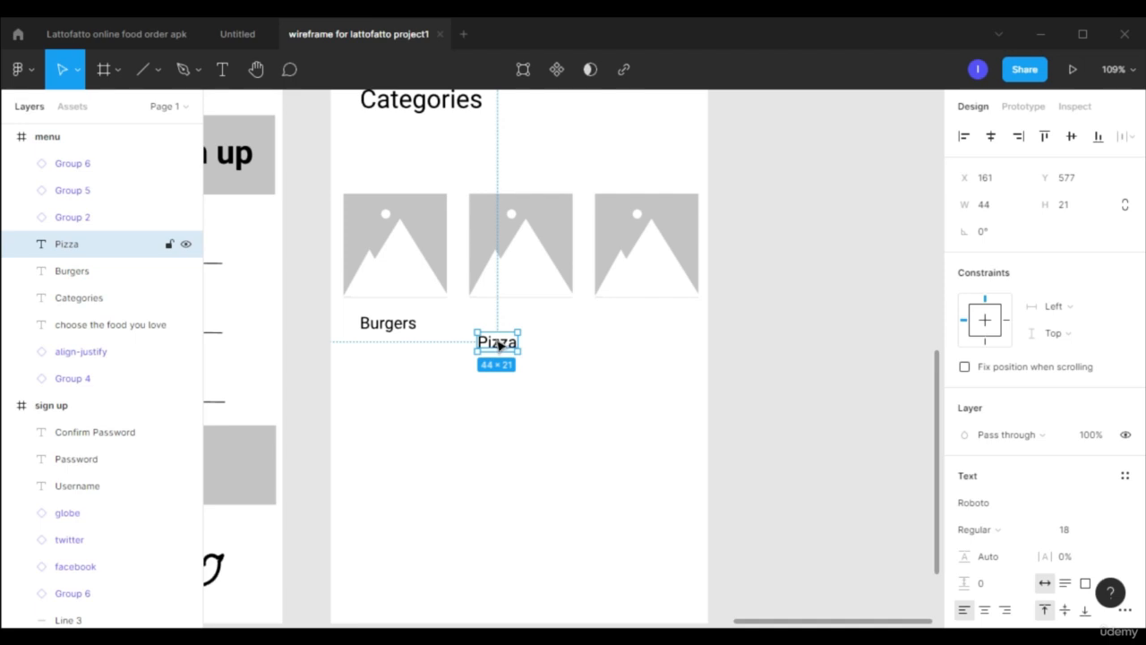
left_click_drag(502, 350, 640, 346)
double_click(640, 346)
type("Chicken")
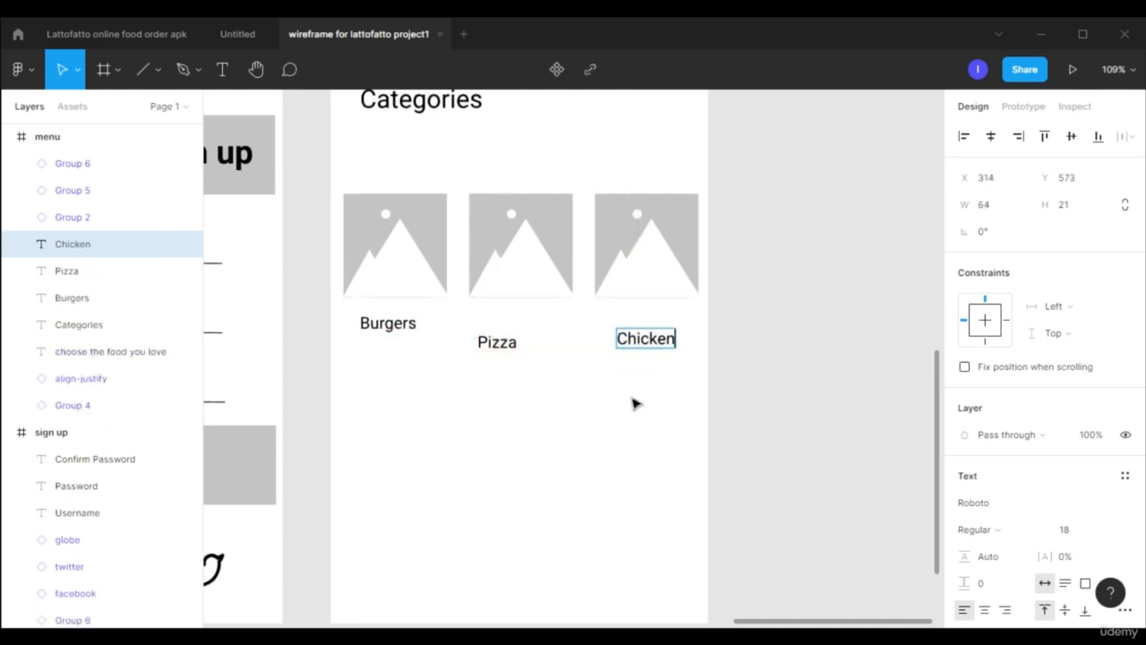
Align the Burgers, Pizza and Chicken labels by their bottom edges and distribute their horizontal spacing evenly.
key("Escape")
left_click(516, 351, "shift")
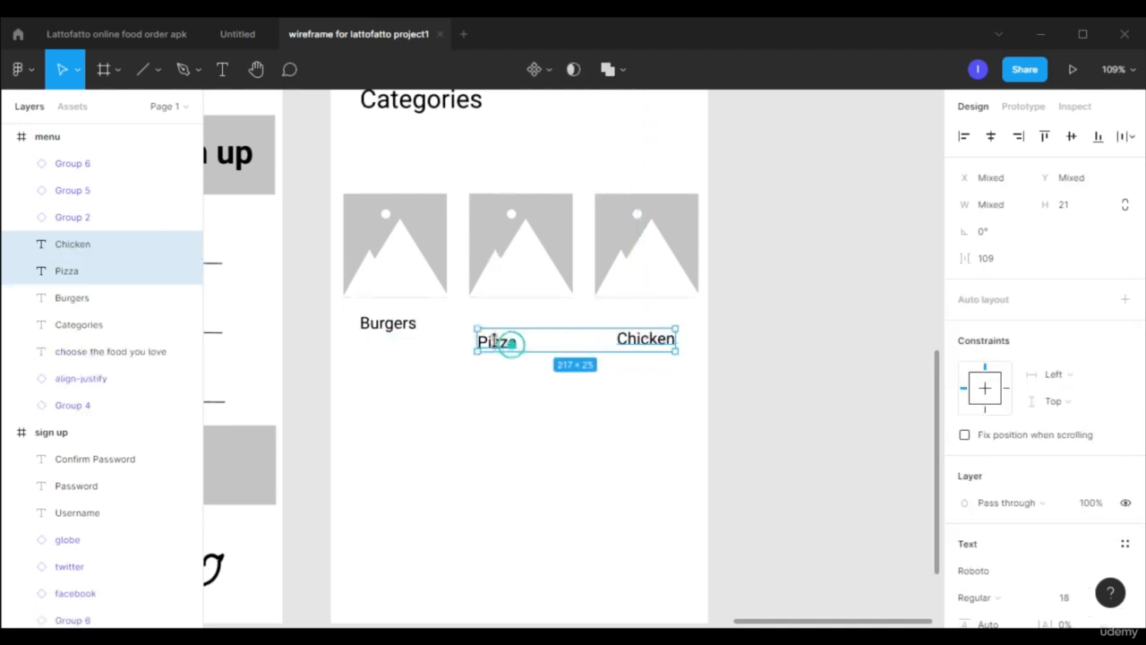
left_click(409, 325, "shift")
left_click(1099, 137)
left_click(1123, 138)
left_click(1081, 213)
Move the Burgers, Pizza and Chicken labels together up to Y 546, directly beneath the category images.
left_click(855, 278)
scroll(854, 277, "down", 3)
scroll(854, 278, "up", 4)
scroll(849, 287, "up", 1)
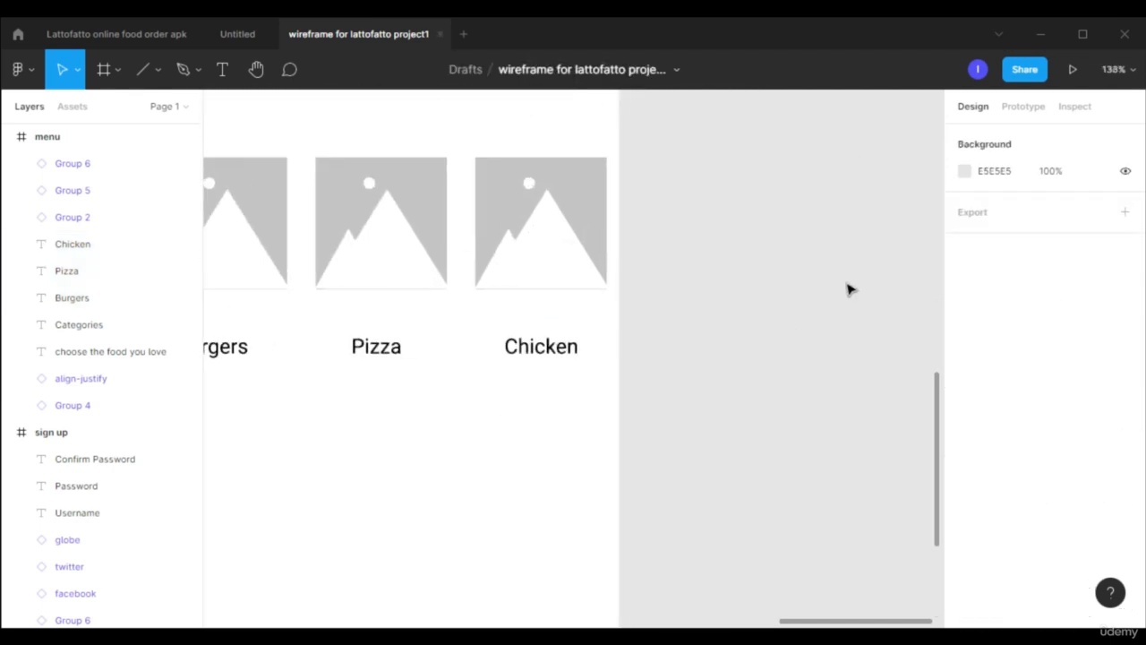
scroll(847, 289, "left", 3)
left_click(492, 346)
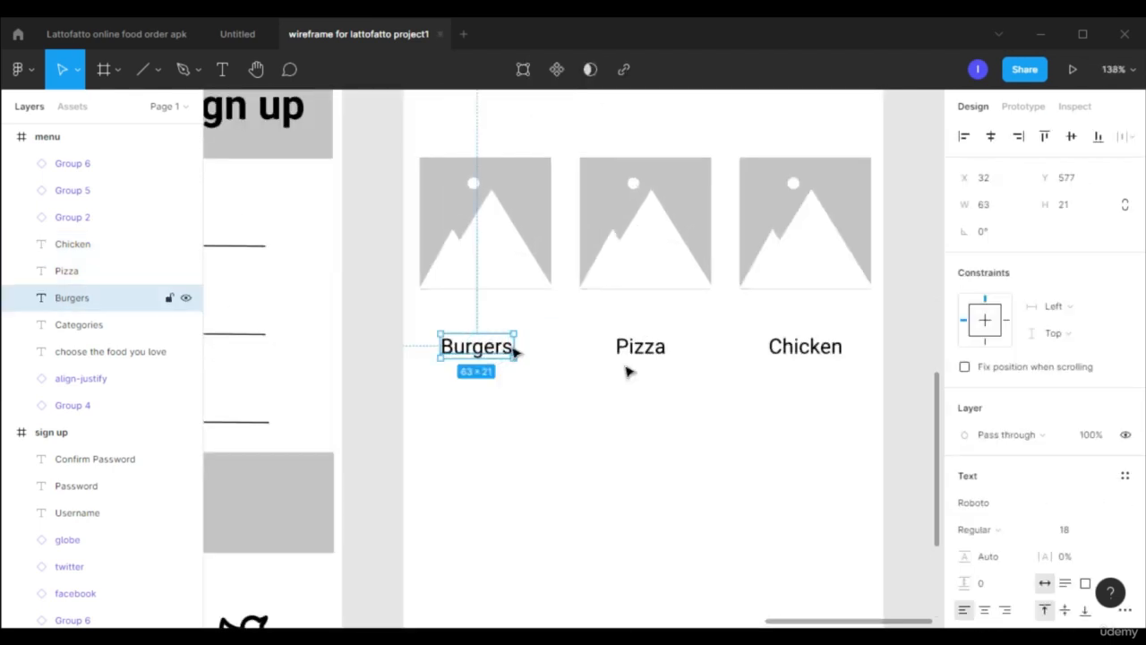
left_click(641, 357, "shift")
left_click(810, 348, "shift")
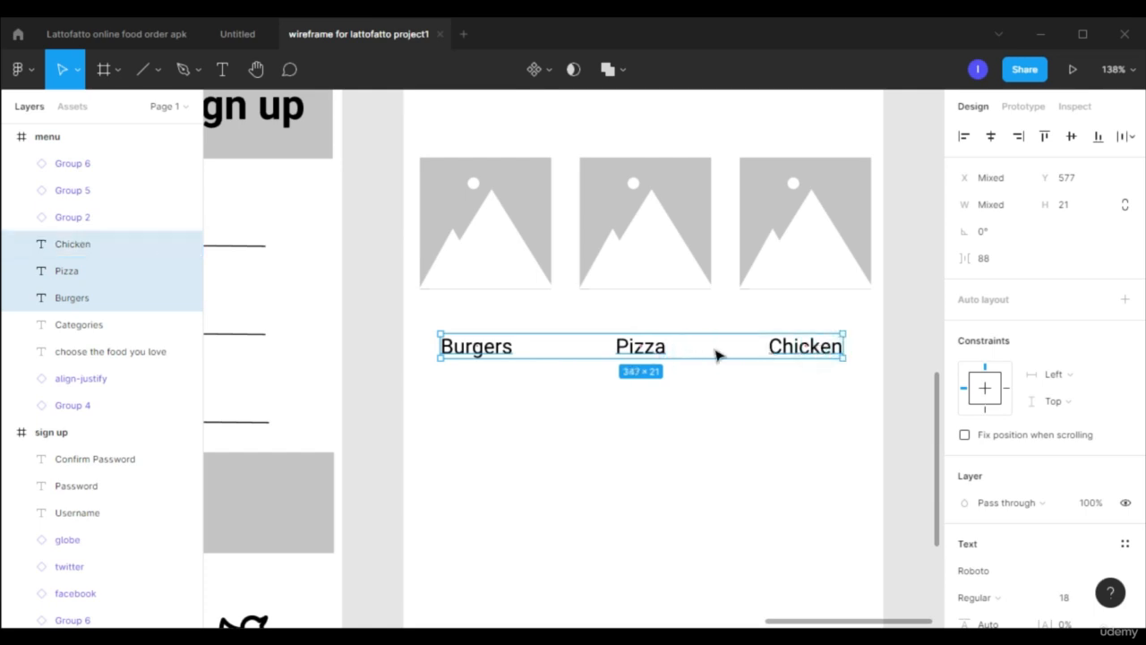
left_click_drag(716, 356, 726, 316)
left_click(911, 304)
Enlarge the image above the Burgers label slightly so it stands out from the other two category images.
scroll(911, 304, "down", 5)
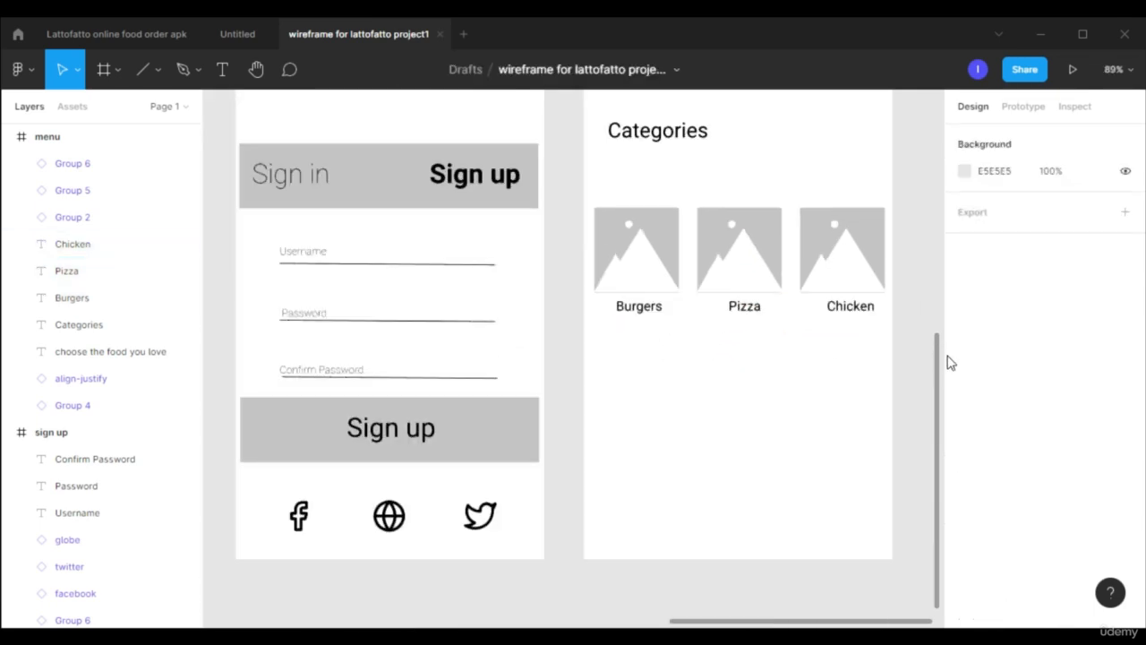
left_click(636, 256)
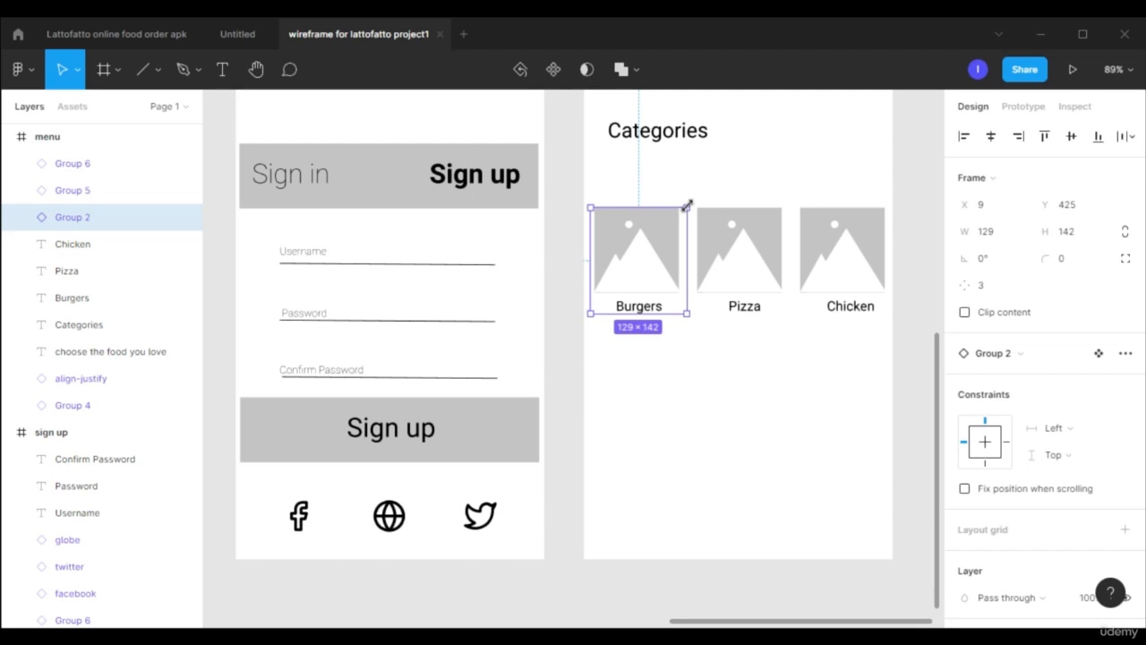
left_click_drag(687, 205, 695, 196)
left_click_drag(657, 244, 658, 252)
left_click(711, 468)
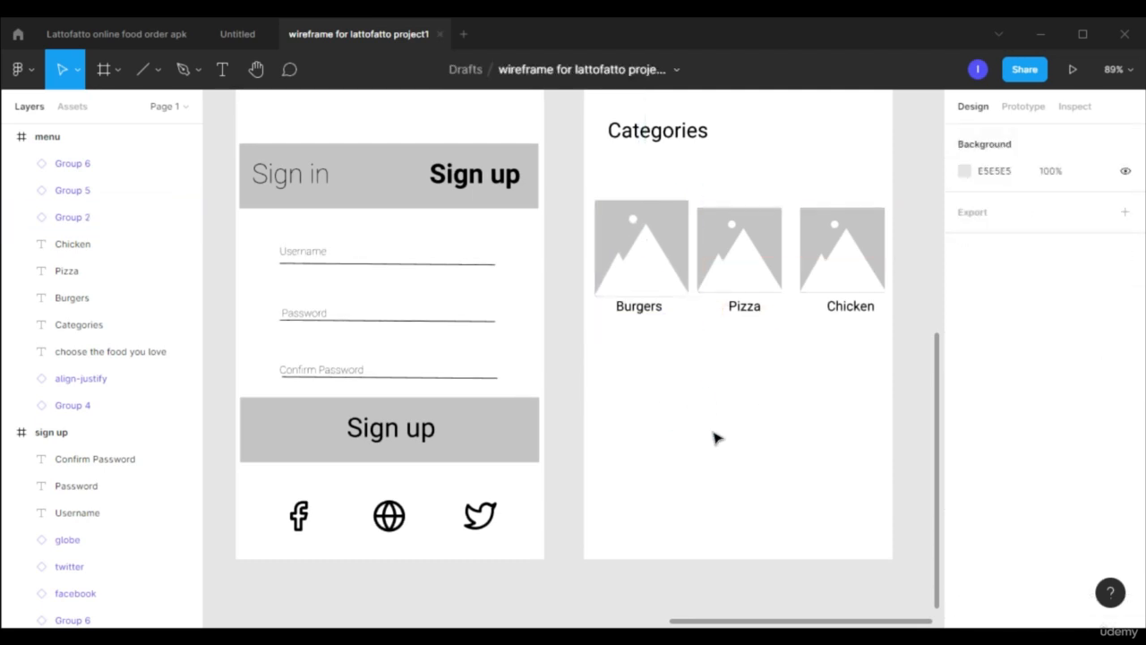
Place two copies of the Pizza image in a second row below the categories, at X 32 and X 246, Y 646.
left_click(757, 251)
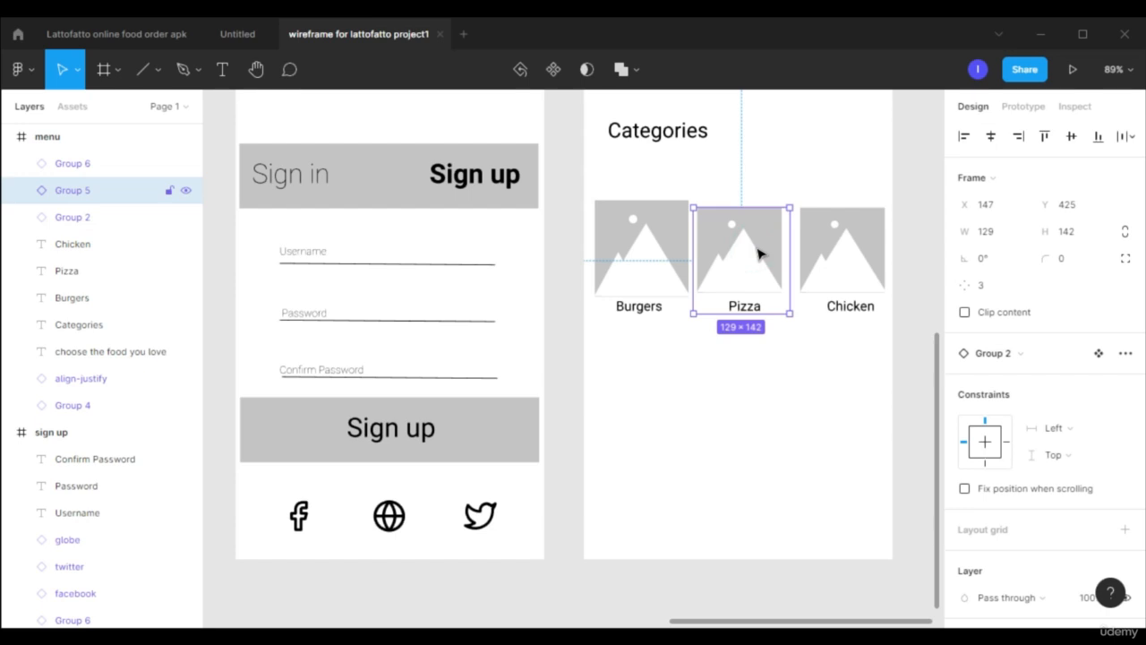
left_click_drag(760, 289, 673, 423)
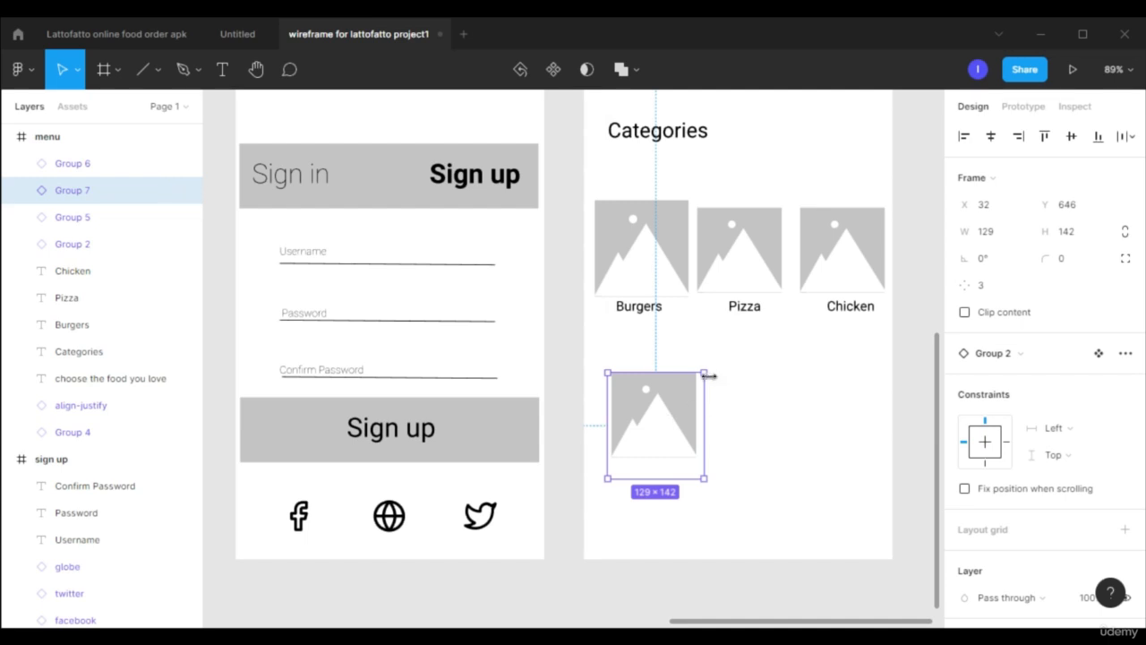
left_click_drag(665, 427, 824, 427)
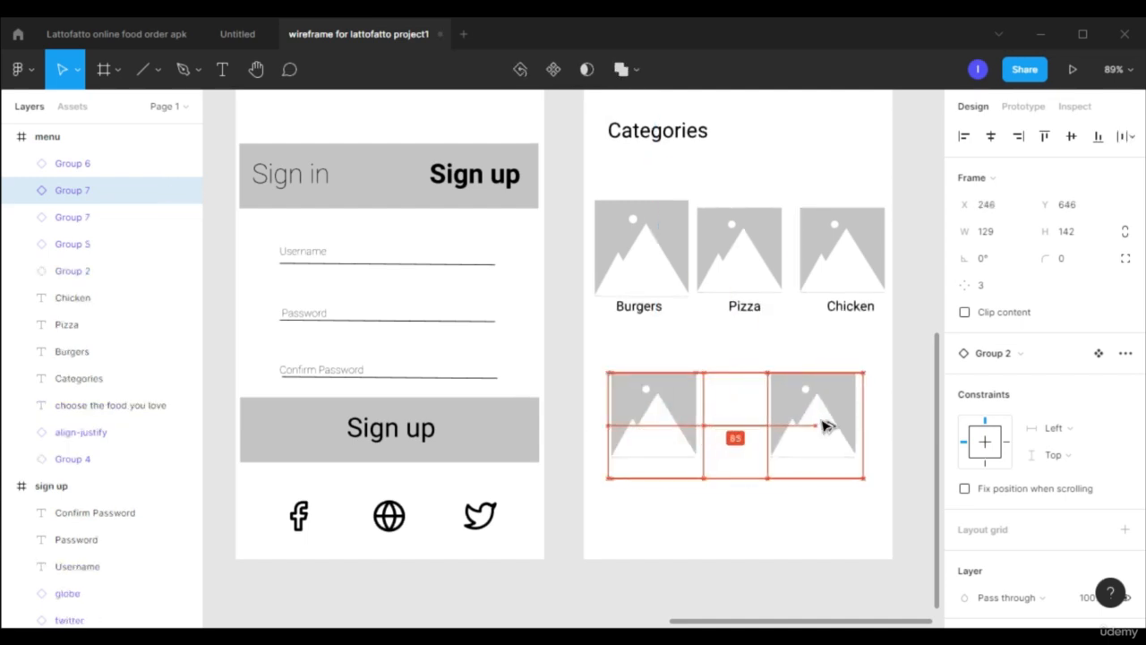
Enlarge the left image in the second row to 161 × 177 and position it at X 25, Y 618.
left_click(663, 431)
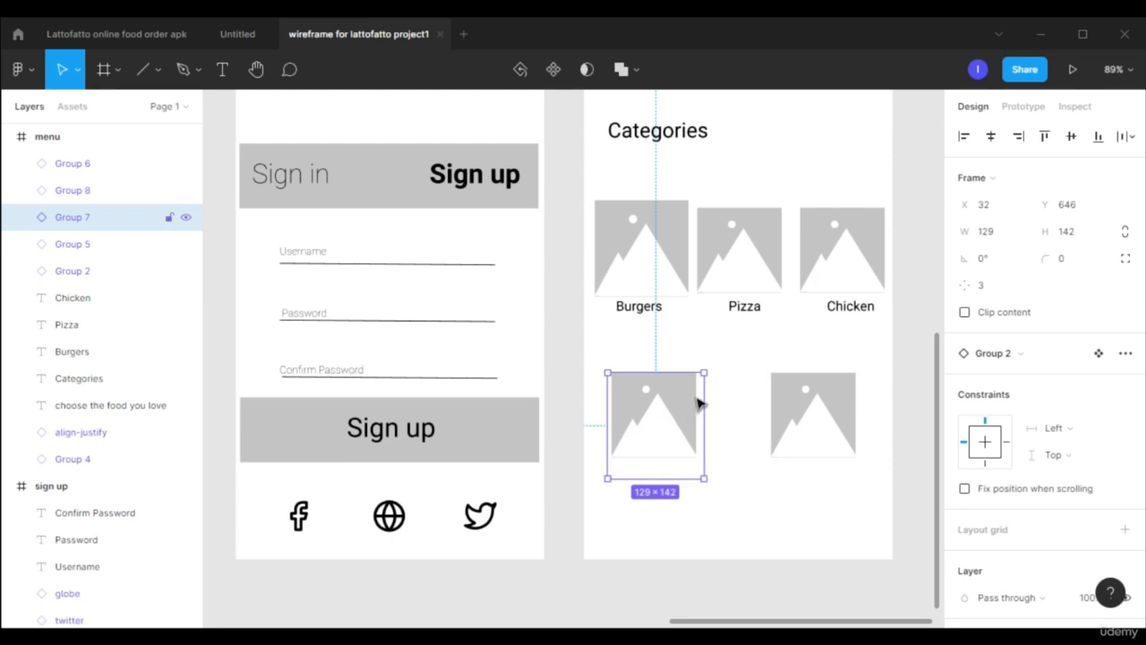
left_click_drag(711, 370, 726, 364)
left_click_drag(682, 398, 683, 411)
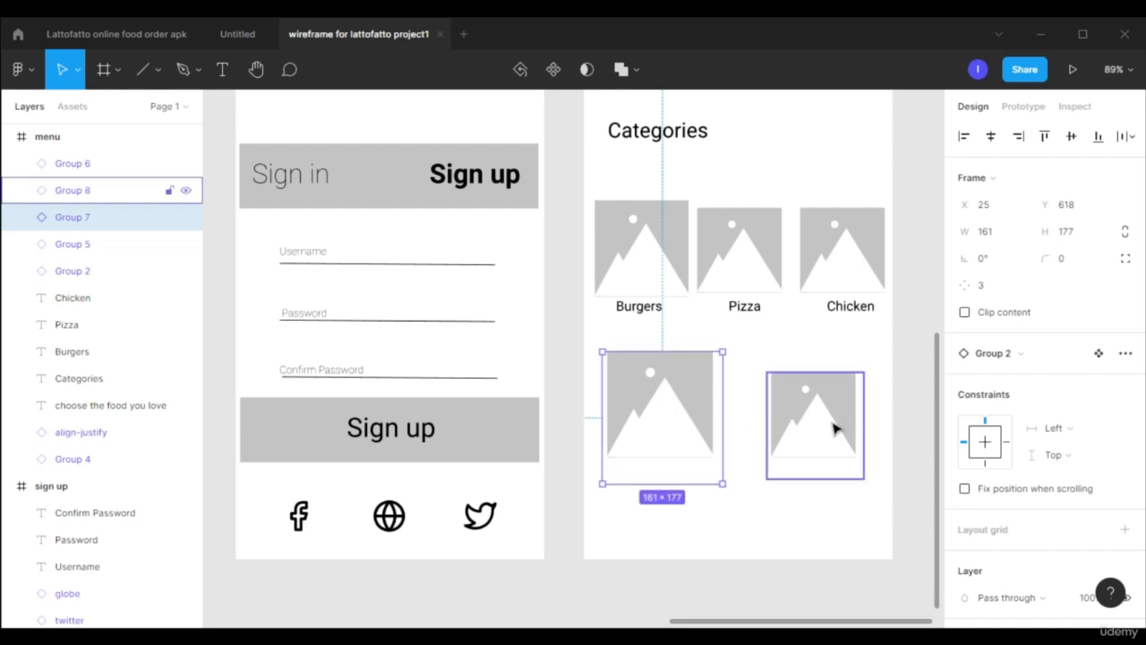
left_click(832, 428)
left_click(743, 338)
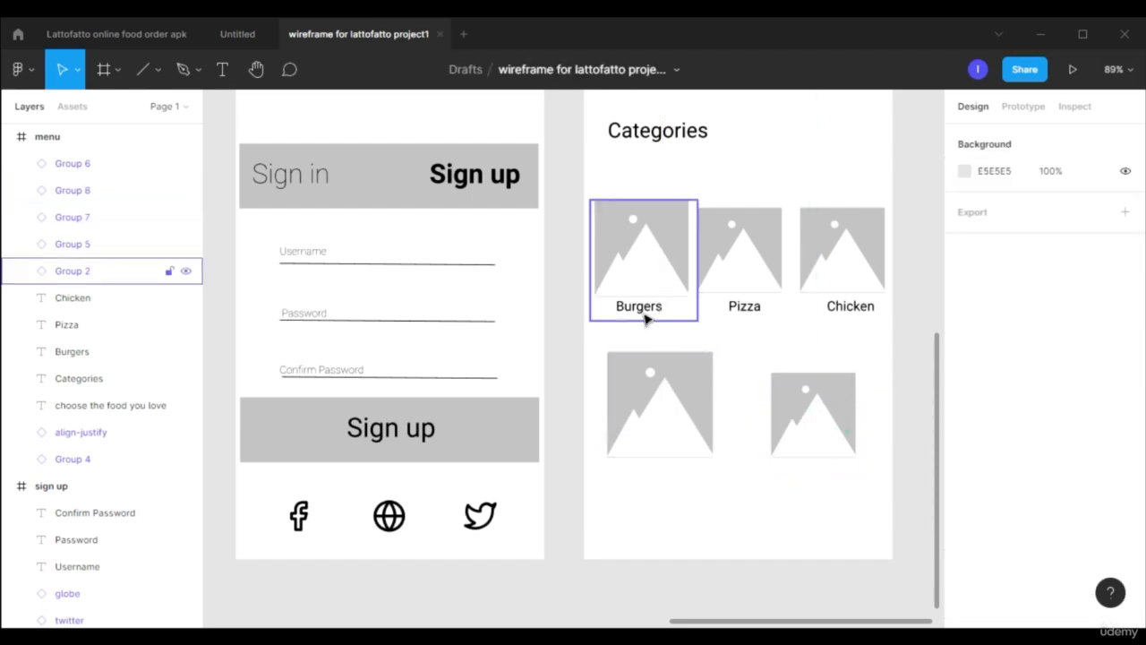
Set the Burgers label under the first category image to bold.
left_click(89, 351)
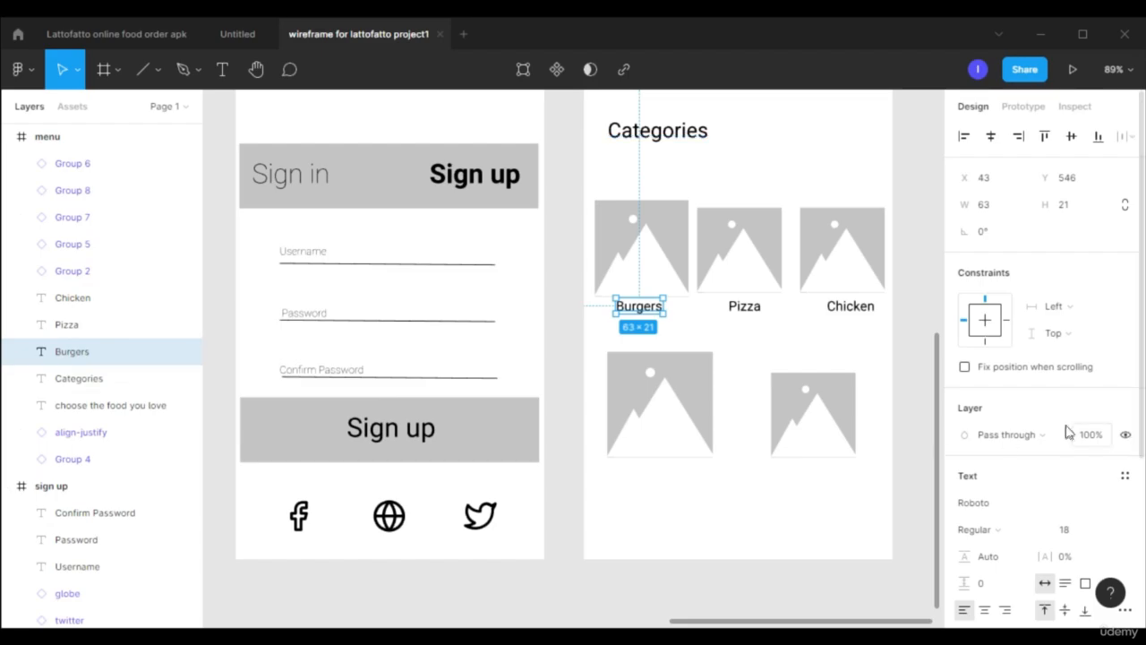
scroll(1066, 433, "down", 3)
left_click(973, 285)
left_click(985, 325)
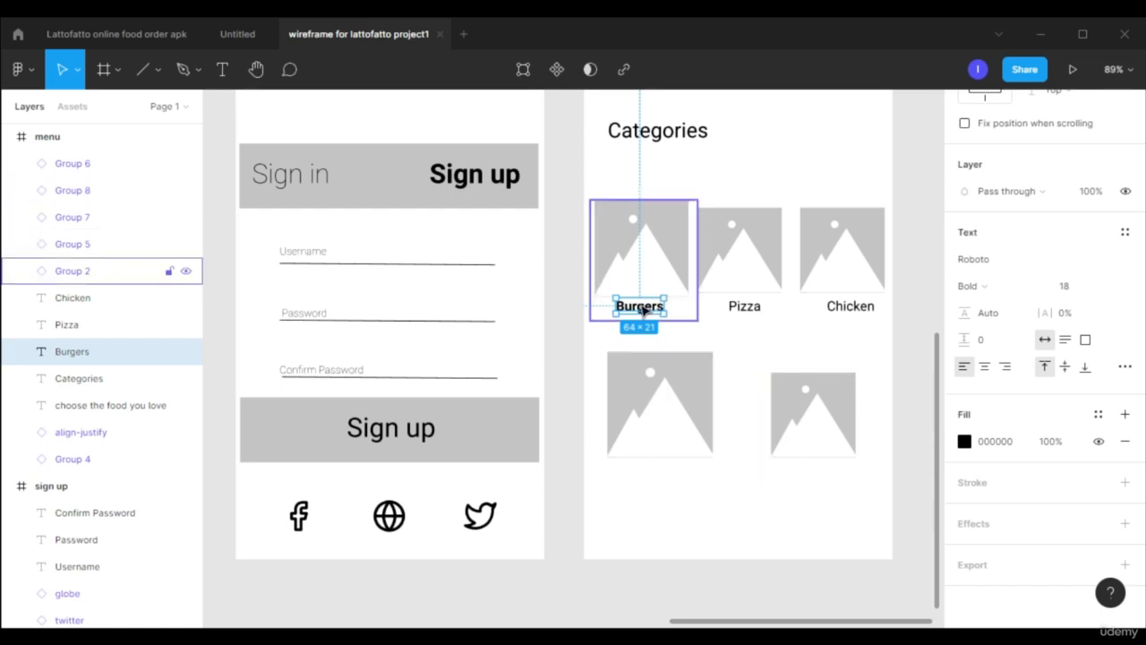
Copy the bold Burgers label below the large second-row image, change its text to "$15" and place it at about X 43, Y 804.
left_click_drag(642, 310, 647, 481)
left_click(644, 475)
left_click(644, 476)
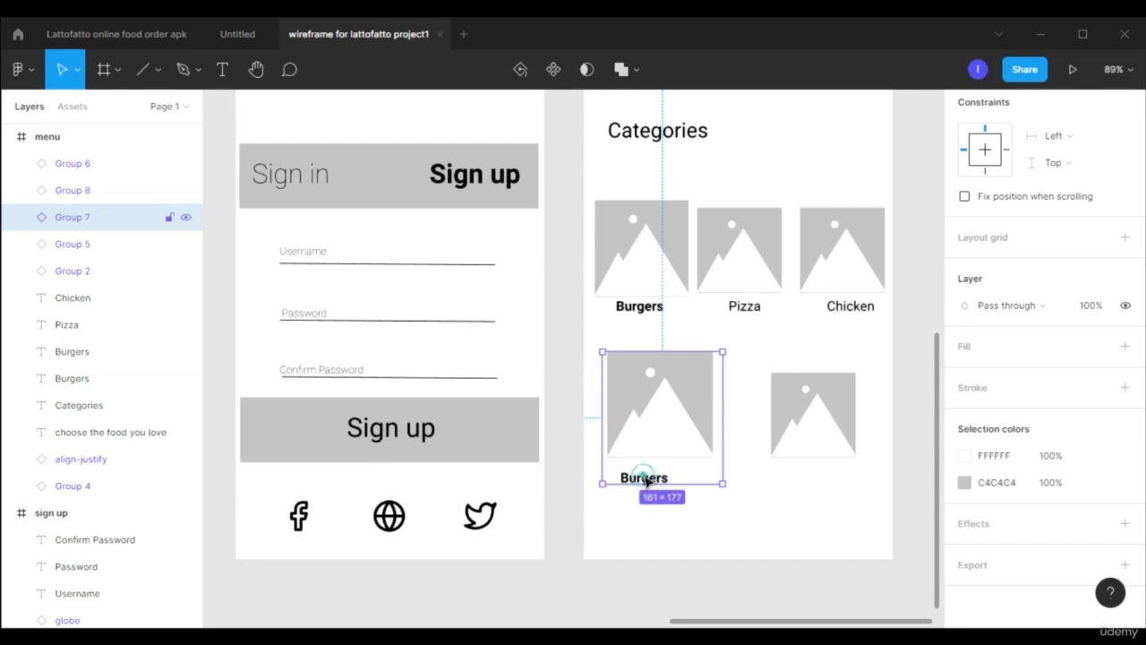
left_click(643, 475)
left_click(682, 529)
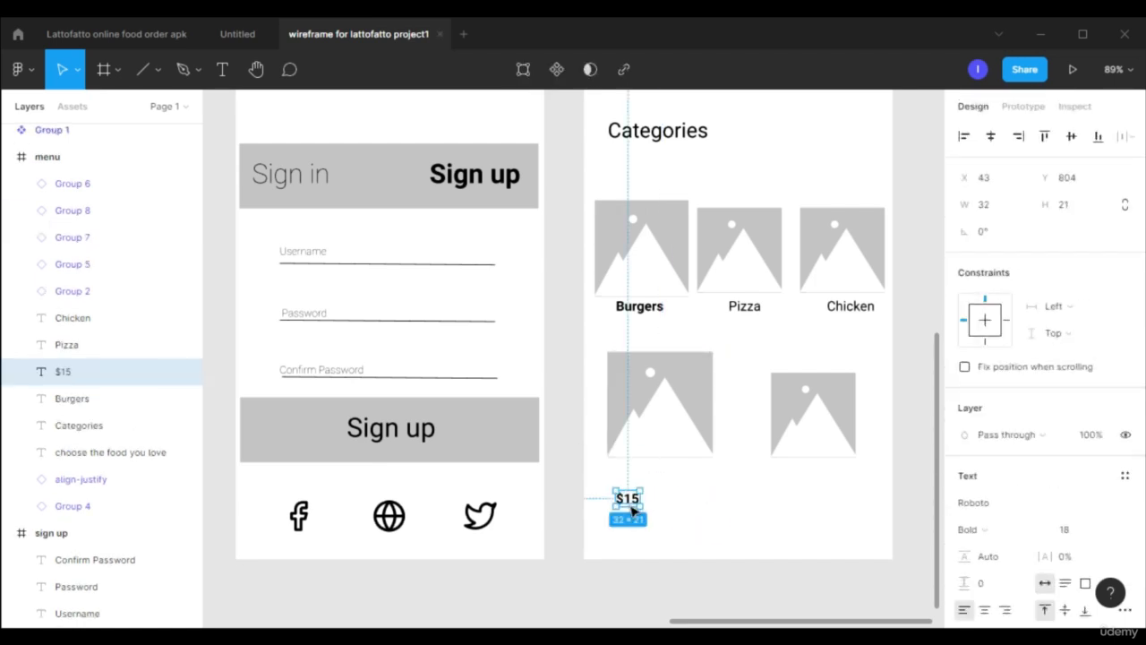
Enlarge the $15 text box to 56 × 37, set its font size to 24 and place it at X 38, Y 795.
left_click(655, 524)
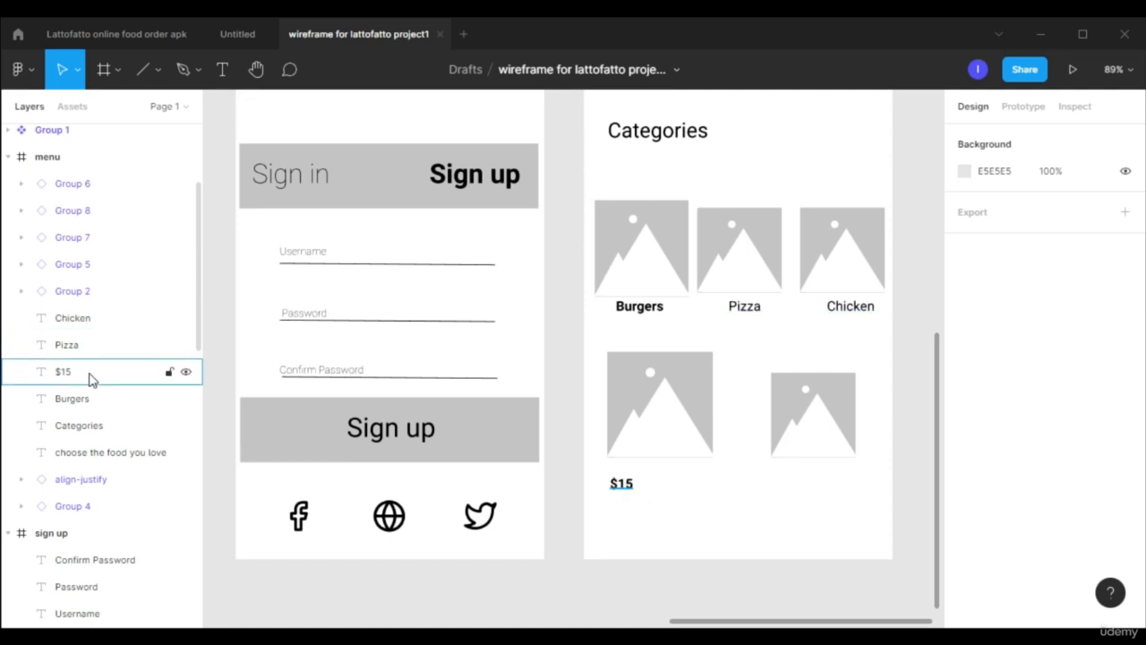
left_click(90, 374)
mouse_move(639, 498)
left_mouse_down()
mouse_move(635, 488)
mouse_move(637, 512)
left_mouse_up()
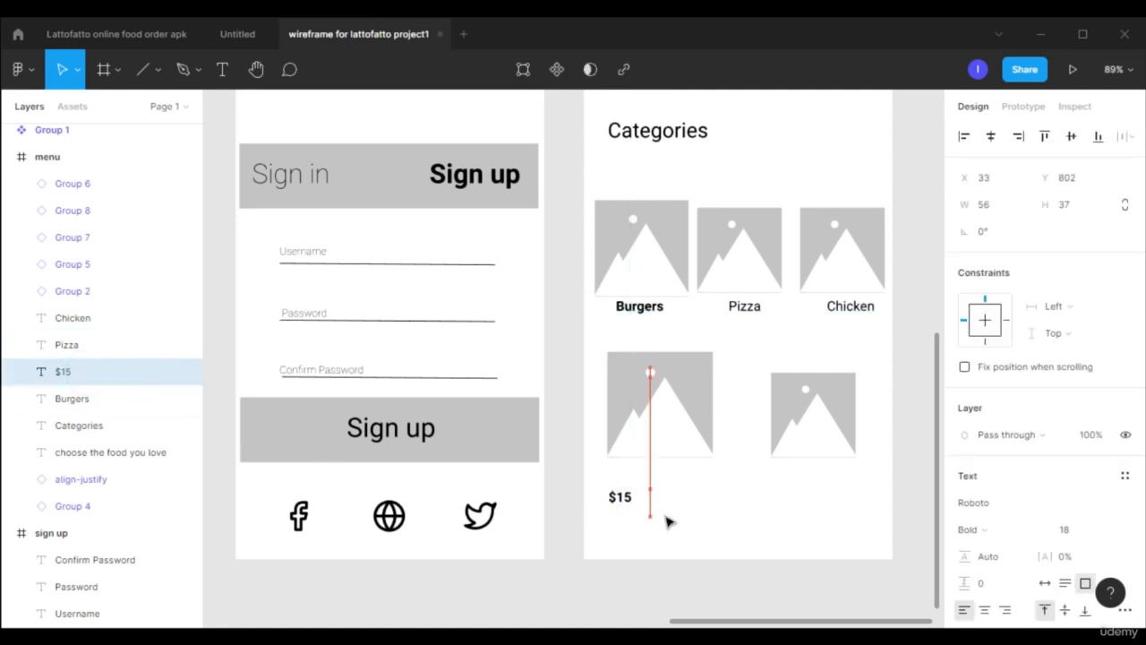
left_click(1104, 530)
left_click(1094, 467)
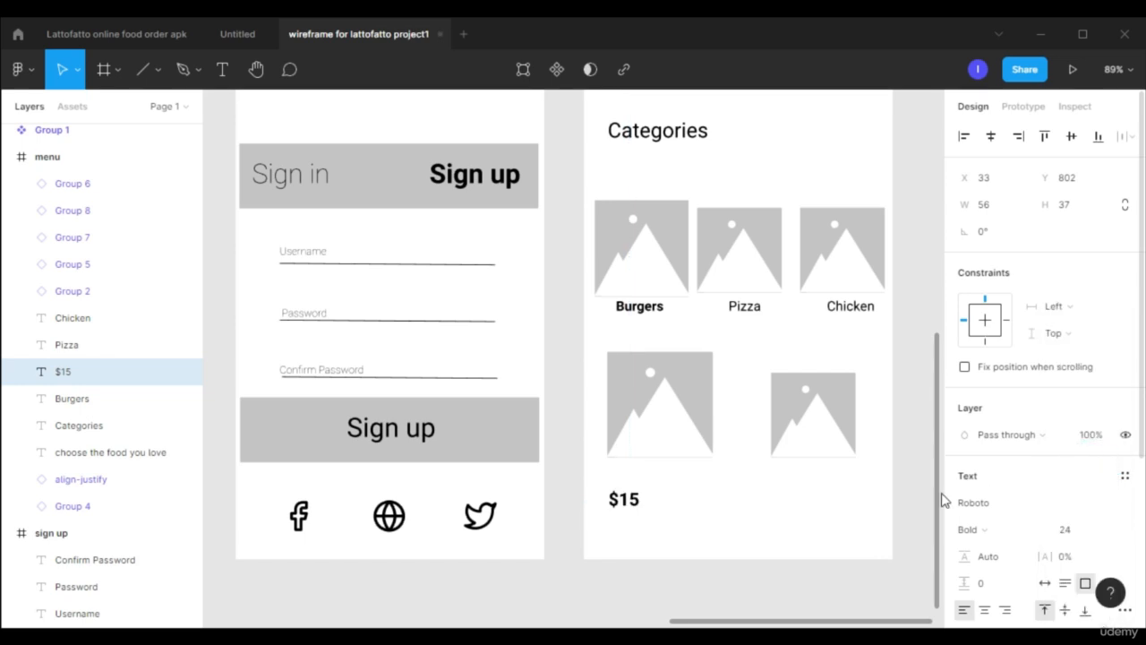
scroll(704, 508, "up", 3)
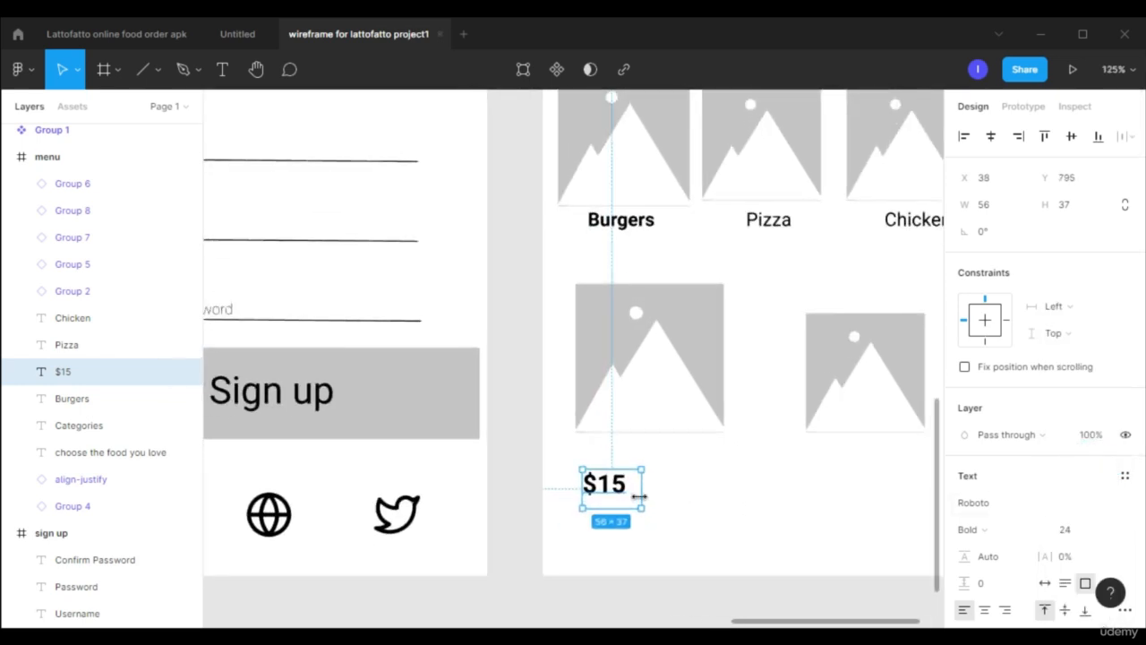
Copy the $15 price below the smaller second-row image, change its text to "$18" and place it at X 251, Y 795.
left_click_drag(634, 495, 854, 495)
left_click(850, 492)
left_click(851, 493)
double_click(821, 487)
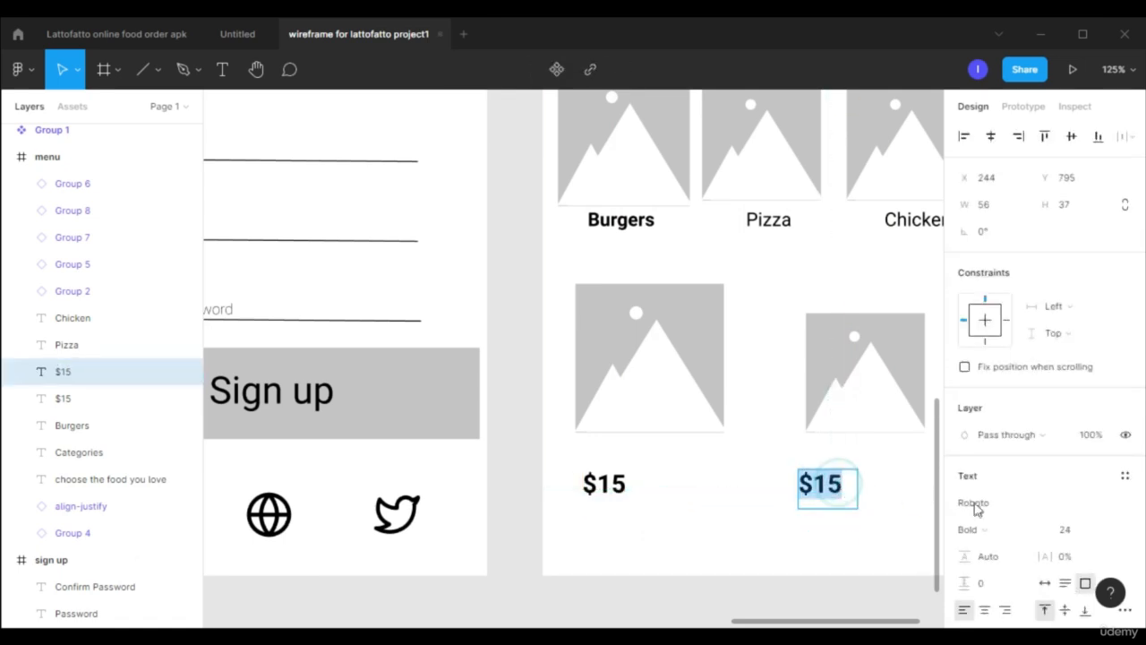
left_click(819, 493)
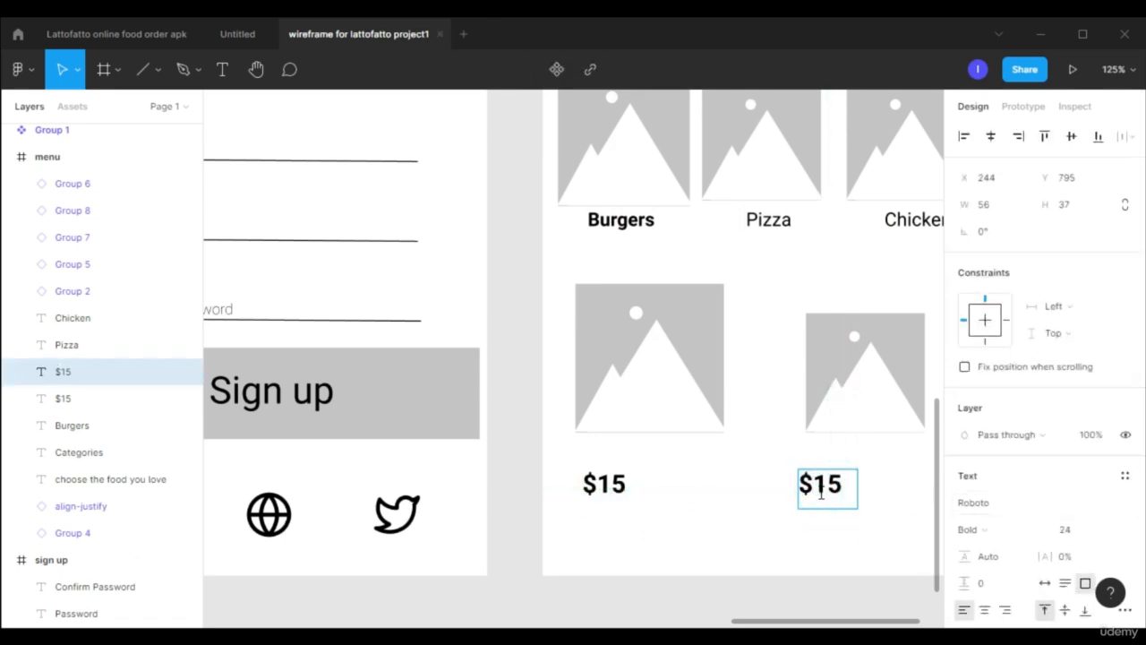
type("8")
left_click(761, 509)
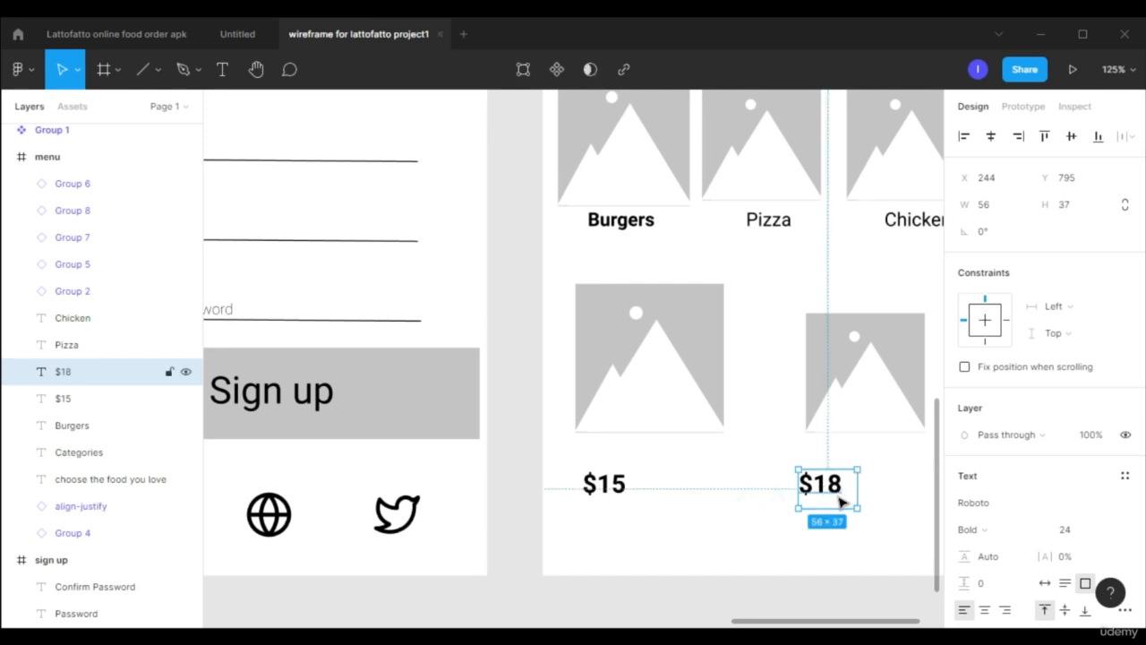
left_click_drag(849, 498, 856, 501)
left_click(824, 566)
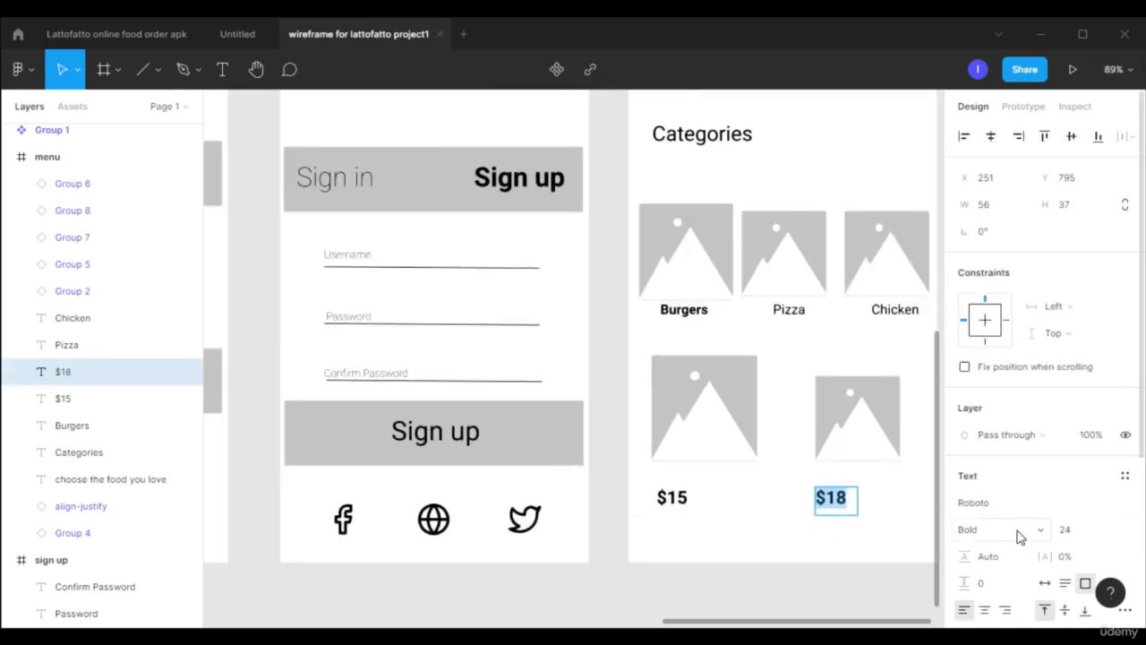
Set the $18 price text to Regular weight.
left_click(1019, 532)
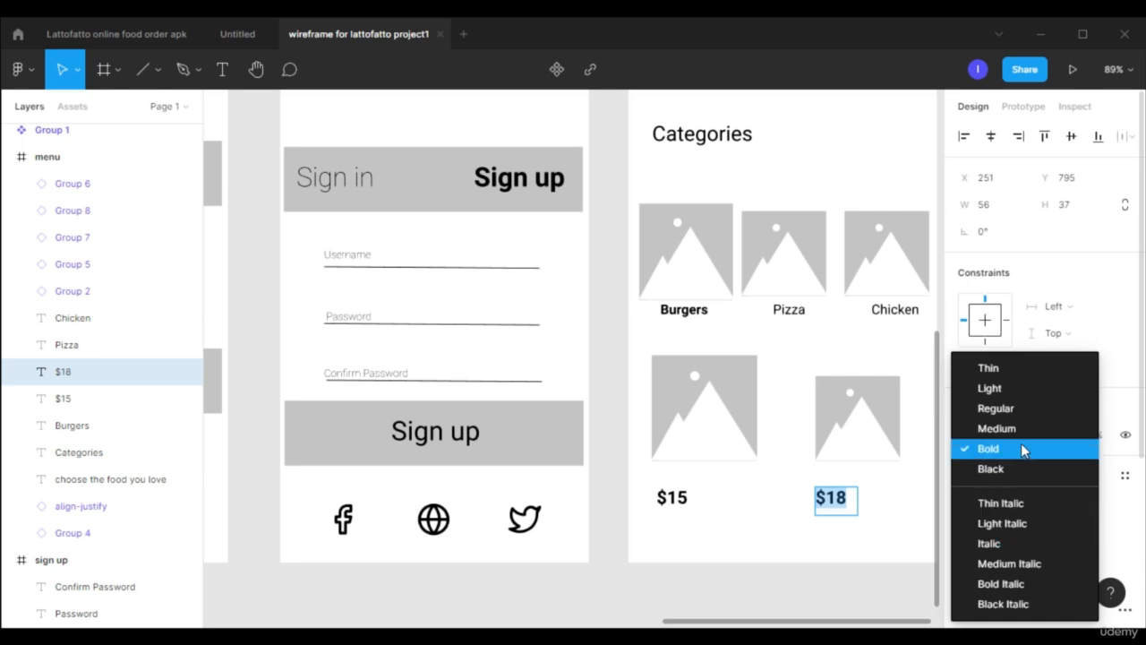
left_click(994, 409)
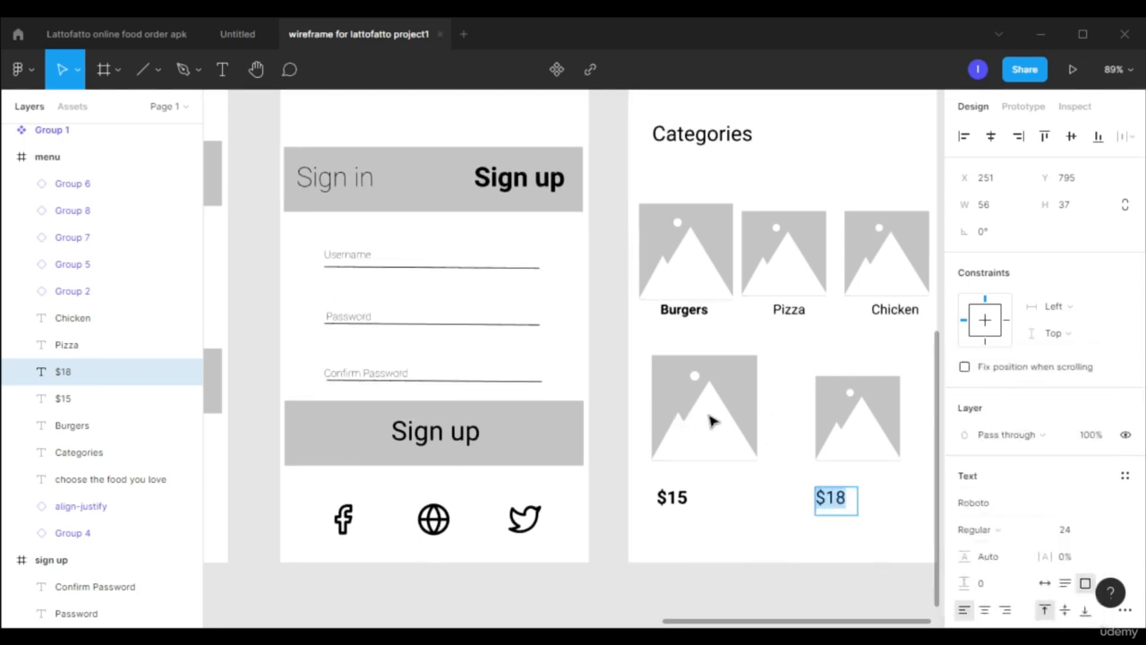
key("Escape")
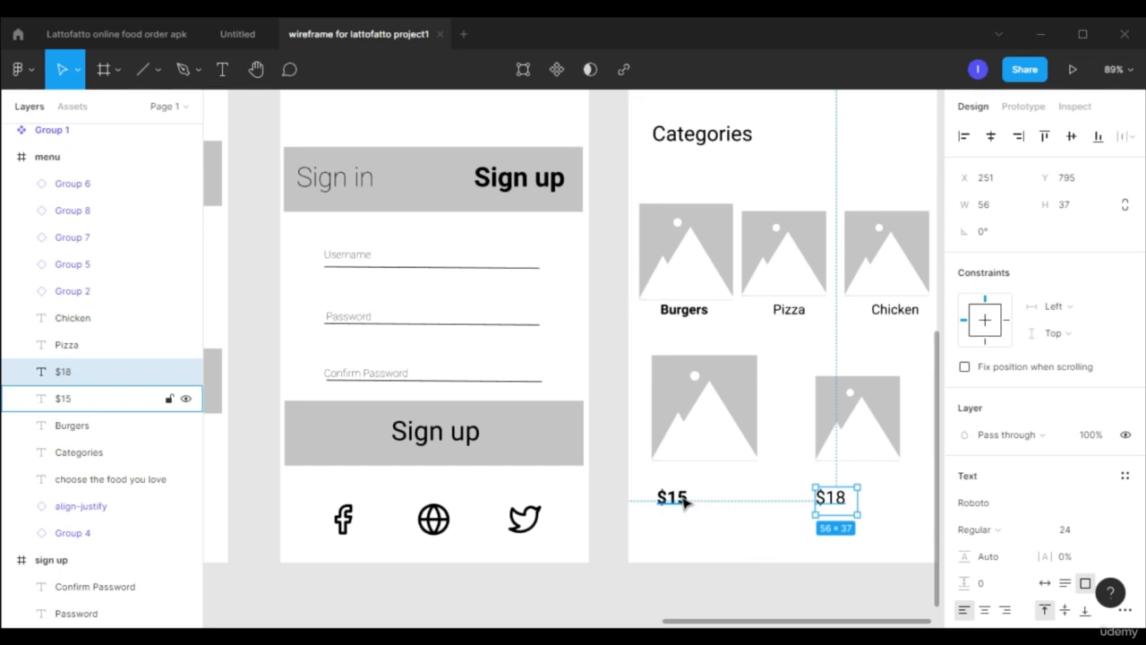
Move the $15 and $18 prices up together so they sit directly beneath their images.
left_click(679, 498, "shift")
left_click_drag(757, 496, 759, 486)
left_click(752, 541)
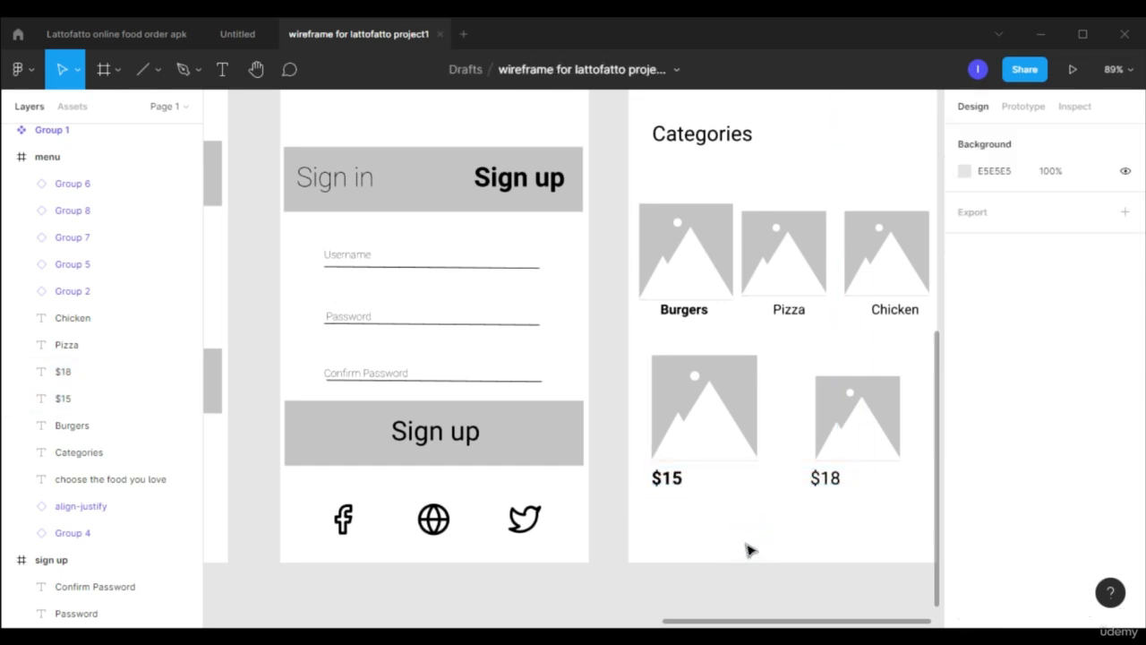
key("o")
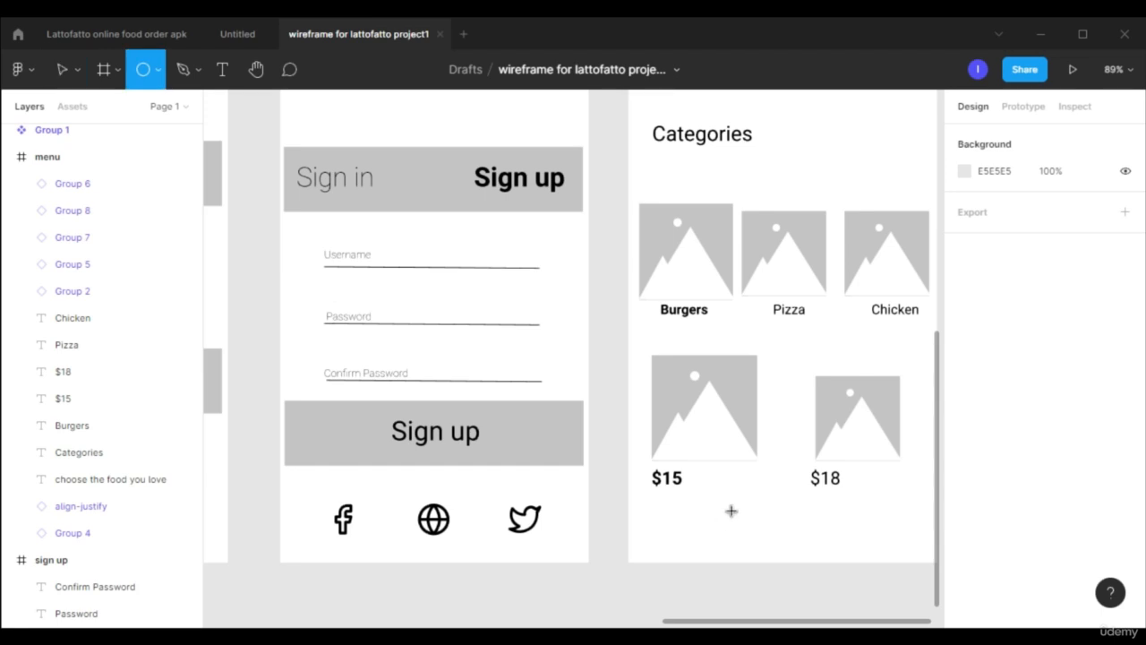
left_click_drag(728, 511, 738, 519)
scroll(775, 526, "up", 4)
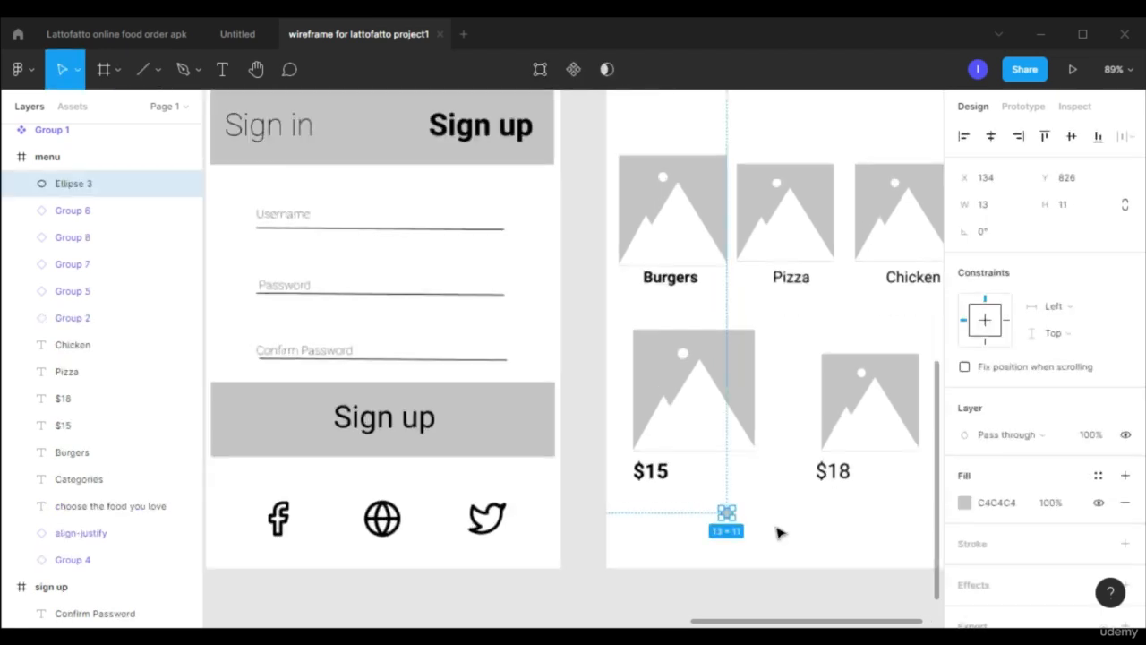
left_click(751, 511)
left_click(707, 507)
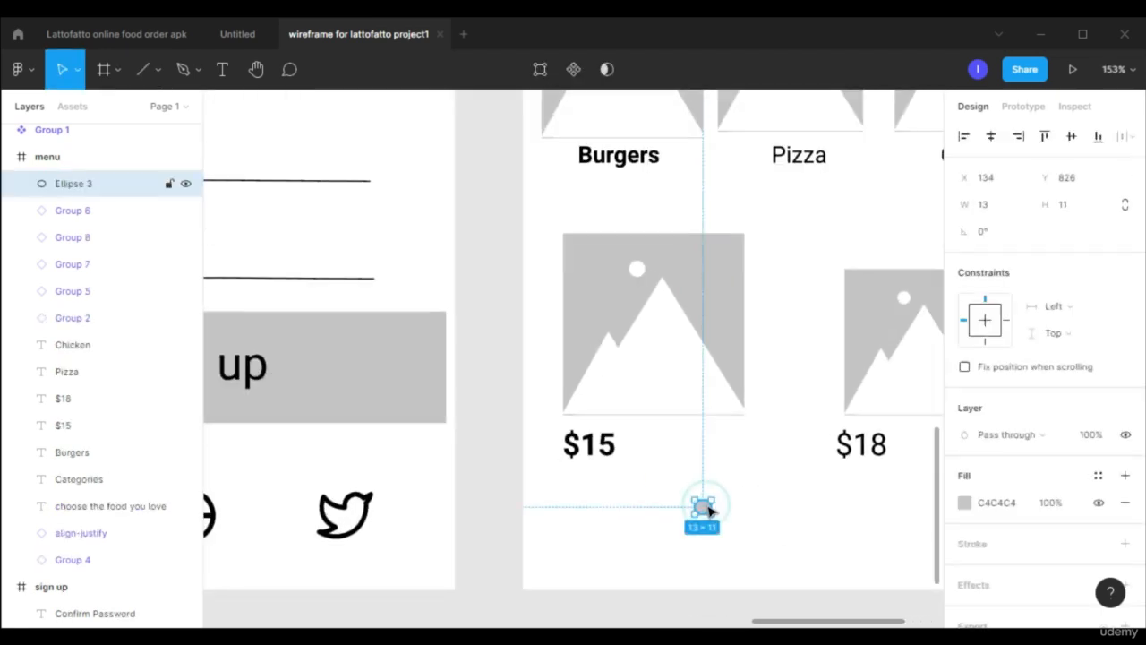
key("Delete")
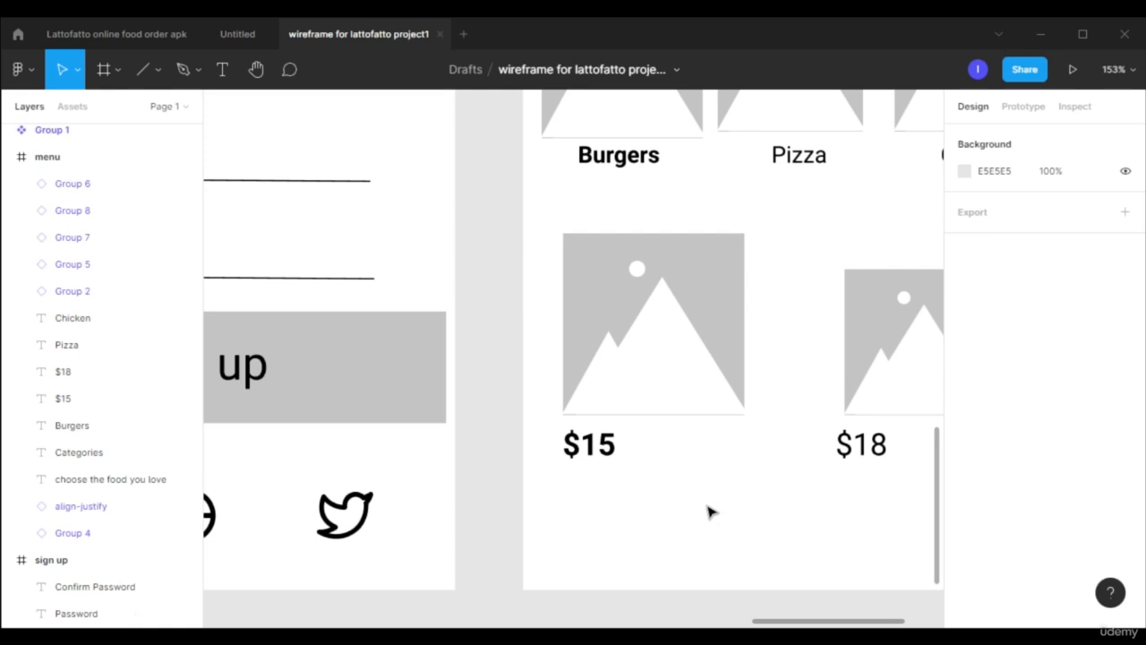
Draw an 11 × 11 circle below the prices at about X 143, Y 829 and copy it four times into an evenly spaced row.
key("o")
left_click_drag(706, 505, 721, 519)
left_click_drag(716, 515, 752, 517, "alt")
left_click_drag(752, 517, 783, 516, "alt")
left_click_drag(783, 516, 813, 513, "alt")
left_click_drag(811, 513, 848, 512, "alt")
left_click_drag(697, 498, 855, 519)
left_click(737, 527)
Change the fill of the first pagination dot in the row to black.
left_click(712, 513)
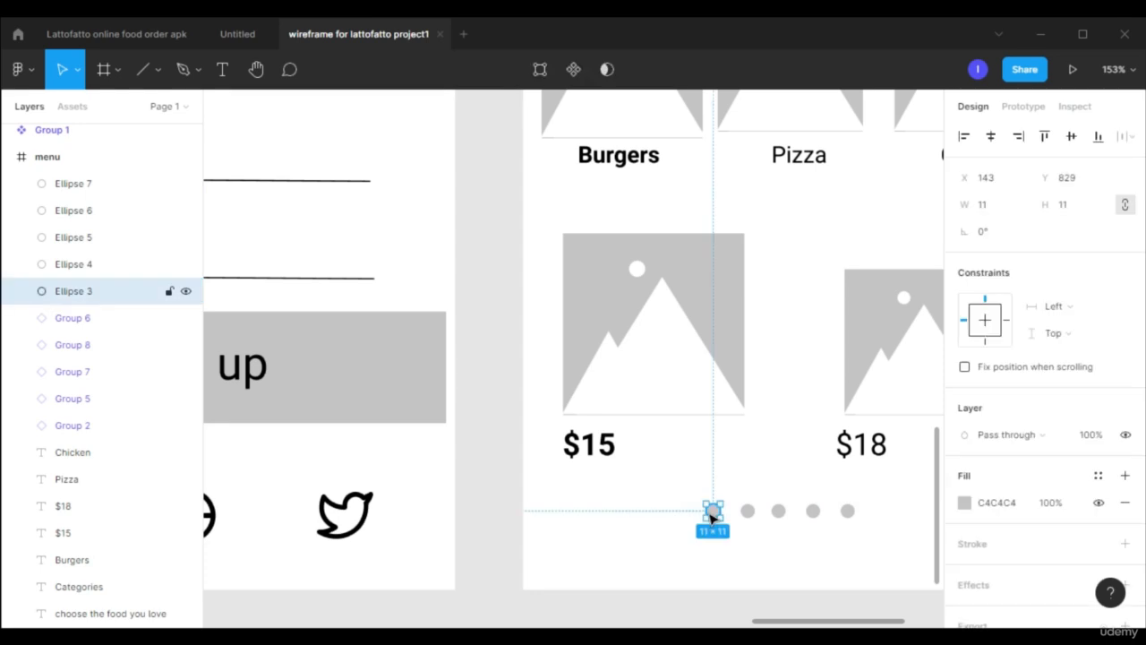
left_click(966, 505)
left_click_drag(857, 358, 688, 409)
left_click(688, 409)
scroll(835, 322, "down", 3)
left_click_drag(883, 620, 924, 624)
left_click(799, 478)
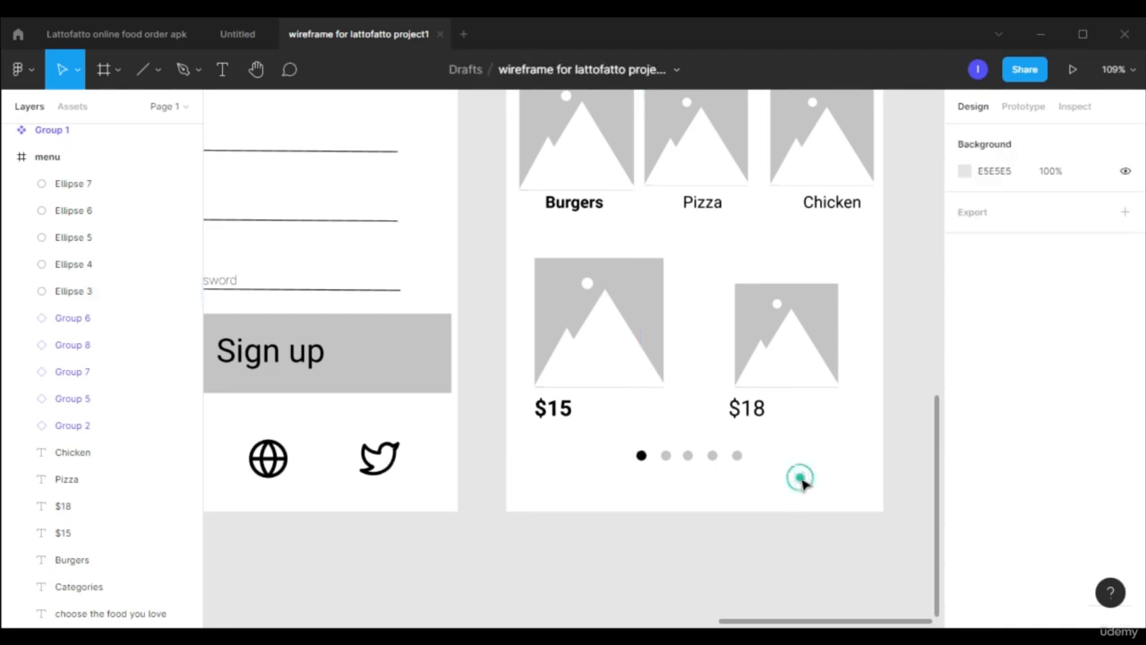
Review the wireframe screens, then switch to the Lattofatto online food order apk file and examine its login and sign-up screens.
scroll(745, 457, "down", 3, "ctrl")
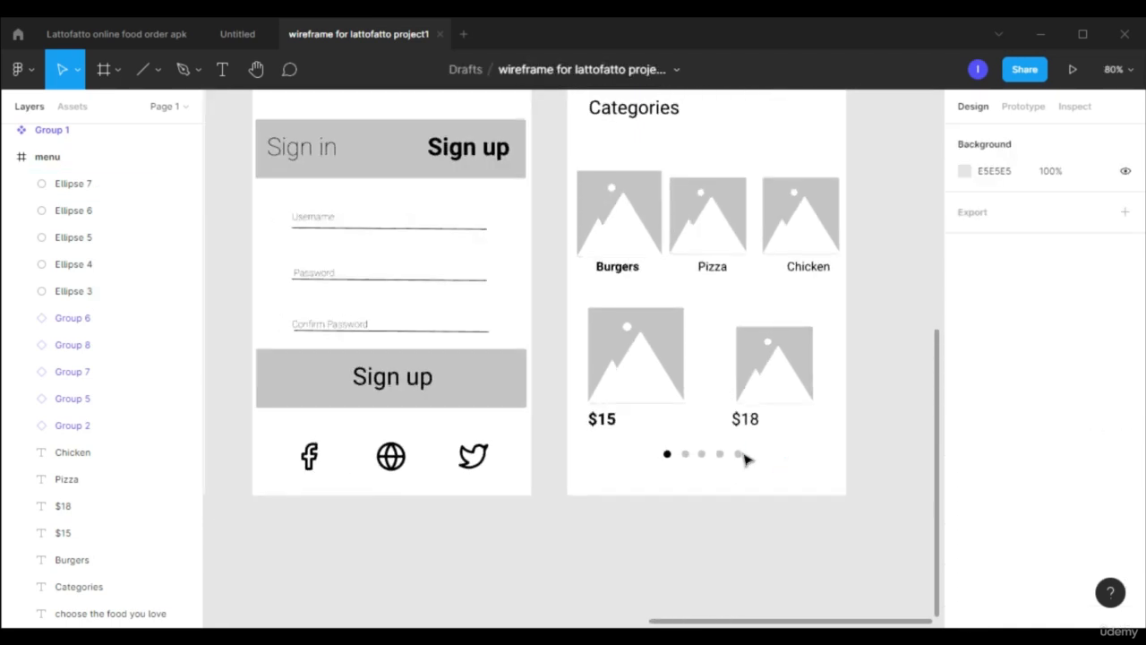
scroll(786, 499, "up", 1)
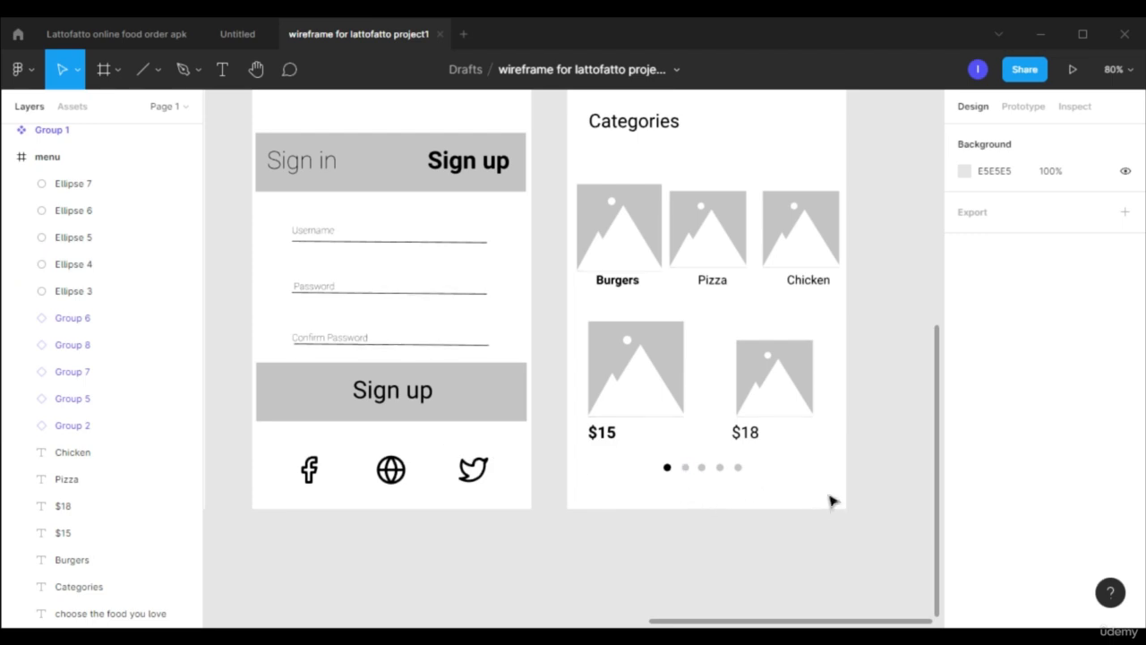
scroll(831, 500, "down", 5)
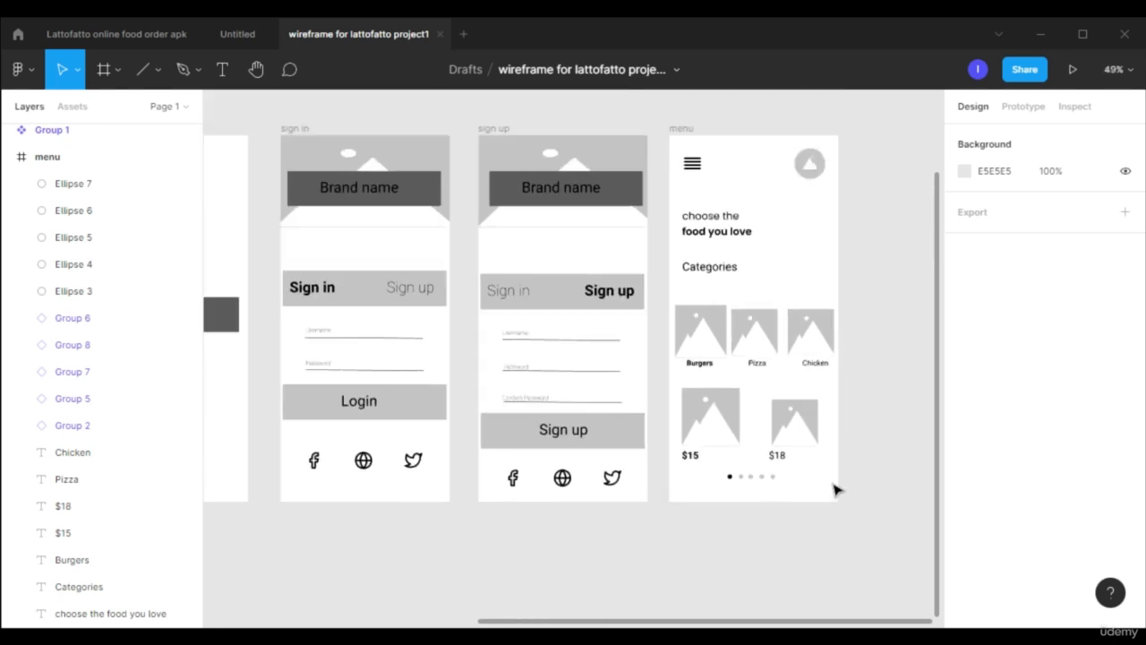
left_click(114, 34)
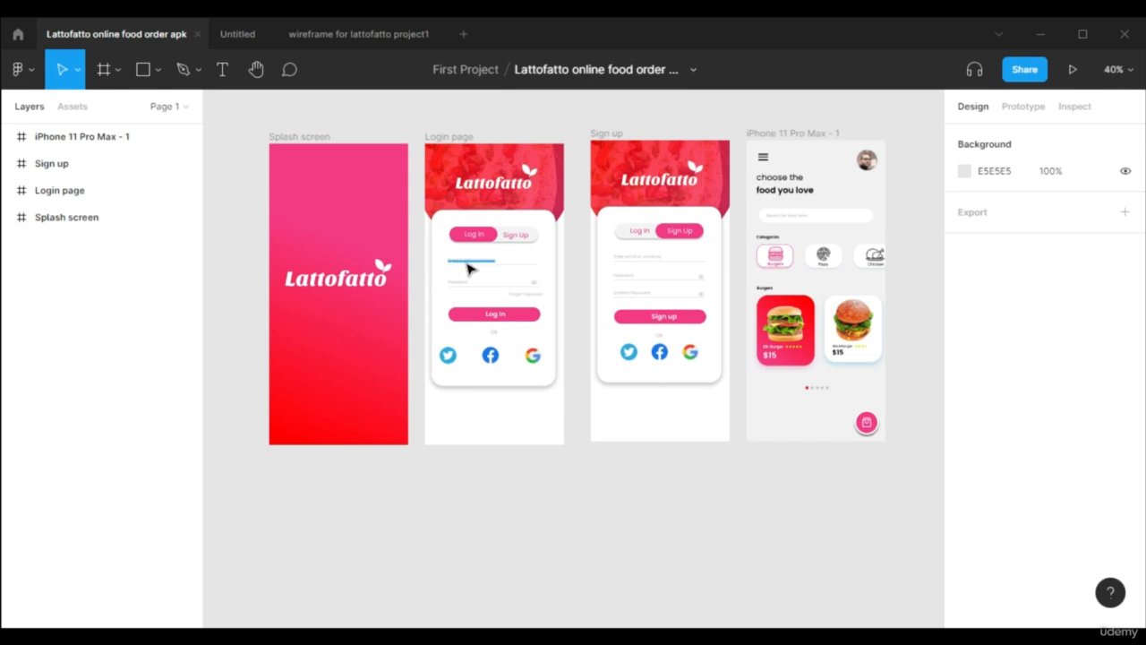
scroll(470, 266, "up", 5)
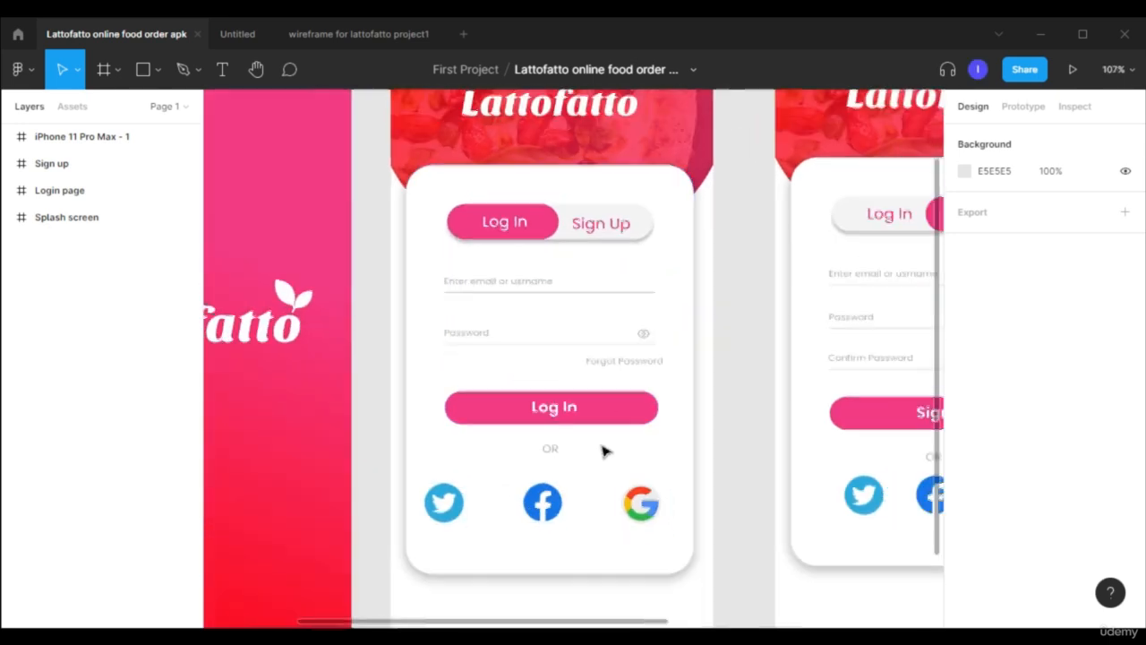
scroll(603, 451, "down", 5)
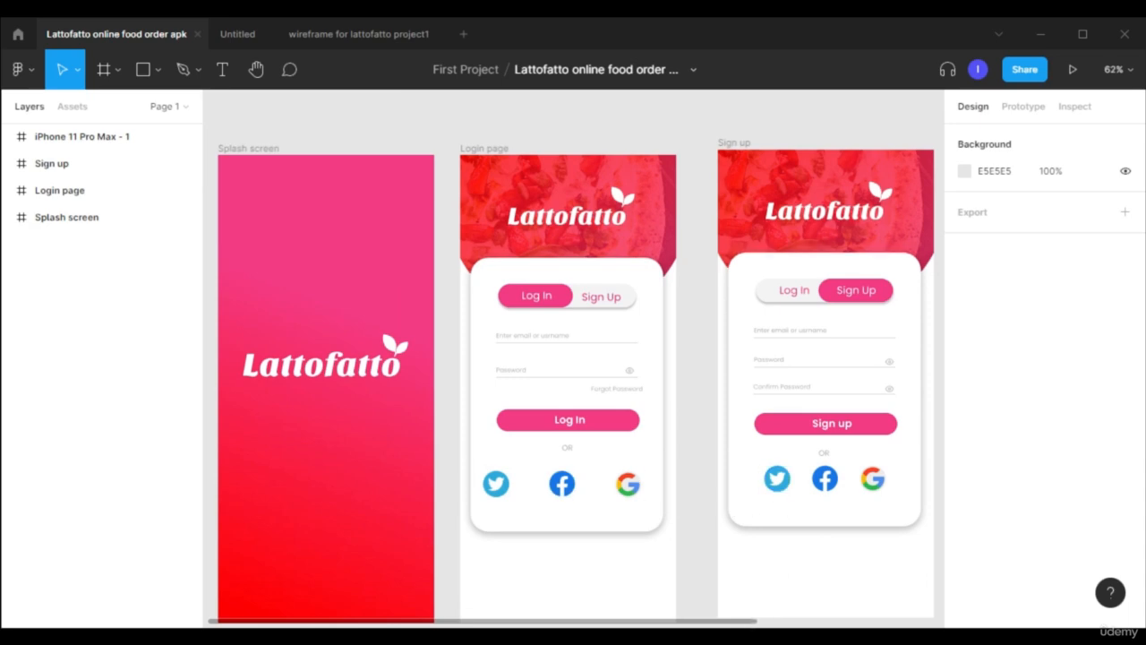
left_click_drag(704, 625, 878, 625)
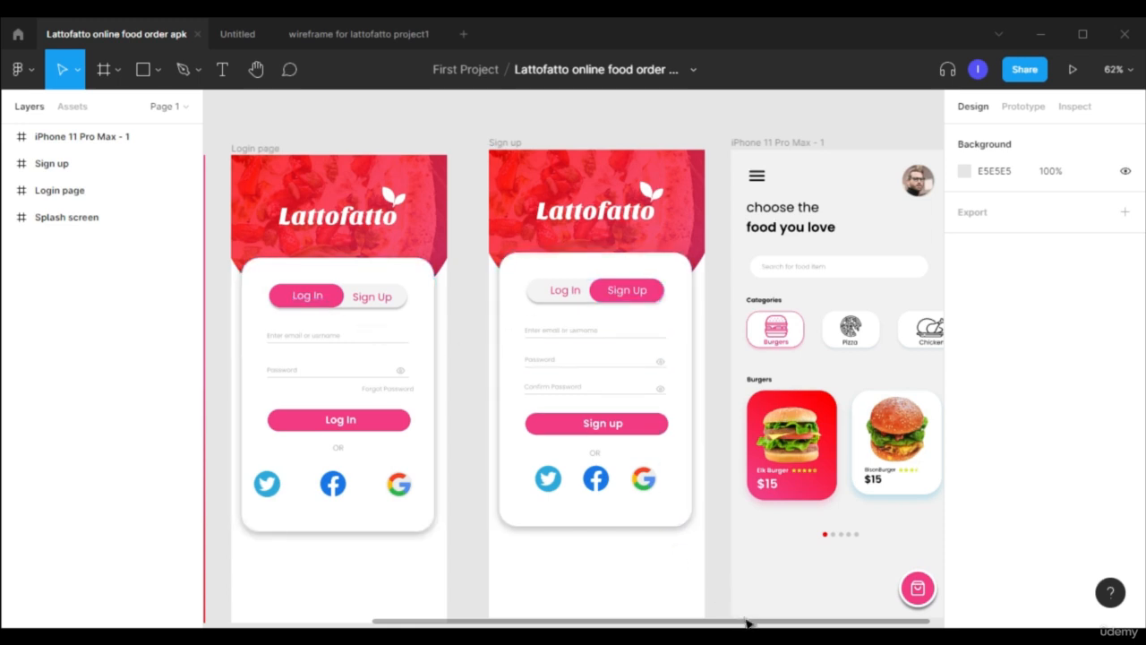
left_click_drag(757, 625, 785, 616)
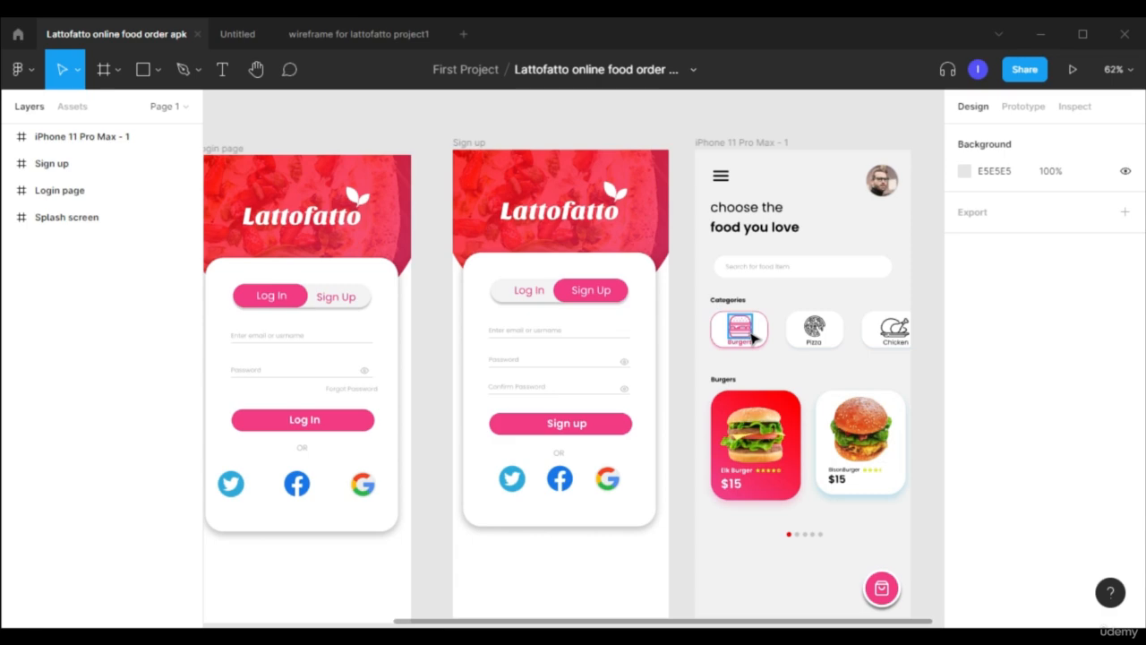
Examine the finished menu screen's search field, category icons, burger cards and pagination dots.
scroll(752, 336, "up", 5)
scroll(750, 340, "down", 2)
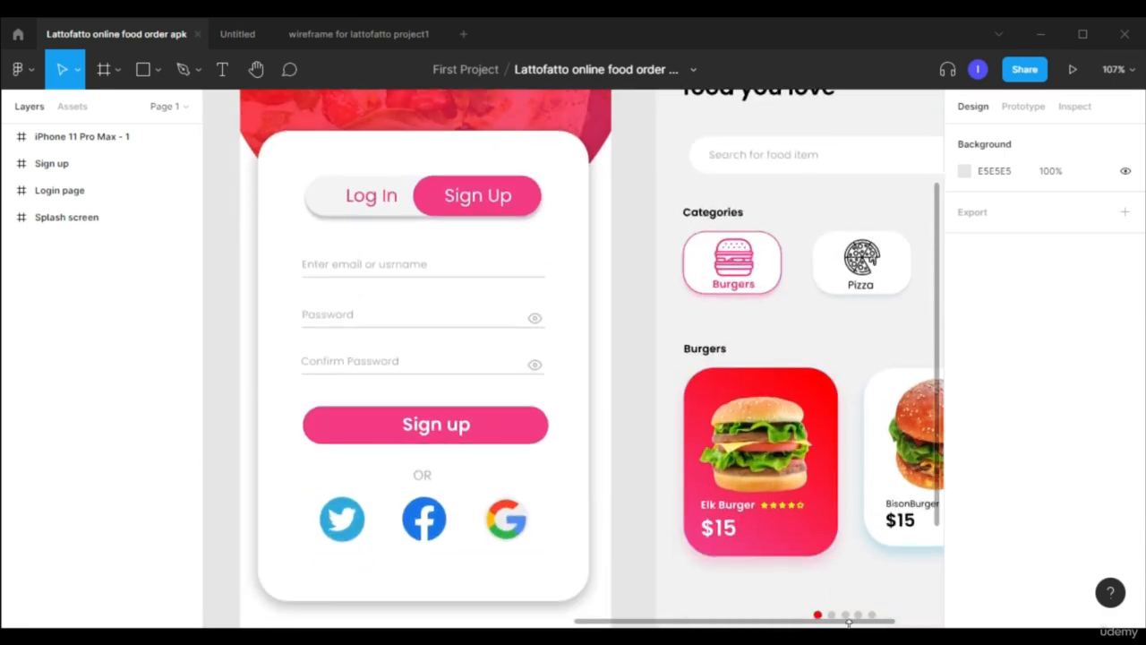
scroll(864, 624, "right", 4)
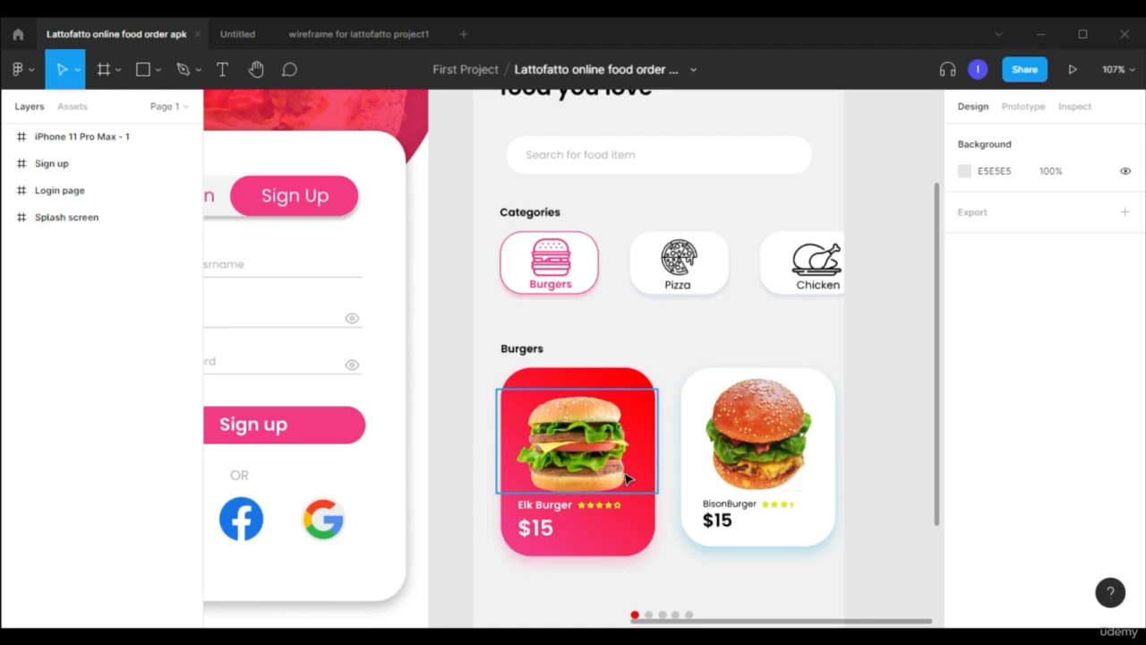
scroll(627, 479, "down", 5)
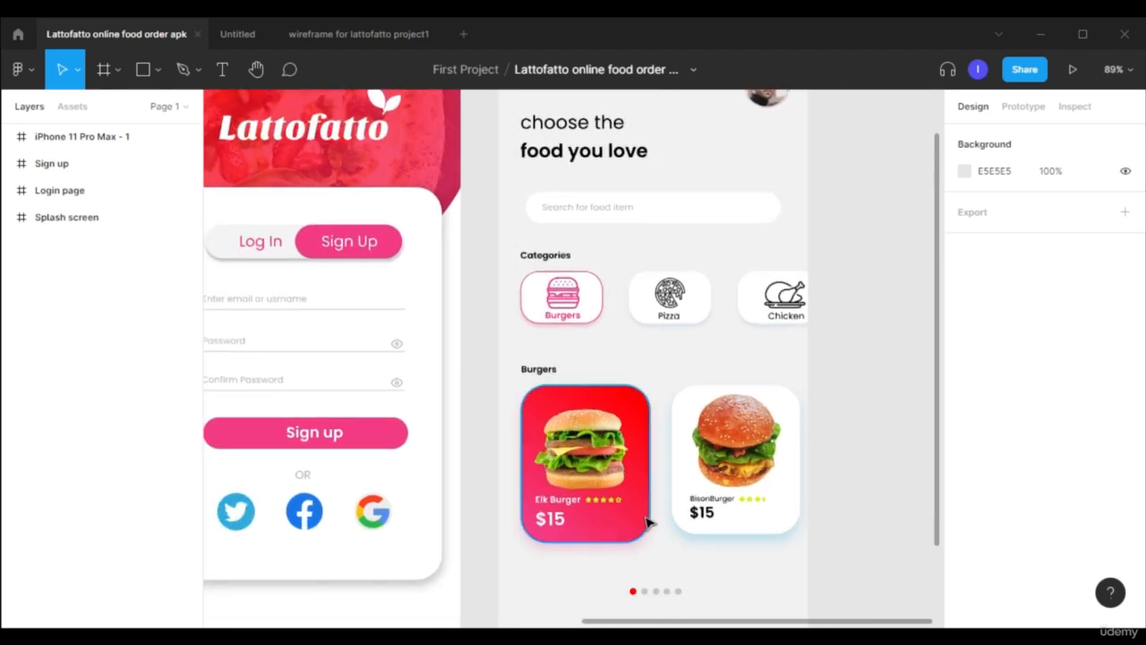
scroll(652, 556, "down", 1)
scroll(646, 518, "down", 3)
scroll(745, 552, "down", 3)
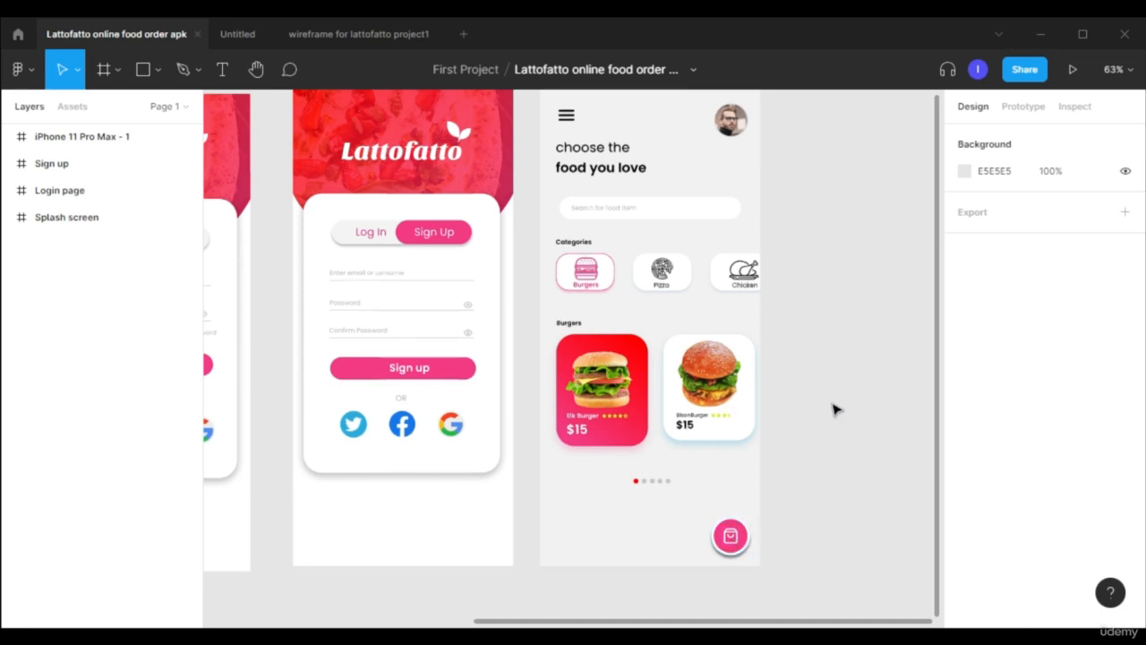
scroll(831, 407, "up", 3)
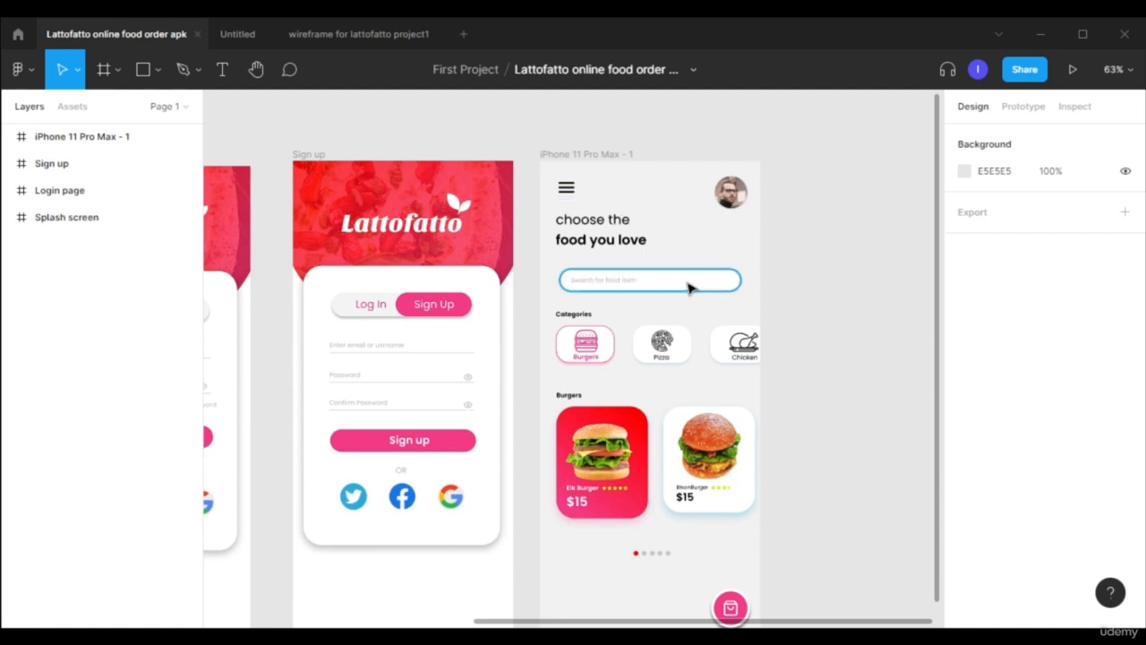
Compare the wireframe for lattofatto project1 with the finished app design by switching between the two files.
left_click(339, 35)
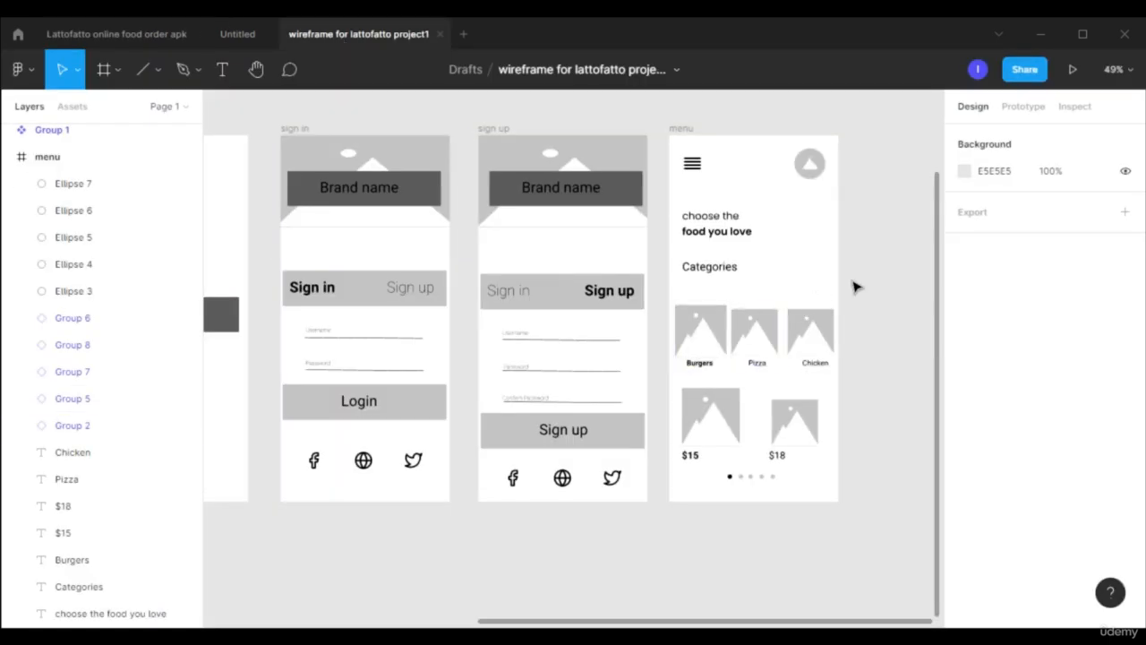
scroll(712, 405, "left", 2)
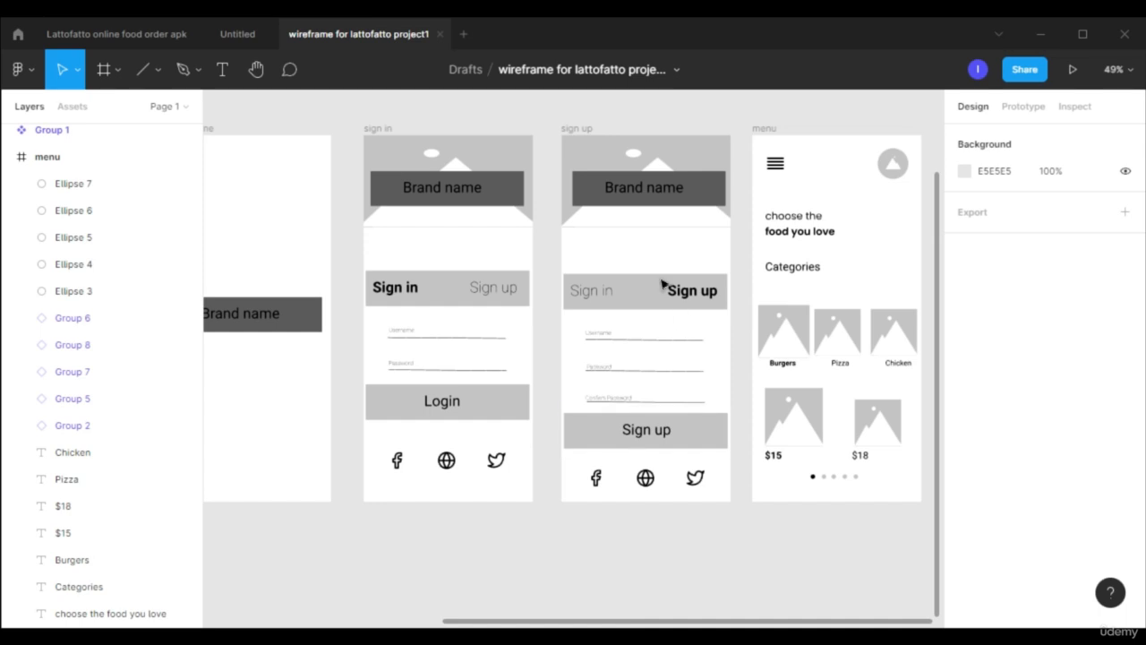
left_click(123, 36)
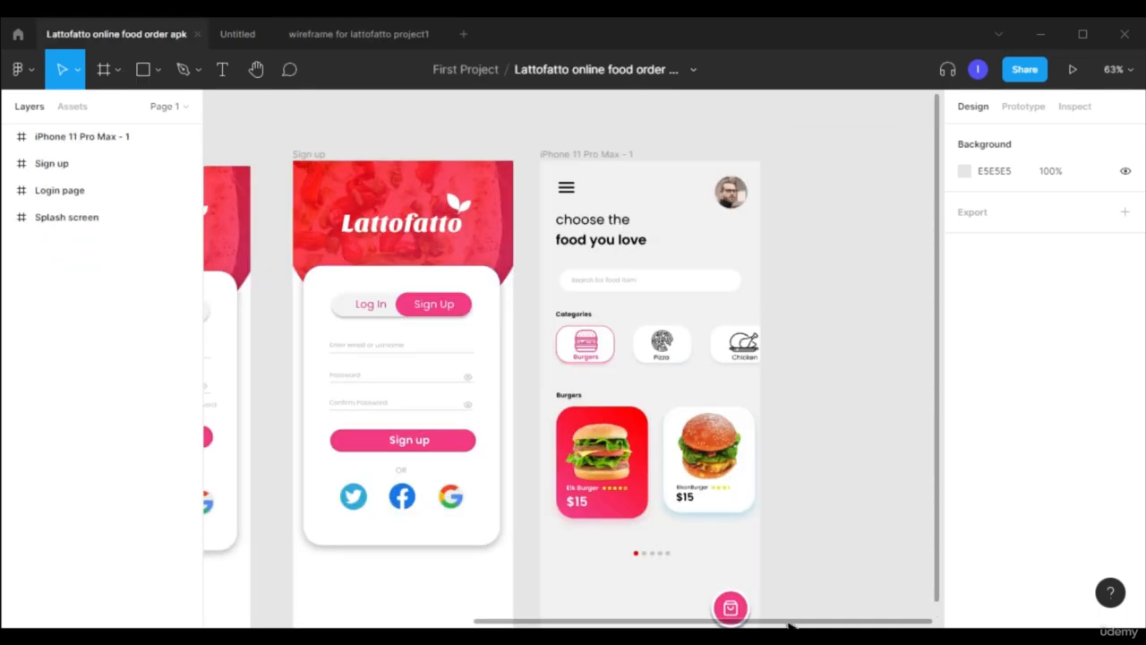
left_click(379, 36)
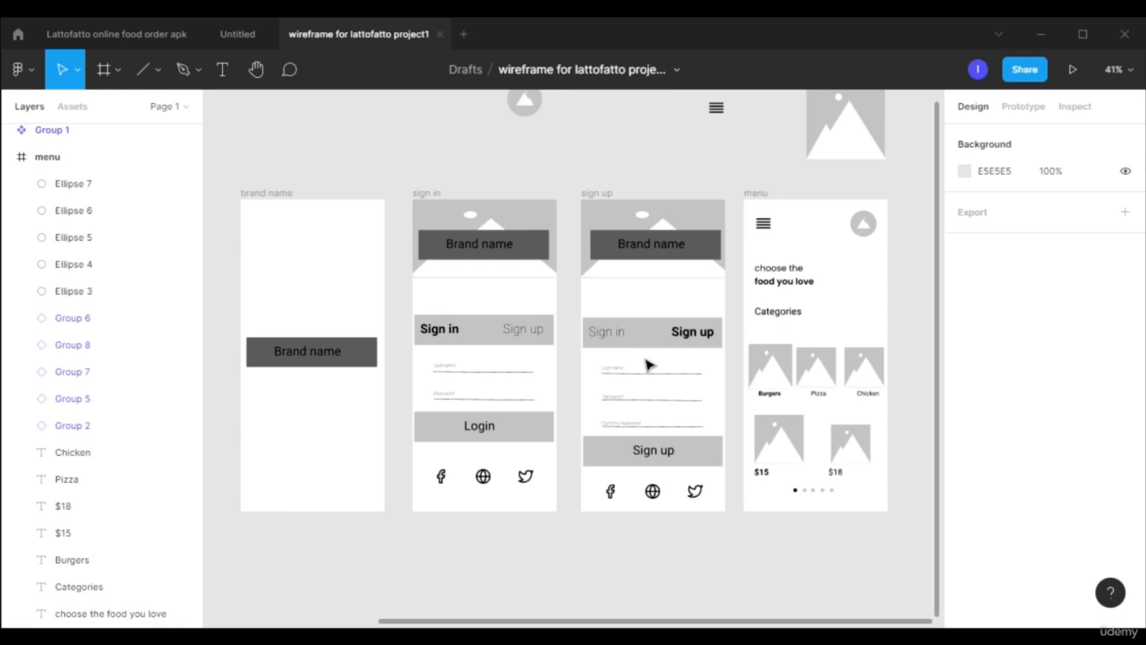
left_click(160, 36)
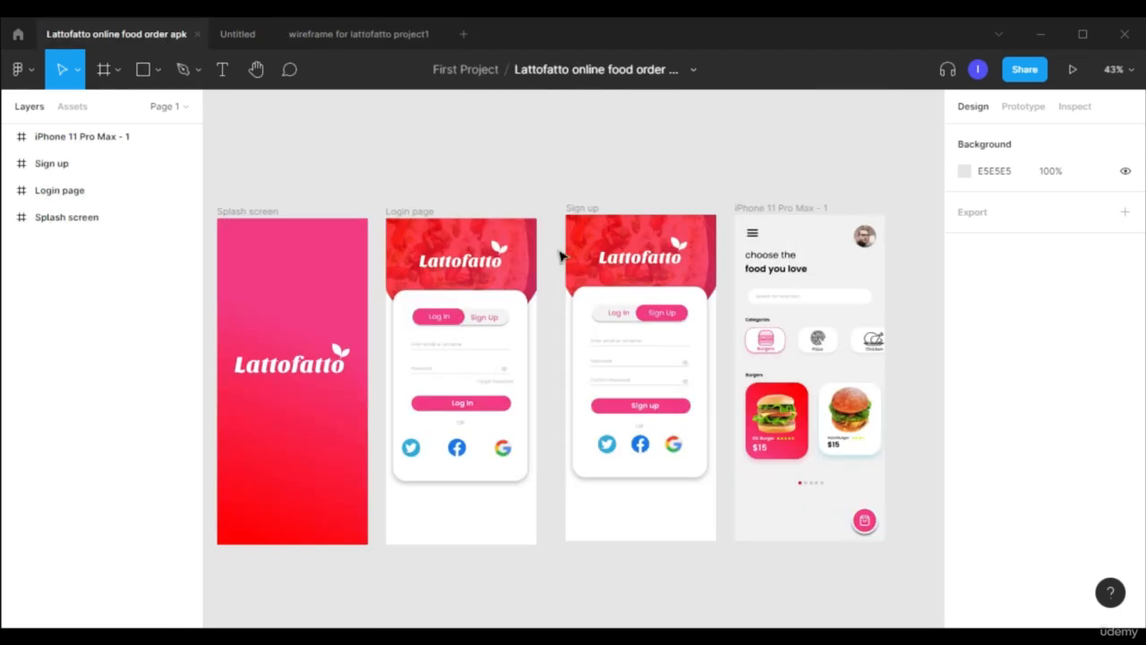